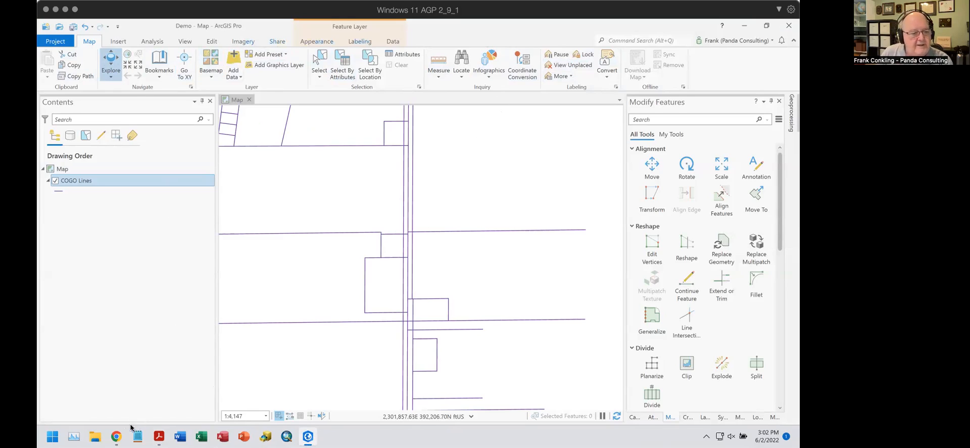
Switch to Chrome to examine the ArcGIS Pro ribbon diagram and its element descriptions, and return to ArcGIS Pro
left_click(116, 436)
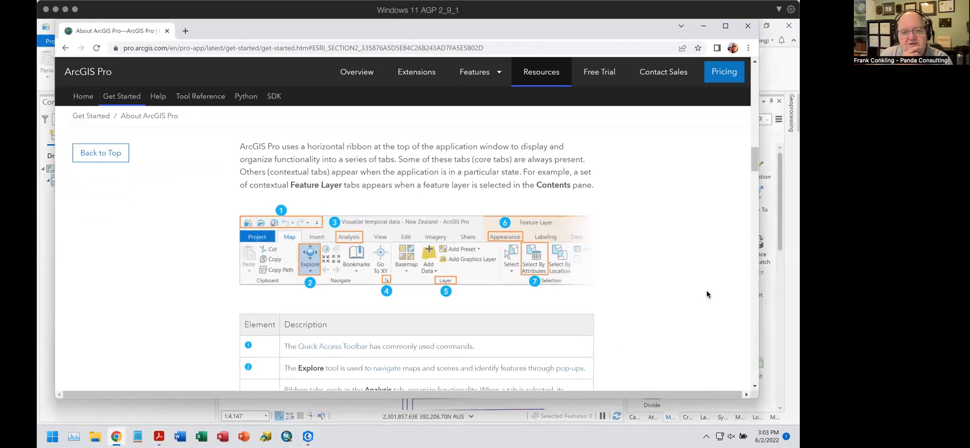
scroll(699, 291, "down", 2)
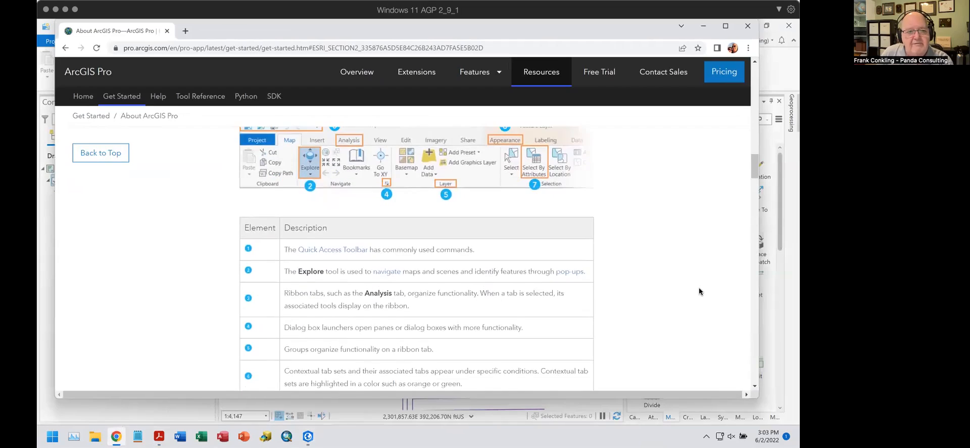
scroll(699, 291, "up", 2)
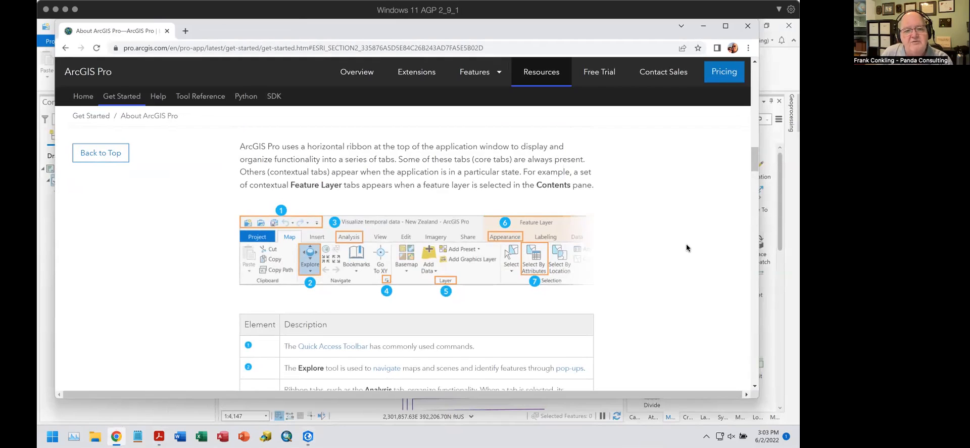
scroll(686, 248, "down", 1)
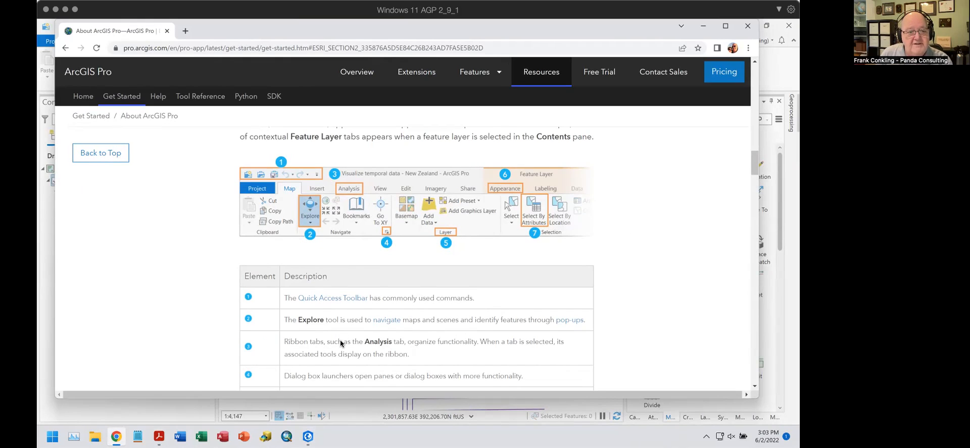
scroll(341, 342, "down", 1)
scroll(340, 341, "up", 1)
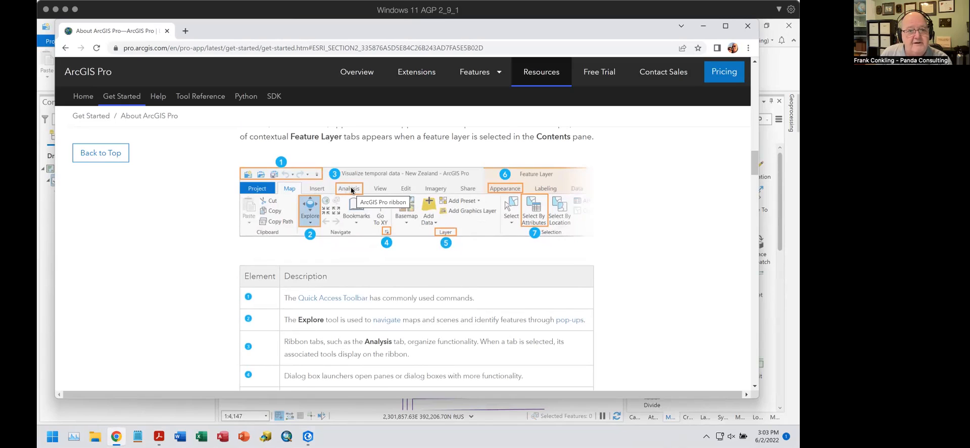
scroll(632, 266, "down", 1)
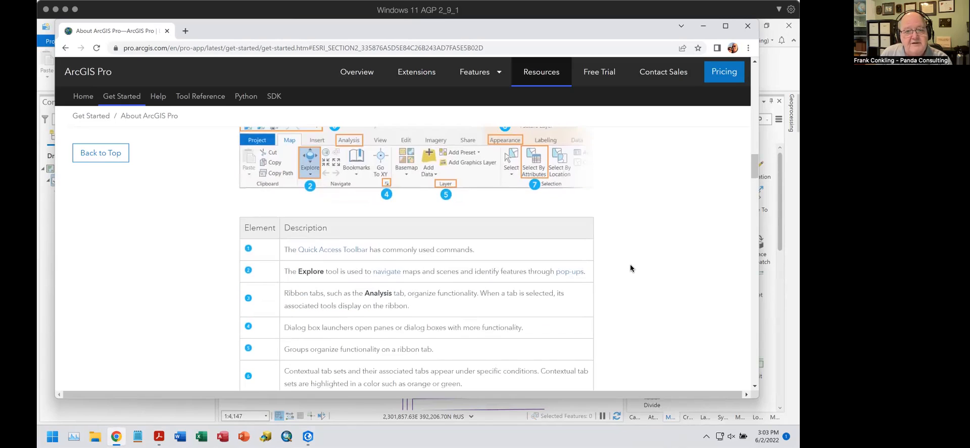
scroll(630, 267, "down", 1)
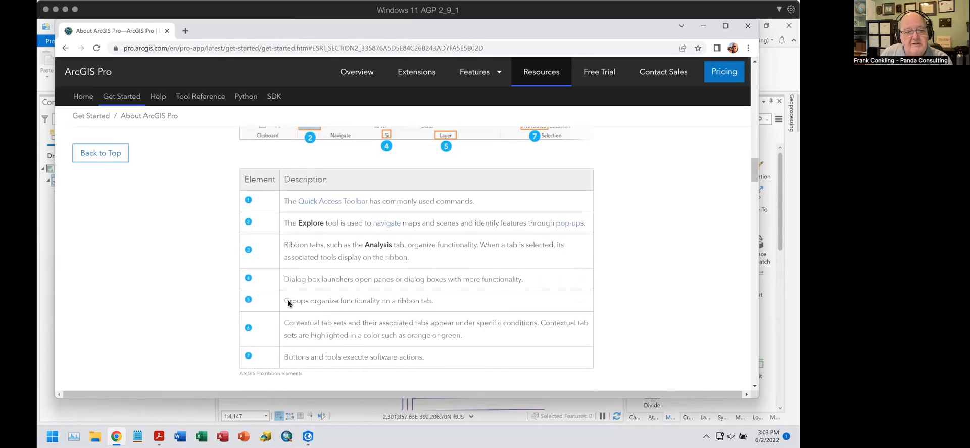
scroll(648, 193, "up", 1)
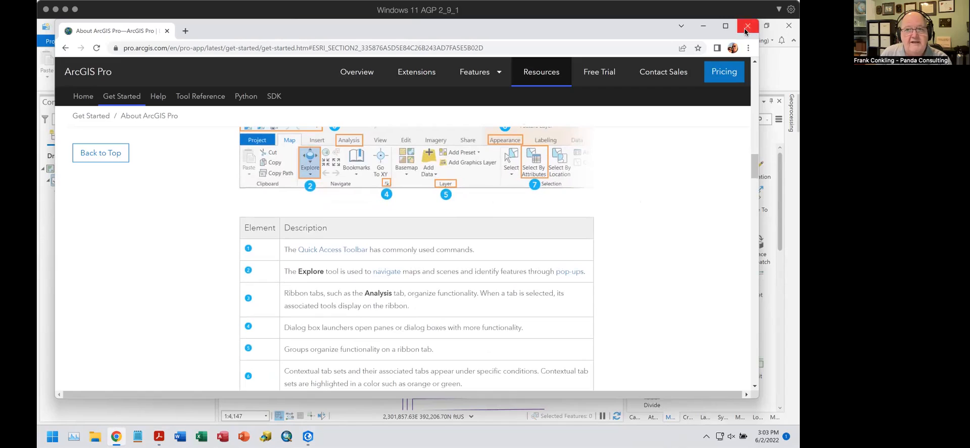
left_click(726, 25)
left_click(635, 71)
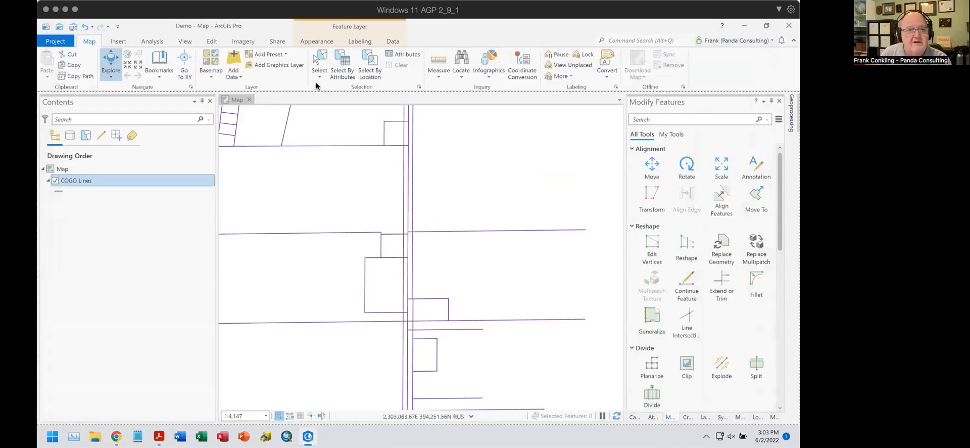
Review the Insert, Analysis, Map and Edit command sets on the ribbon
left_click(119, 42)
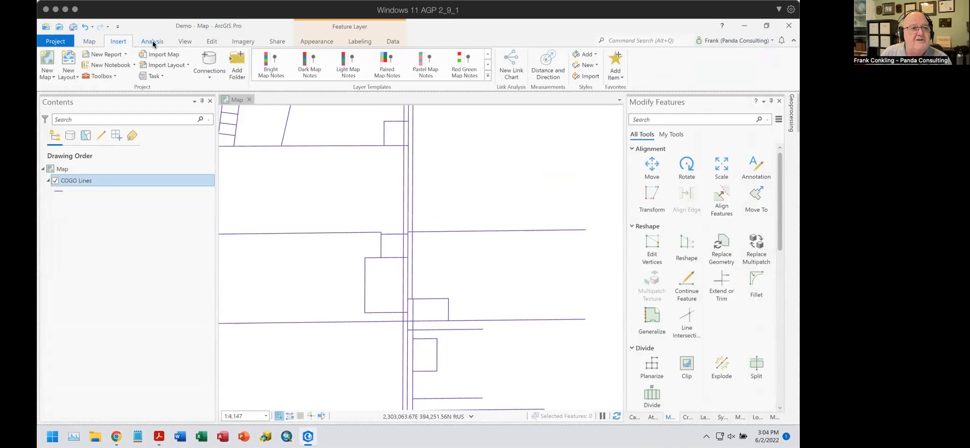
left_click(152, 43)
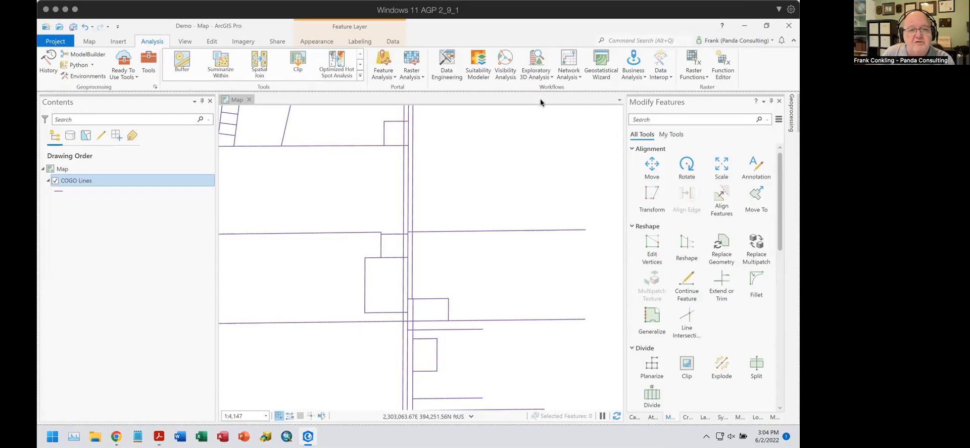
left_click(89, 43)
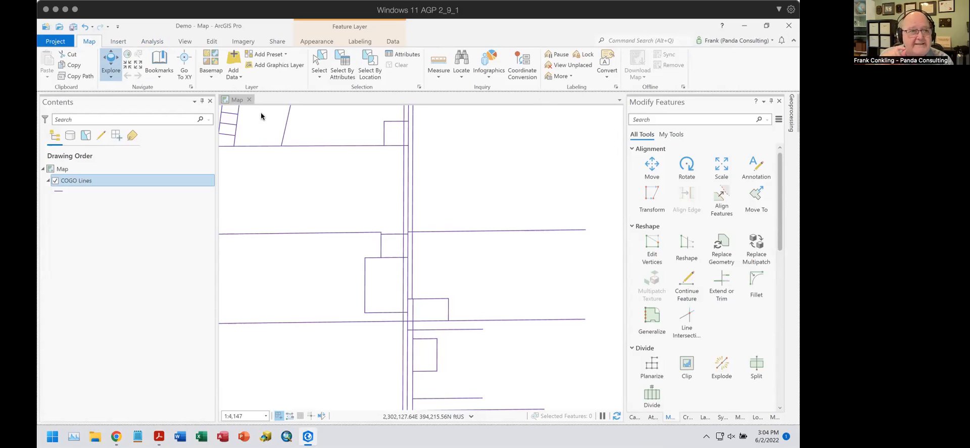
left_click(212, 42)
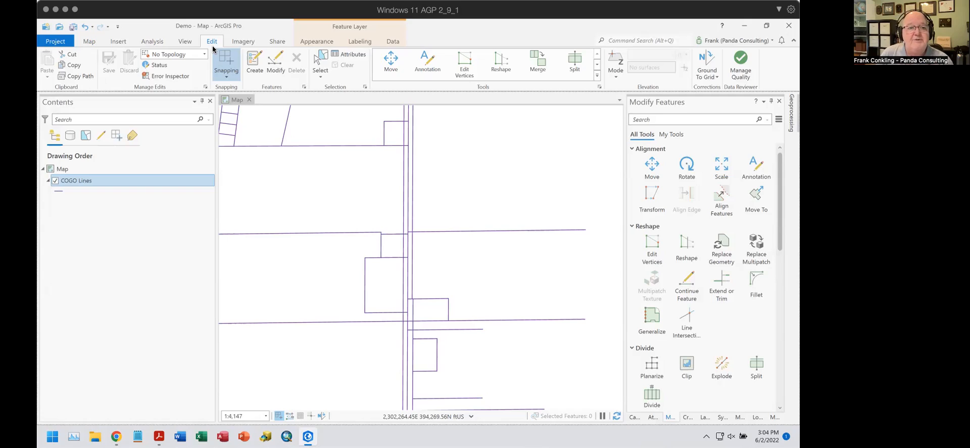
Turn on "Enable and disable editing from the Edit tab" in the editing session options and return to the map
left_click(54, 42)
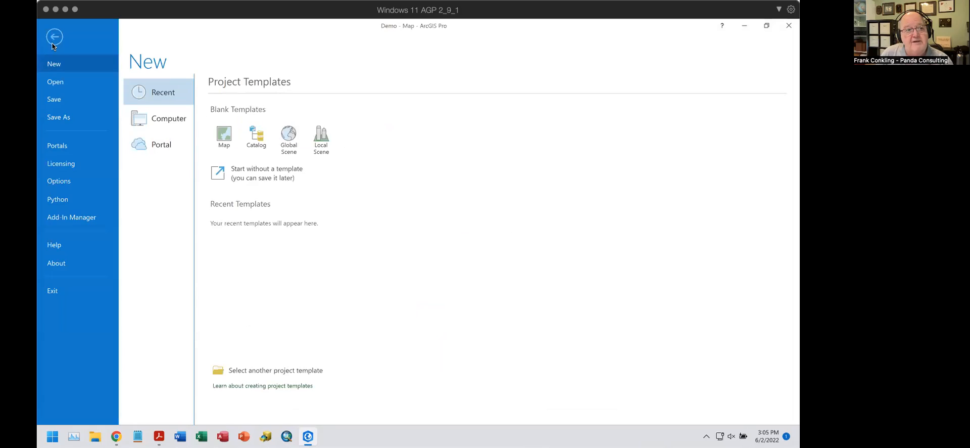
left_click(68, 182)
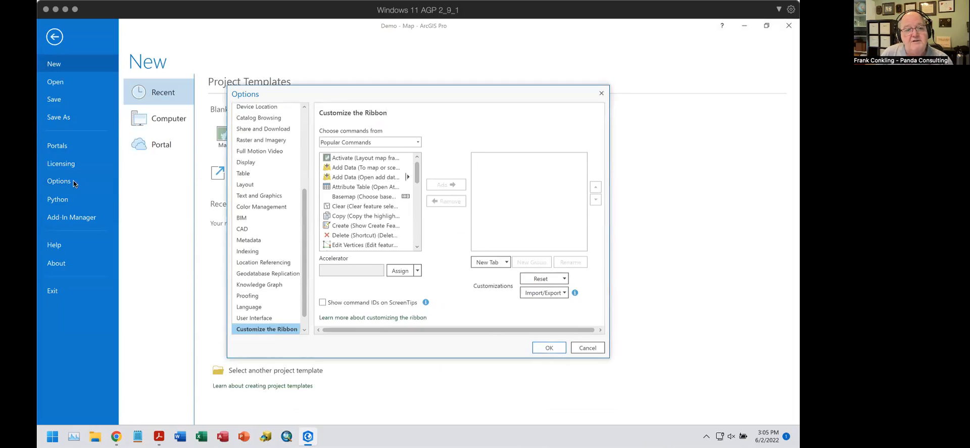
scroll(254, 163, "up", 4)
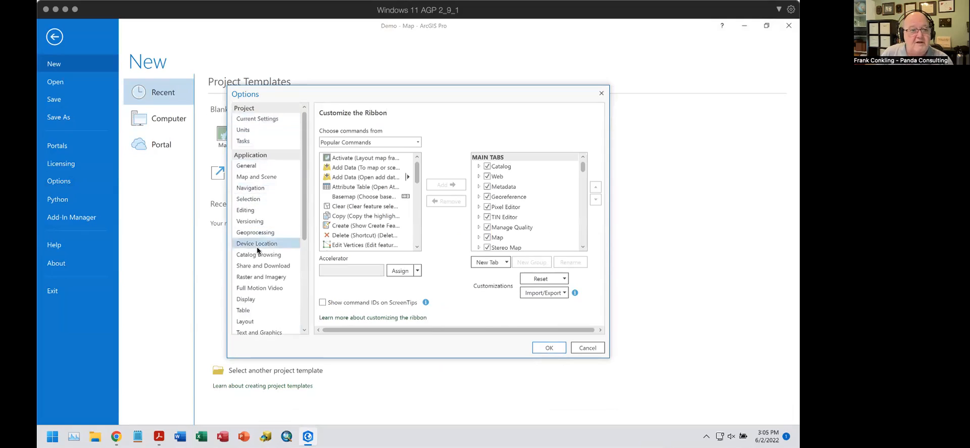
scroll(259, 243, "down", 2)
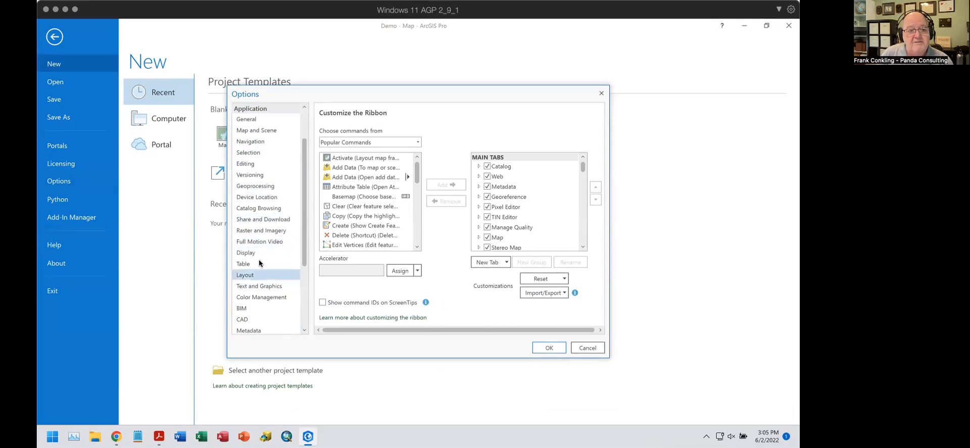
scroll(260, 233, "down", 3)
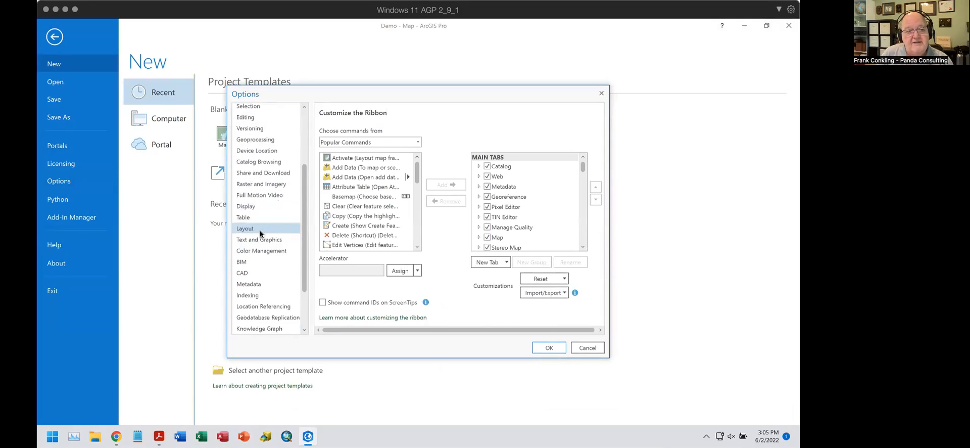
scroll(248, 223, "up", 3)
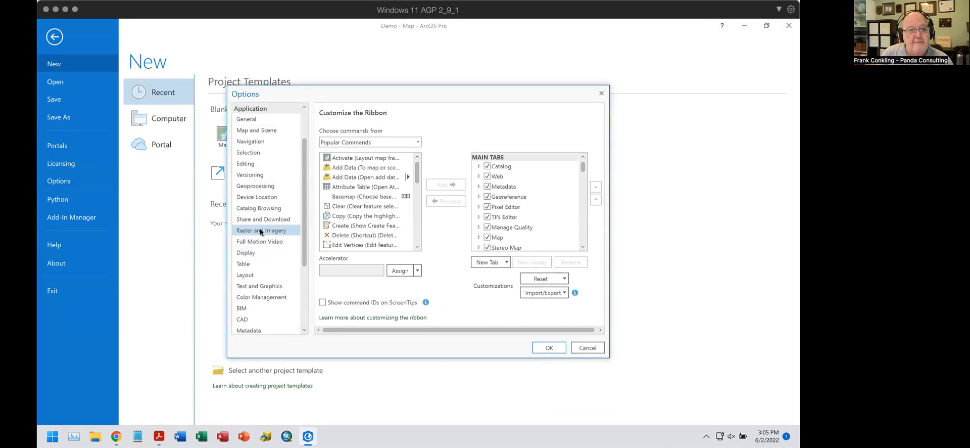
left_click(241, 166)
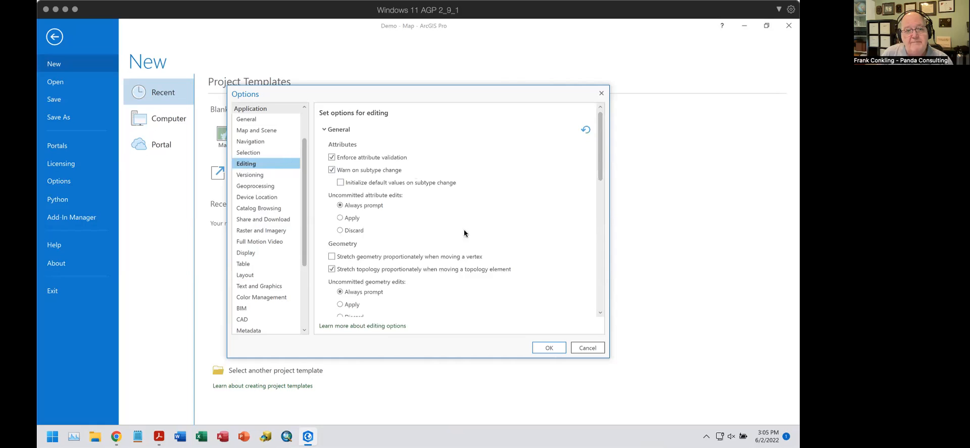
scroll(519, 230, "down", 6)
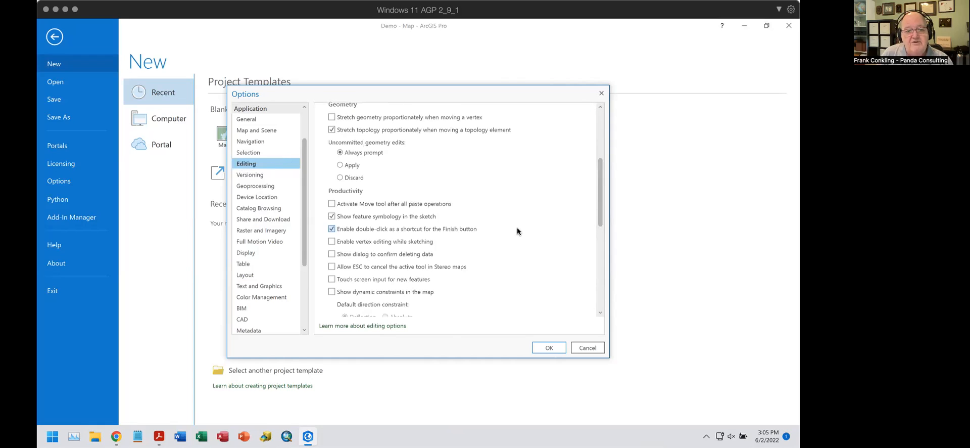
scroll(517, 231, "down", 6)
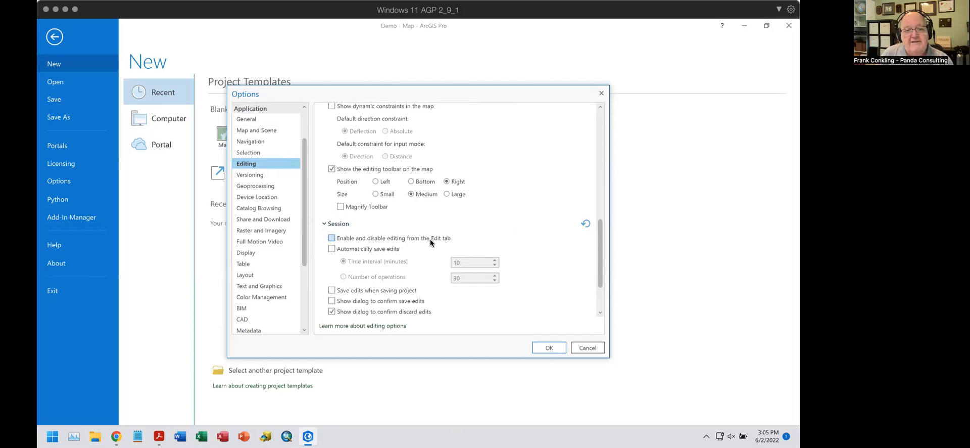
left_click(330, 240)
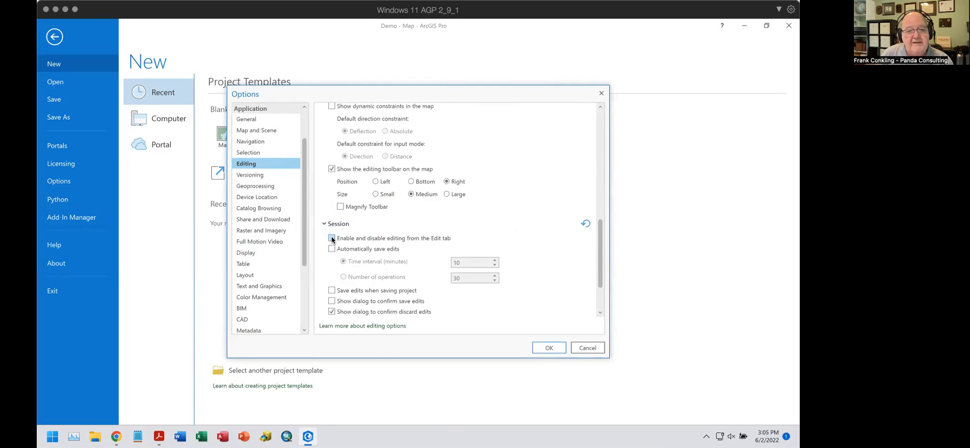
left_click(553, 347)
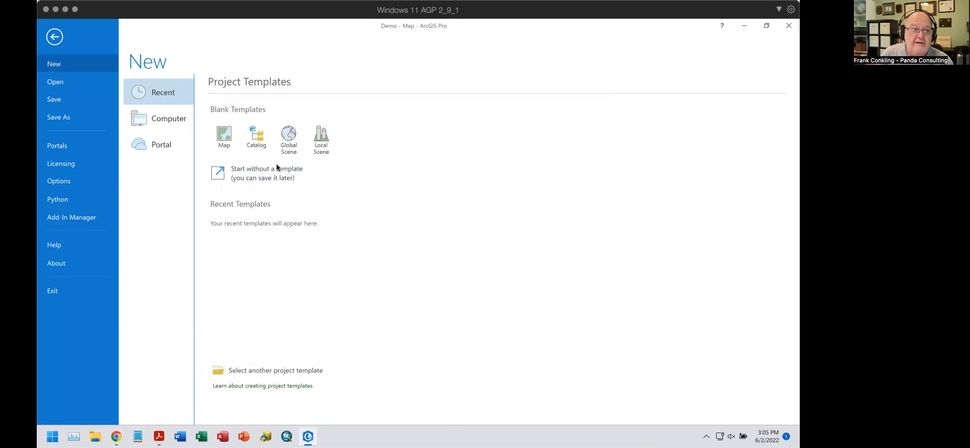
left_click(55, 36)
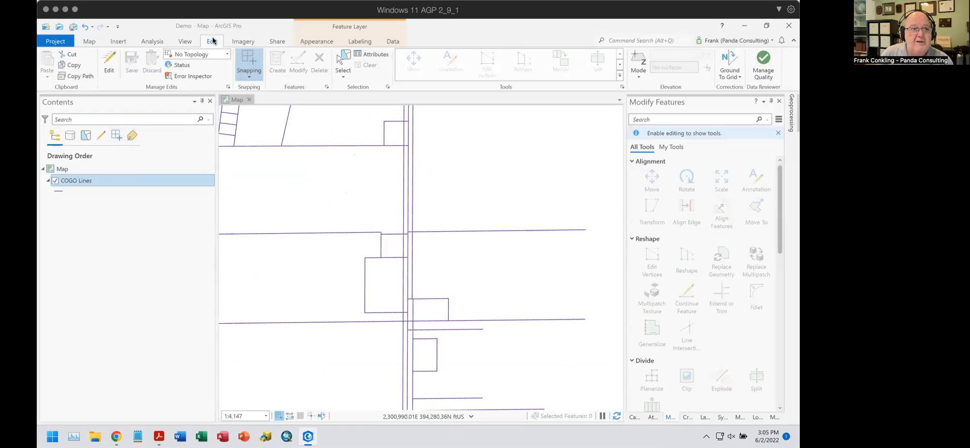
Try the editing toggle by enabling and disabling editing twice
left_click(108, 74)
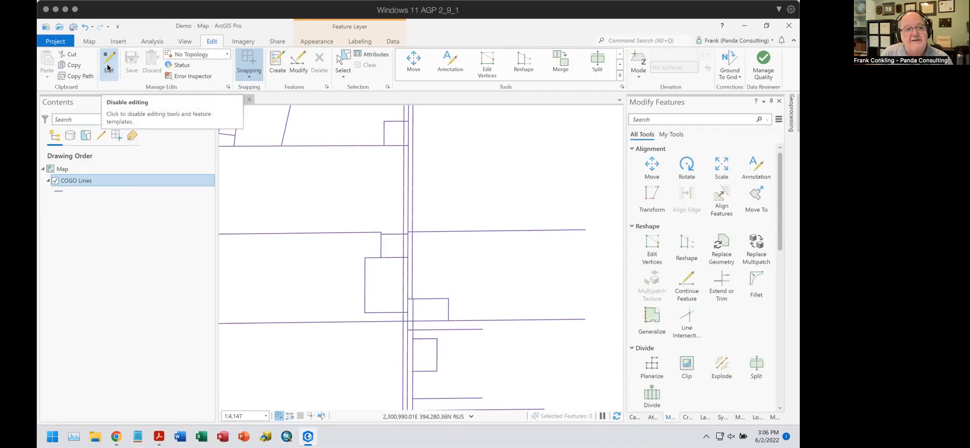
left_click(108, 67)
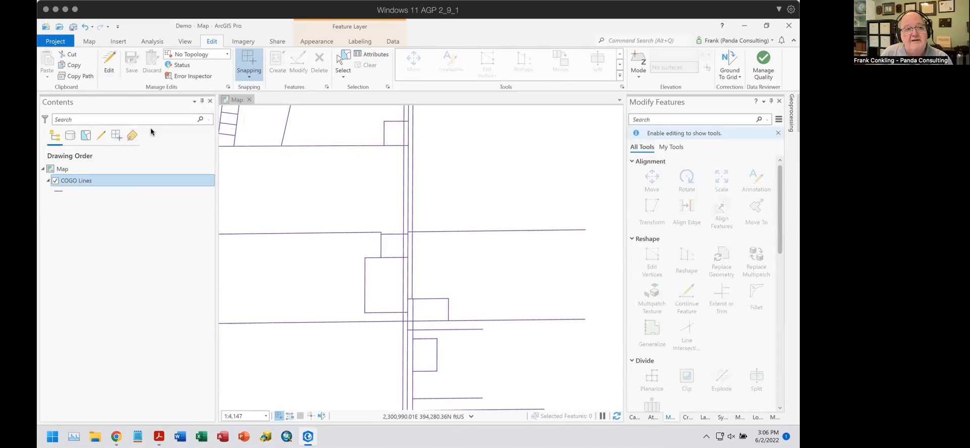
left_click(108, 63)
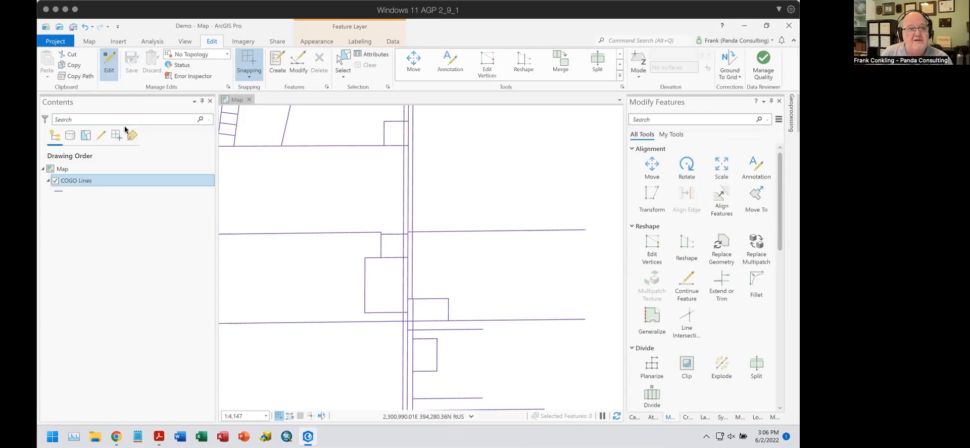
left_click(109, 65)
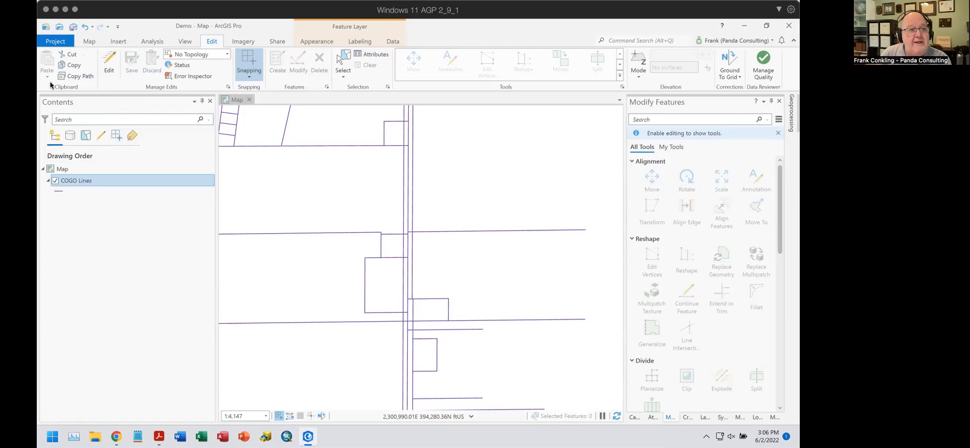
Review the Data, Map and Edit command sets while editing is disabled
left_click(393, 39)
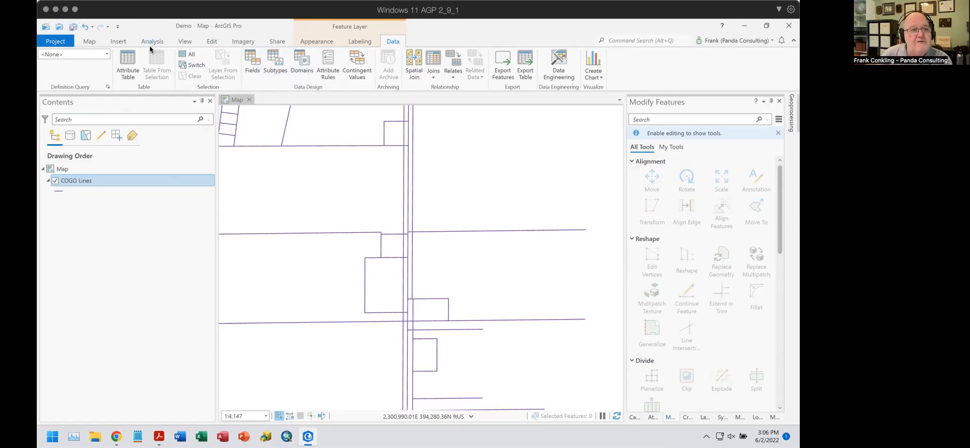
left_click(96, 43)
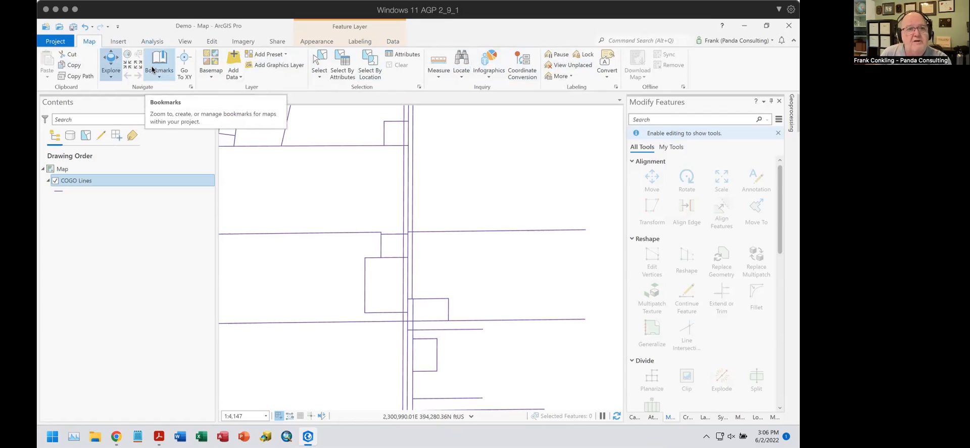
left_click(210, 45)
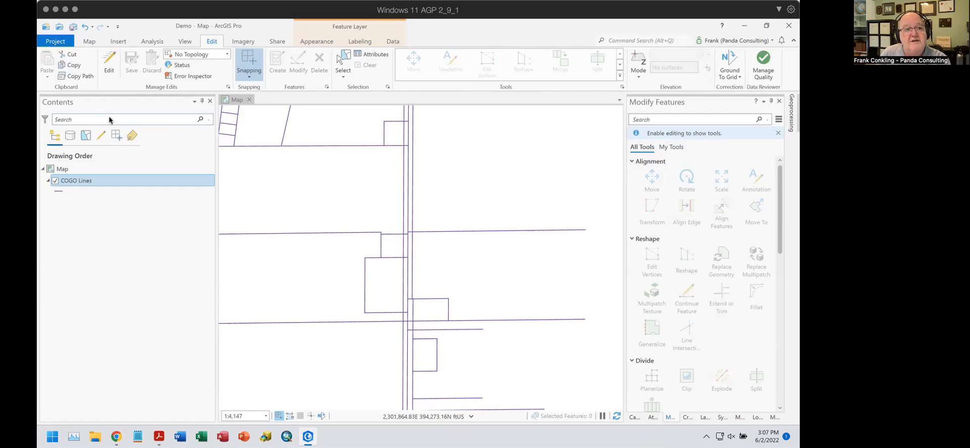
Open the Customize the Ribbon options and look over the list of popular commands
left_click(55, 43)
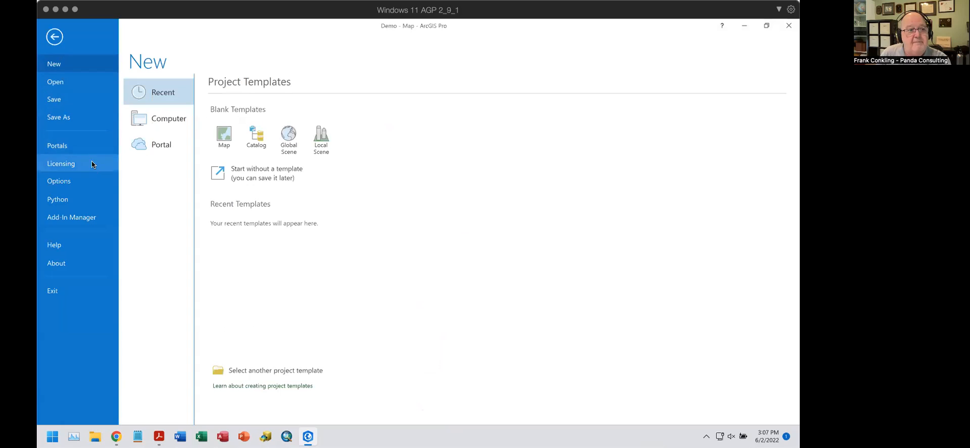
left_click(85, 181)
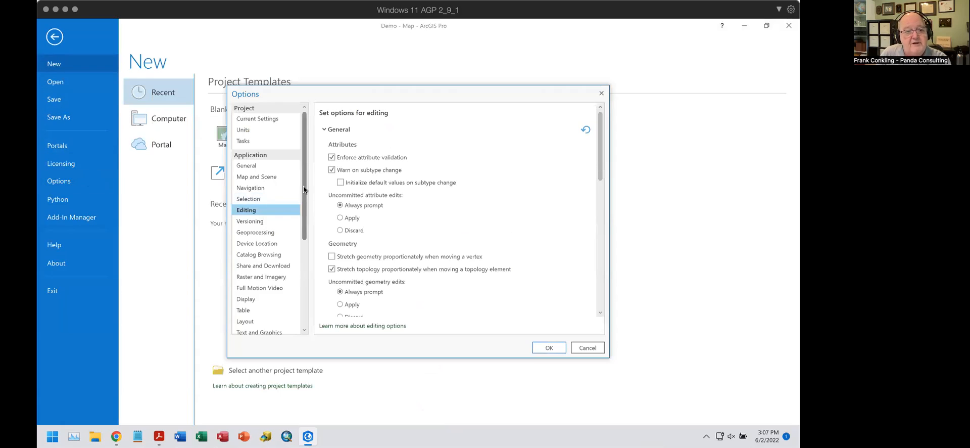
scroll(299, 252, "down", 5)
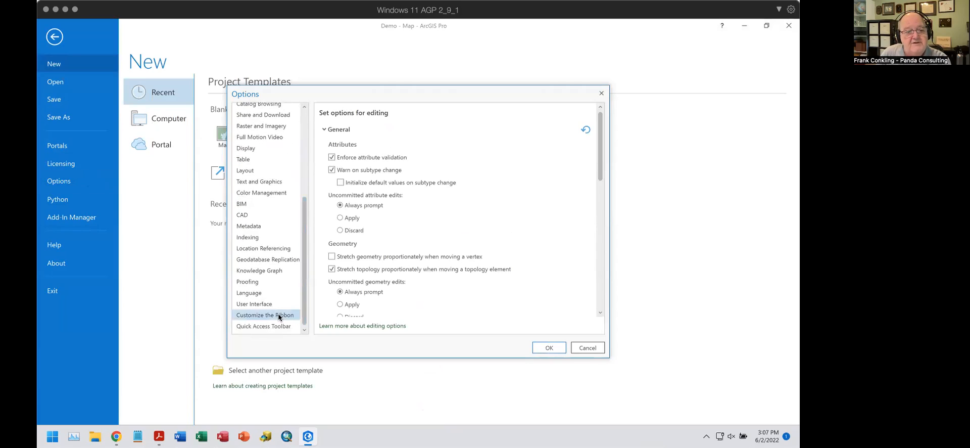
left_click(279, 316)
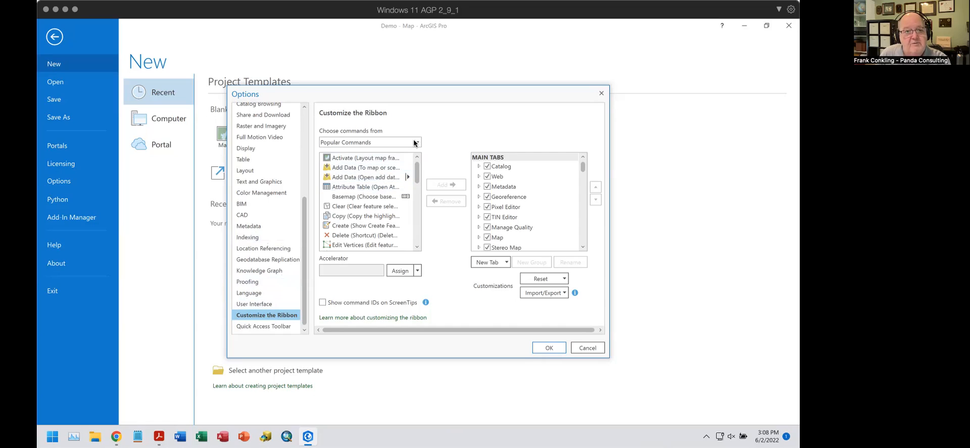
left_click_drag(469, 89, 498, 87)
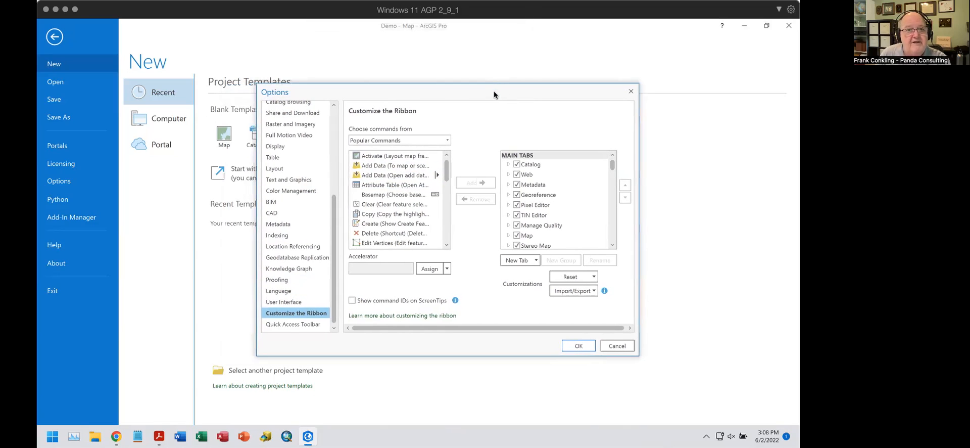
left_click(446, 140)
left_click(446, 170)
mouse_move(446, 171)
left_mouse_down()
mouse_move(444, 242)
mouse_move(443, 166)
left_mouse_up()
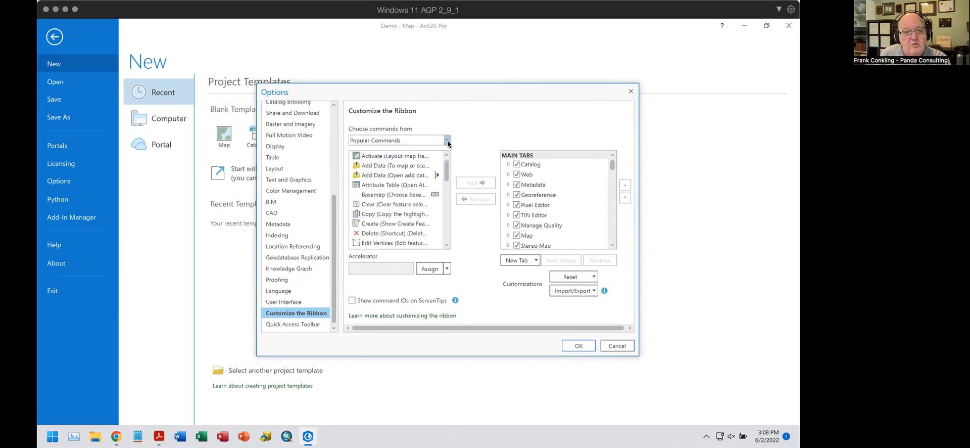
Show the commands as a List of Tabs and examine the groups inside the main Edit tab
left_click(447, 141)
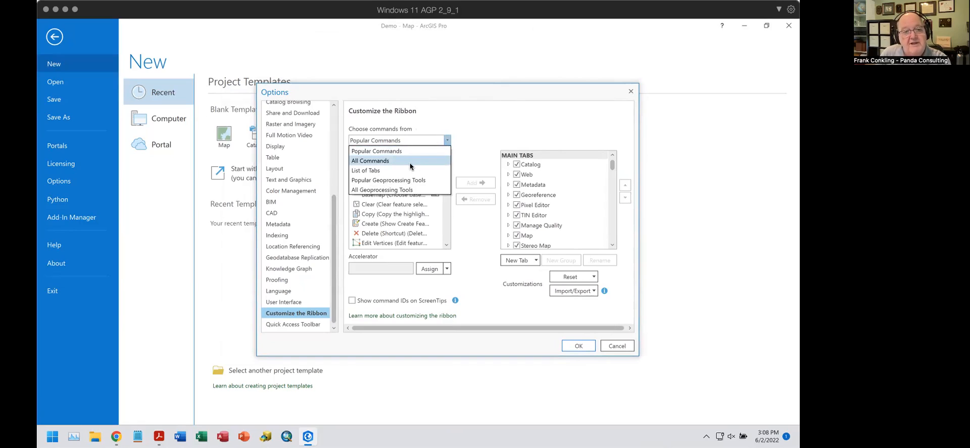
left_click(394, 172)
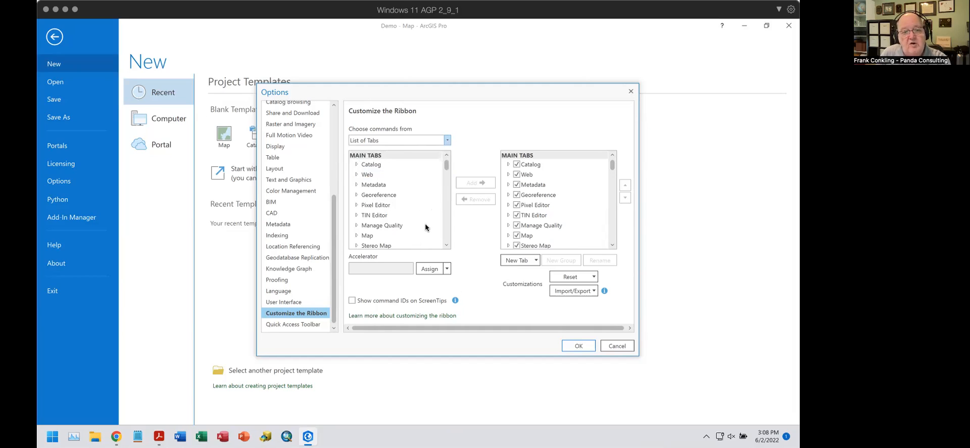
scroll(424, 225, "down", 2)
scroll(424, 224, "down", 1)
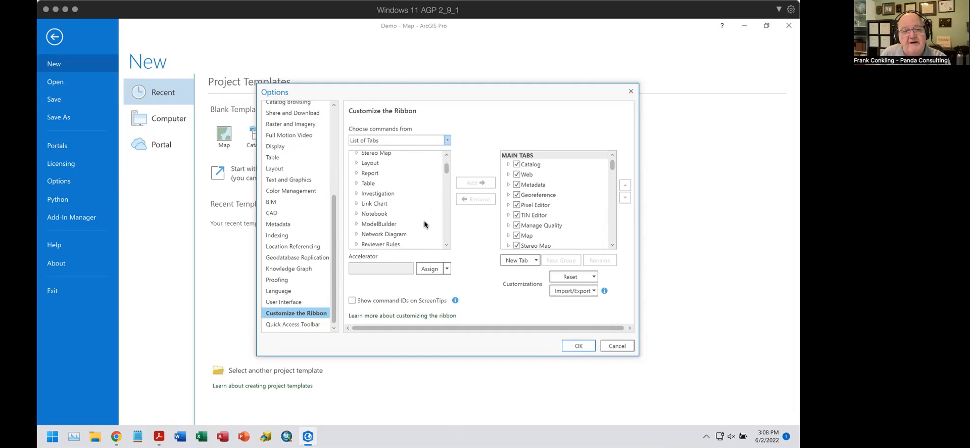
scroll(425, 224, "down", 4)
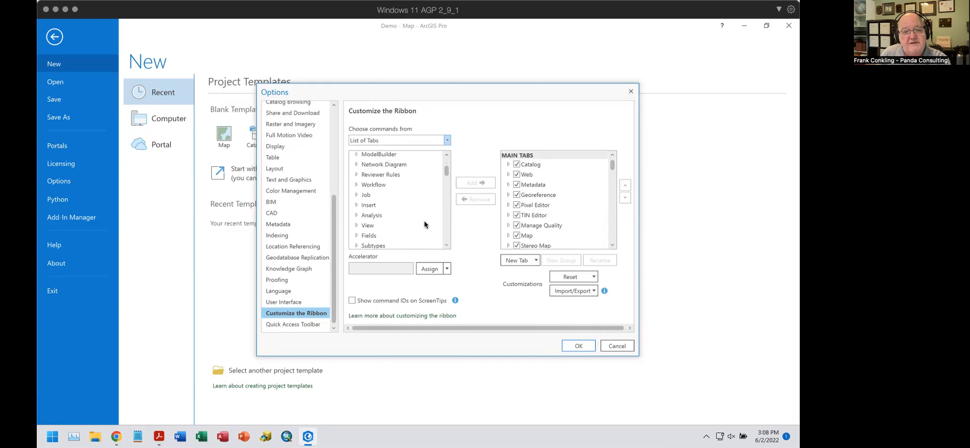
scroll(425, 224, "down", 3)
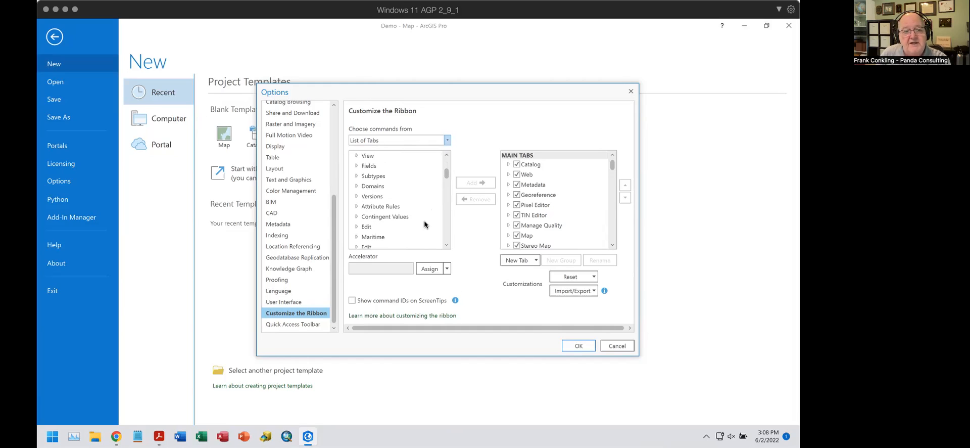
scroll(424, 224, "down", 2)
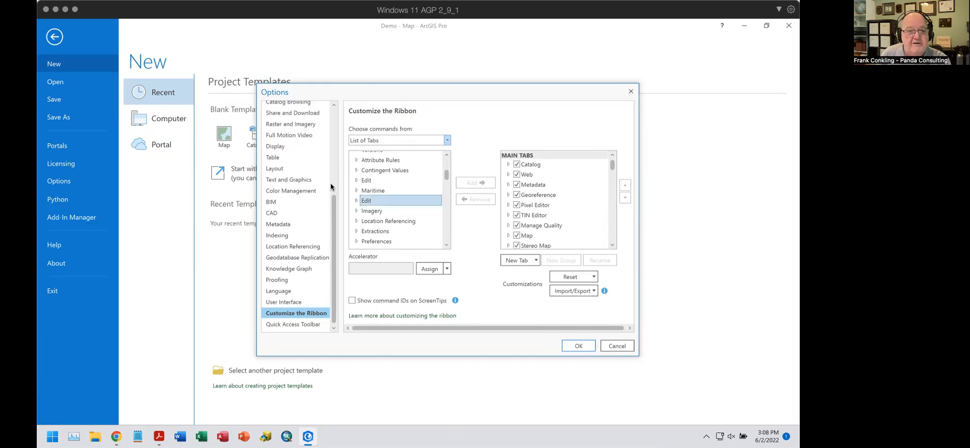
left_click(356, 201)
scroll(422, 190, "down", 1)
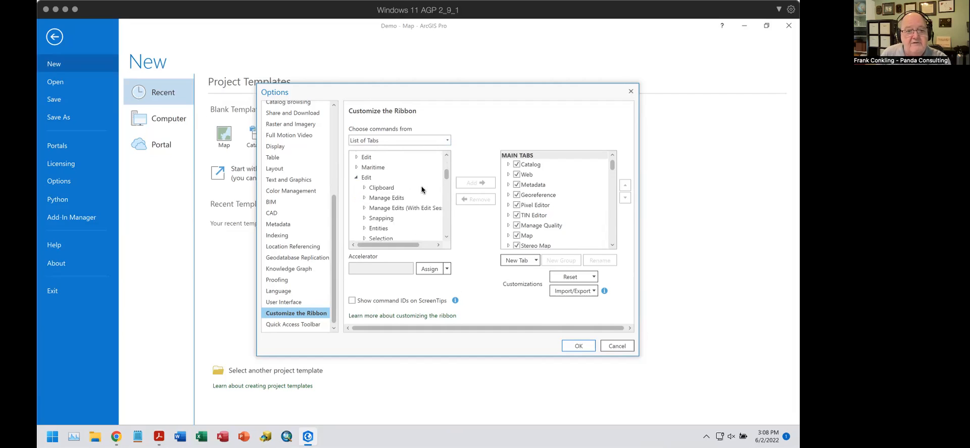
scroll(422, 189, "down", 1)
left_click_drag(385, 166, 387, 168)
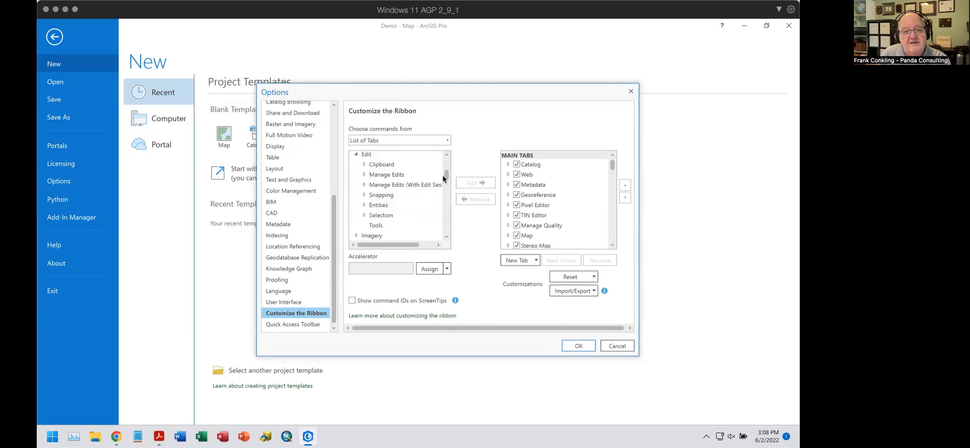
left_click_drag(446, 175, 448, 157)
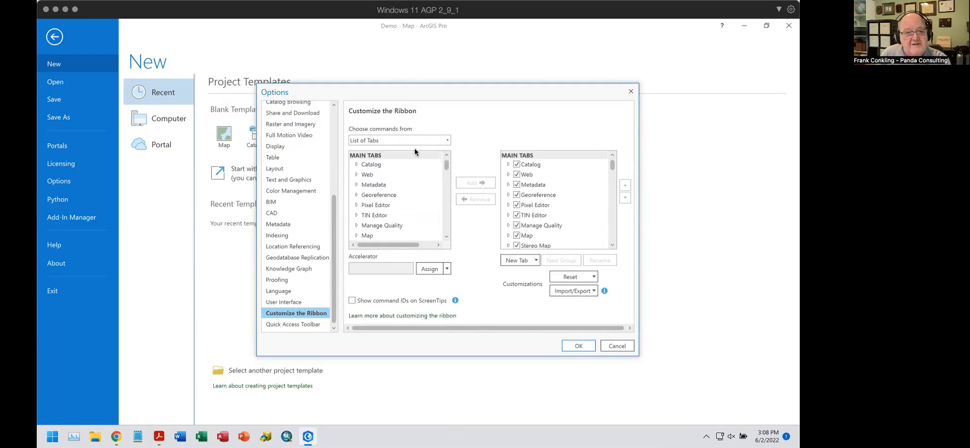
Look over the Popular Geoprocessing Tools and other command sources, closing the options without saving changes
left_click(448, 139)
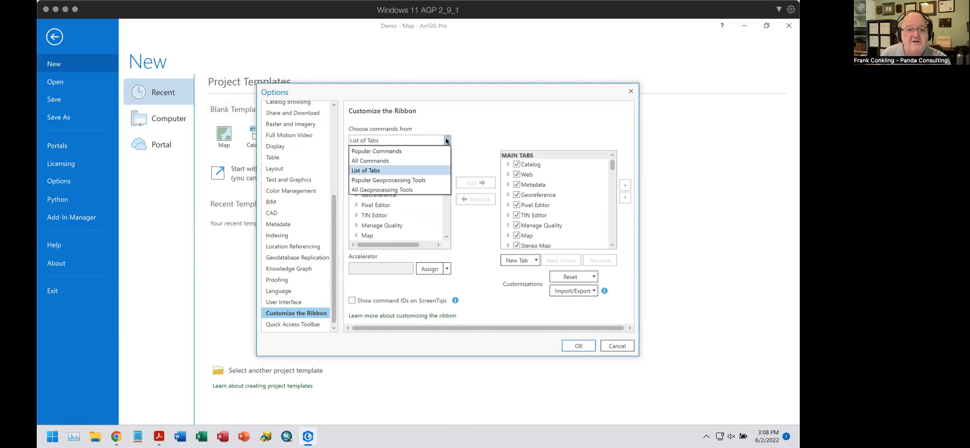
left_click(409, 181)
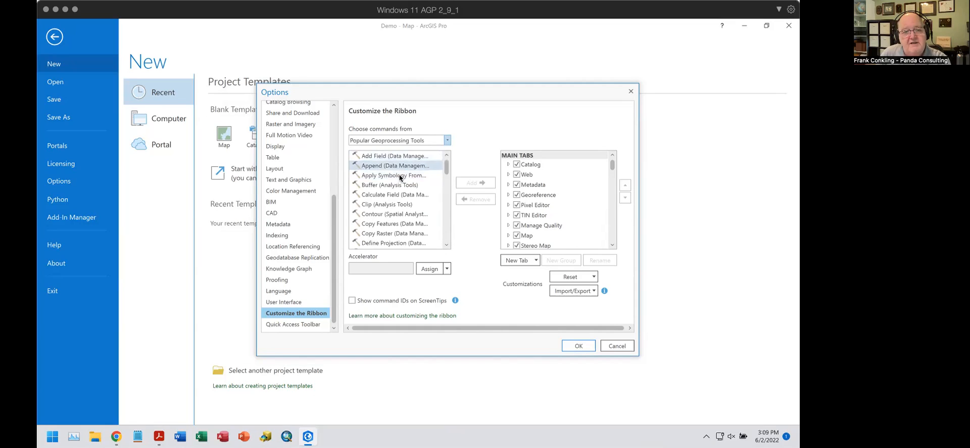
left_click(447, 140)
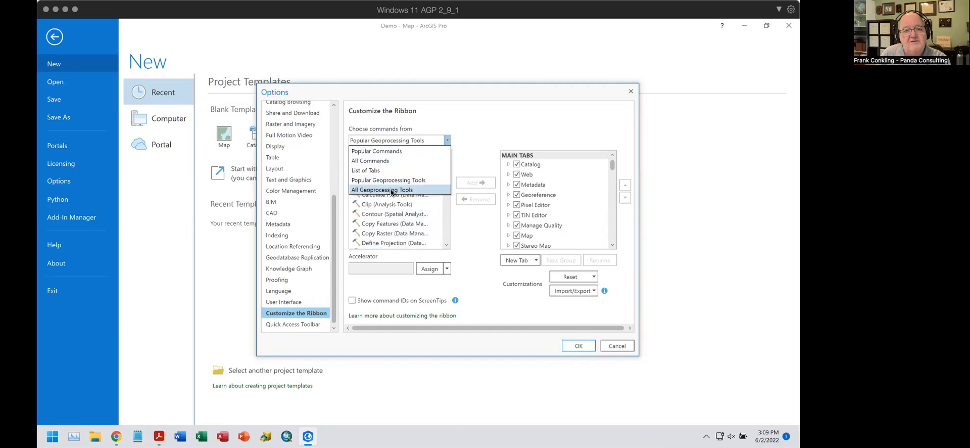
left_click(448, 141)
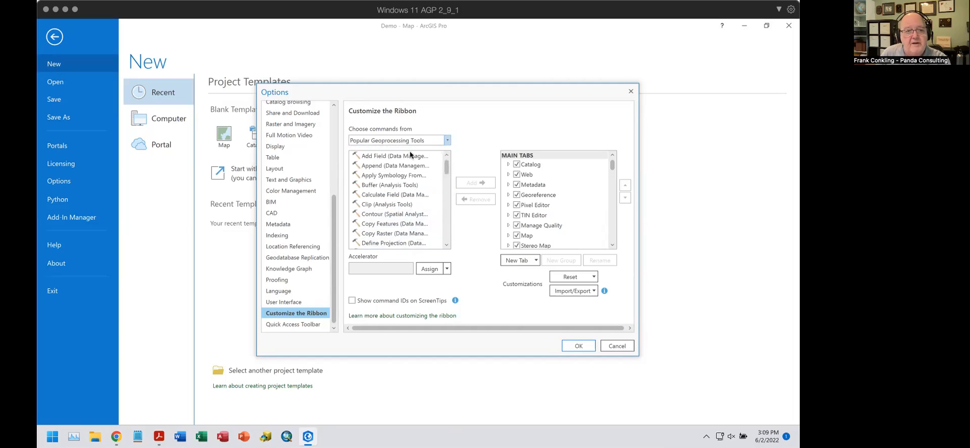
left_click(621, 346)
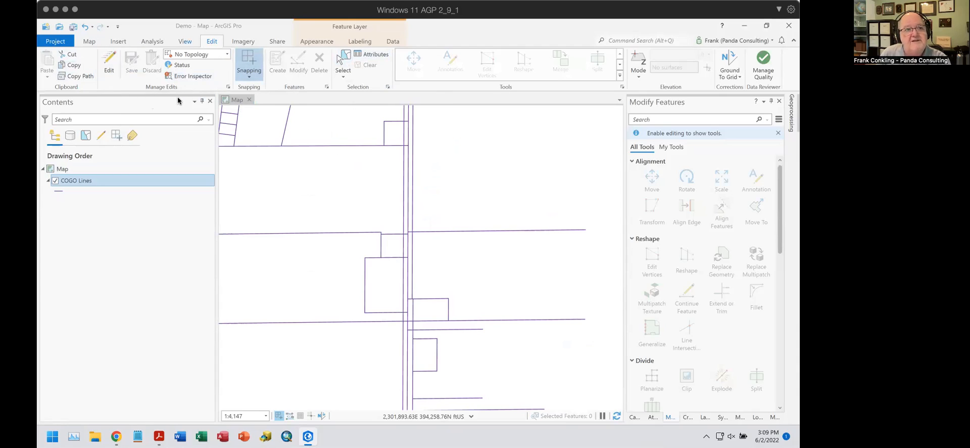
Reopen the Customize the Ribbon options, select the project Save command under Popular Commands and expand the destination Edit tab
left_click(55, 44)
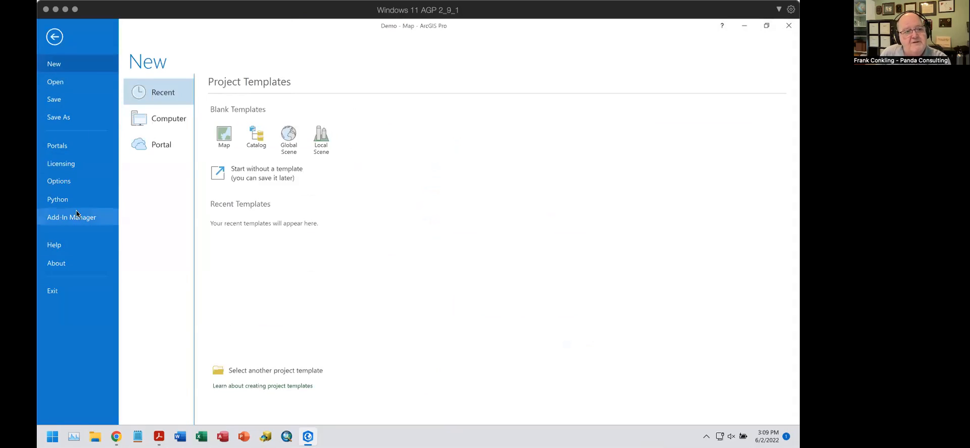
left_click(85, 182)
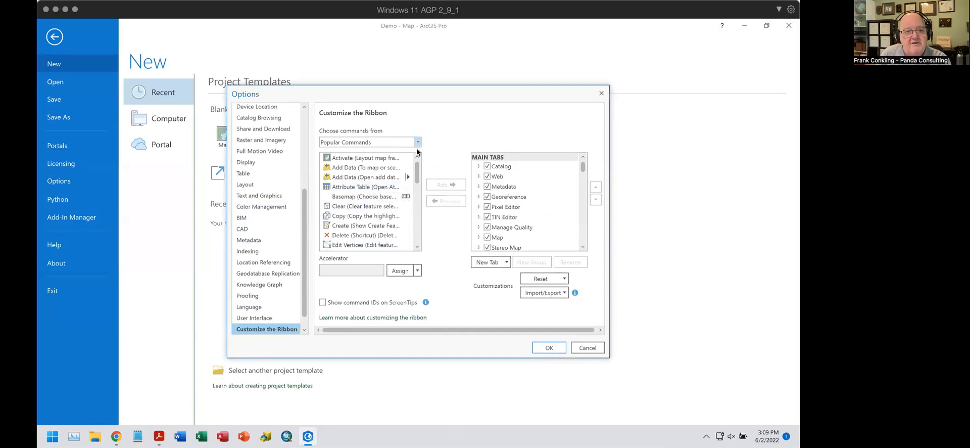
left_click_drag(418, 174, 412, 228)
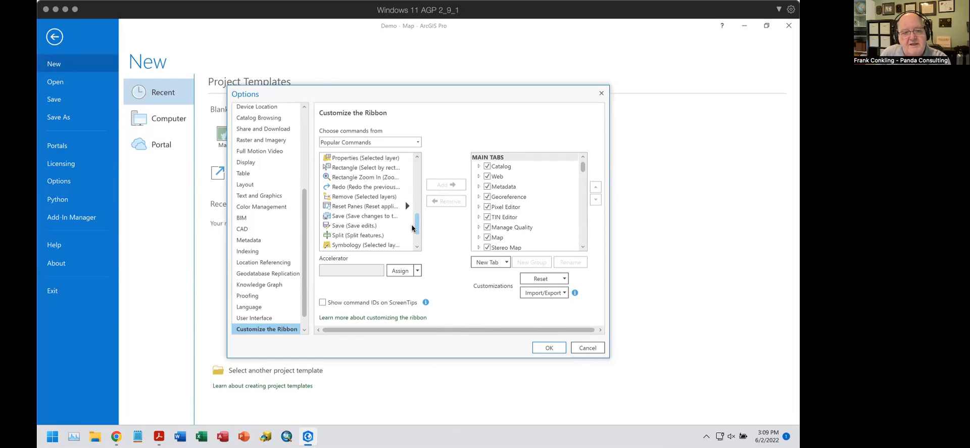
left_click(361, 218)
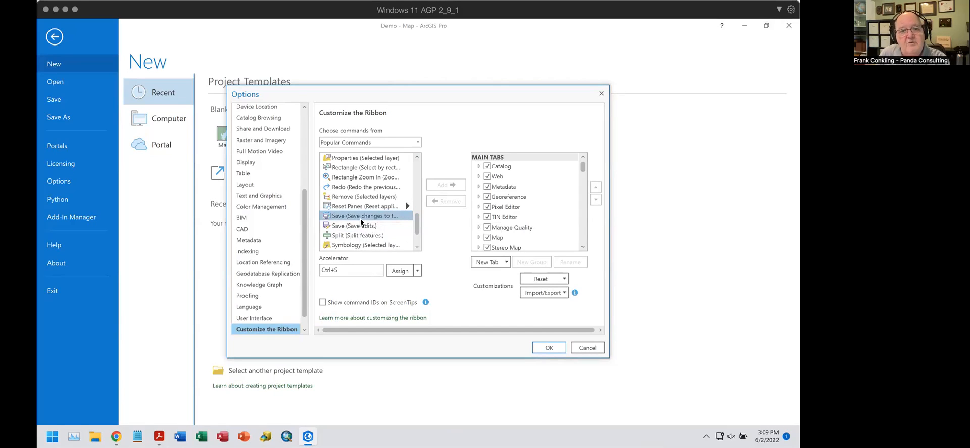
left_click_drag(583, 169, 584, 181)
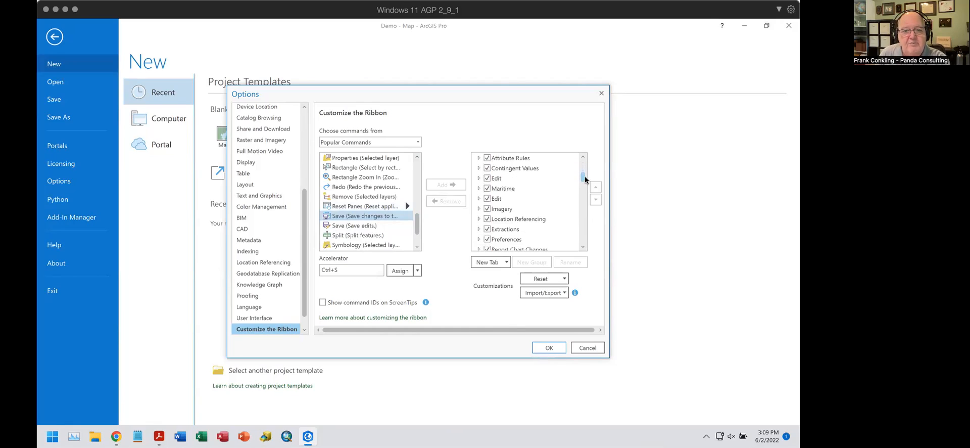
left_click(478, 198)
left_click(495, 201)
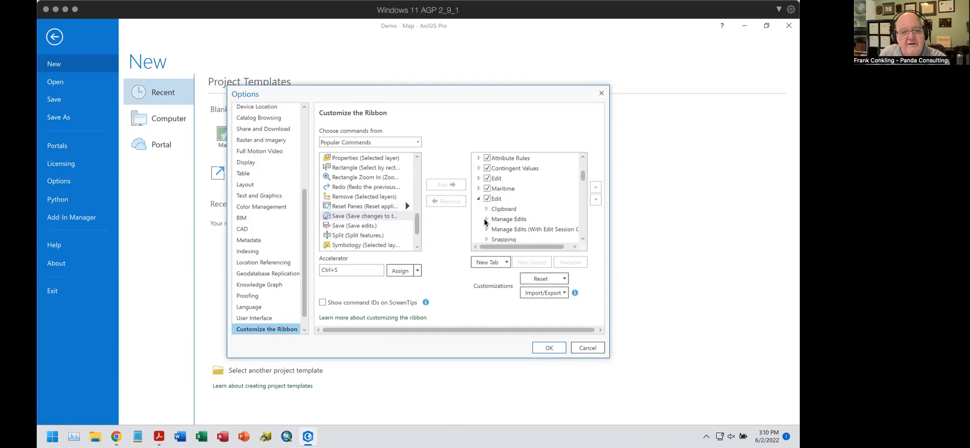
Try to add the project Save command to the Edit tab's built-in Manage Edits group
left_click(488, 221)
scroll(558, 201, "down", 1)
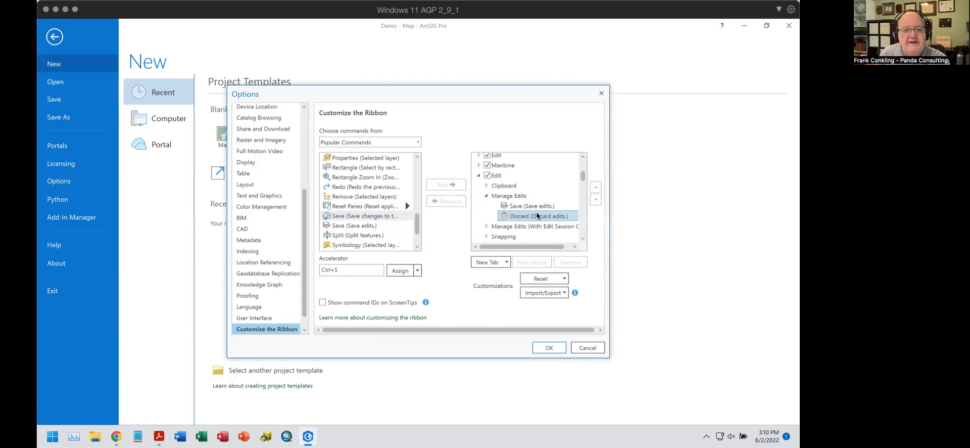
left_click(517, 198)
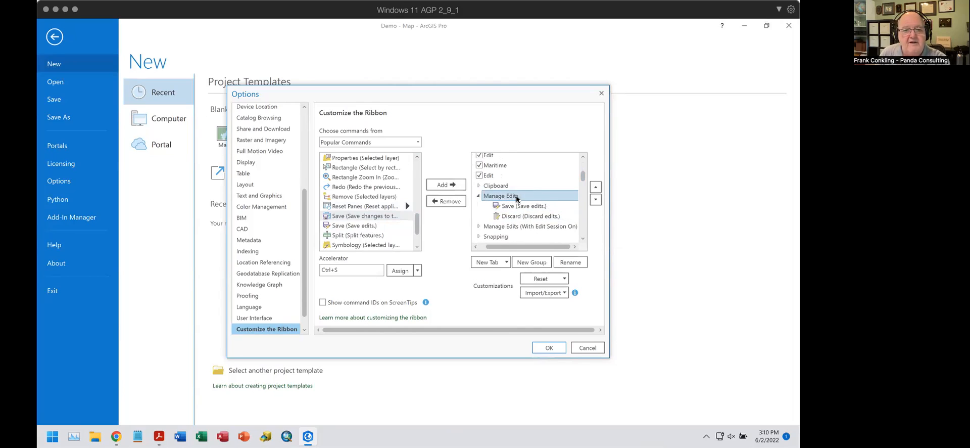
left_click(360, 216)
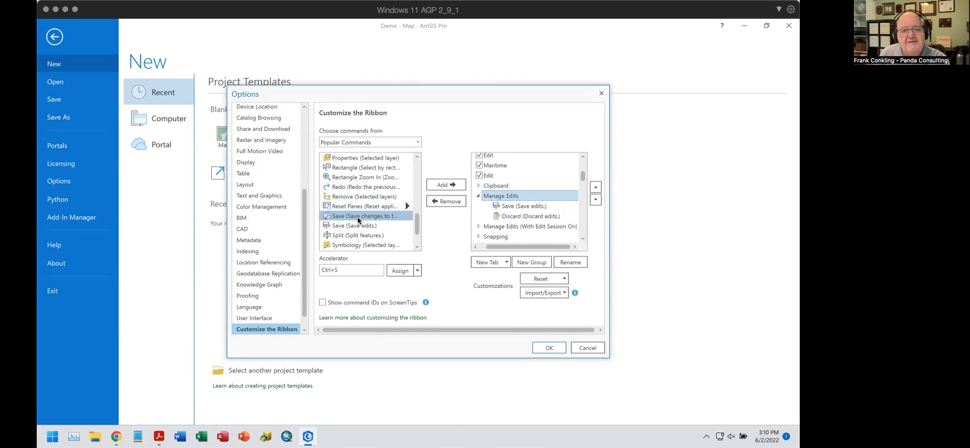
left_click(441, 185)
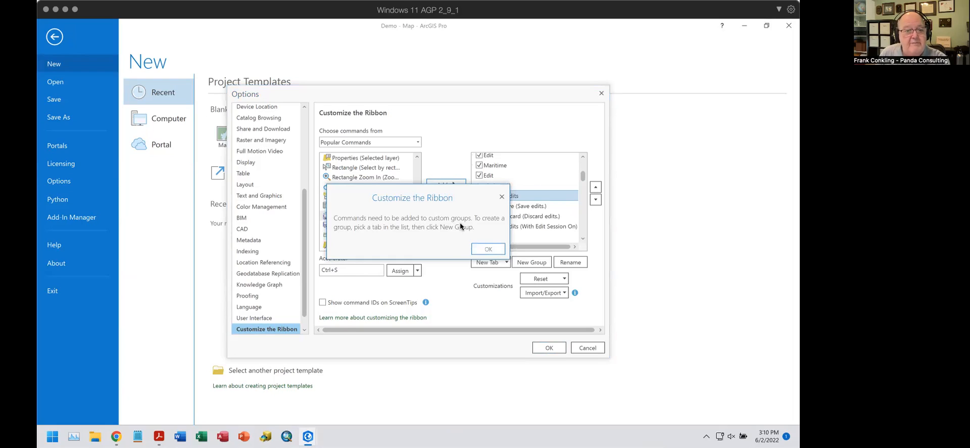
left_click(488, 248)
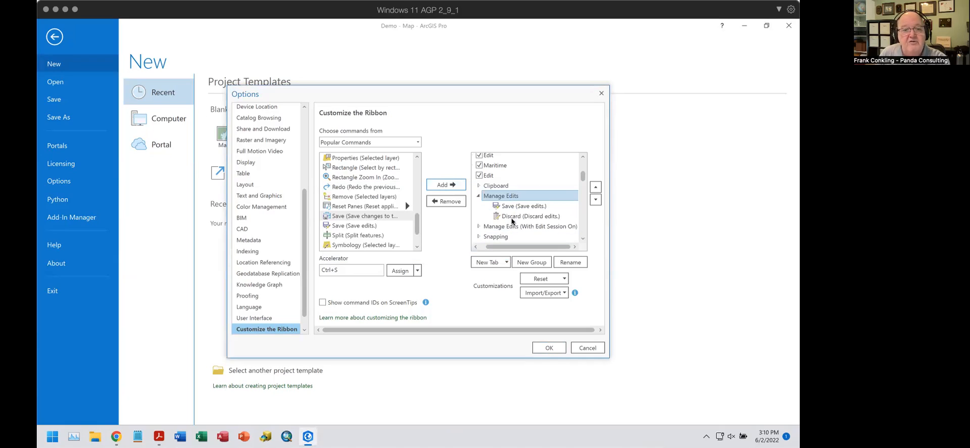
Add a new group to the main Edit tab, rename it "Custom Group", save the options and return to the map
left_click(490, 176)
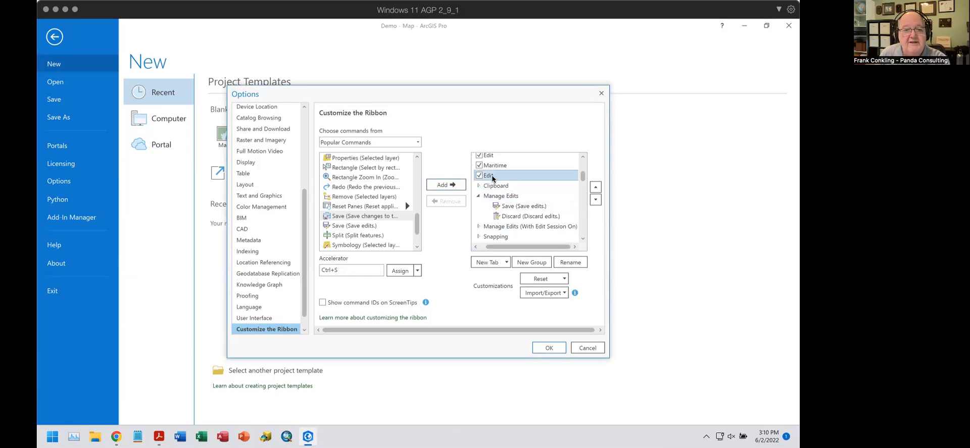
left_click(537, 265)
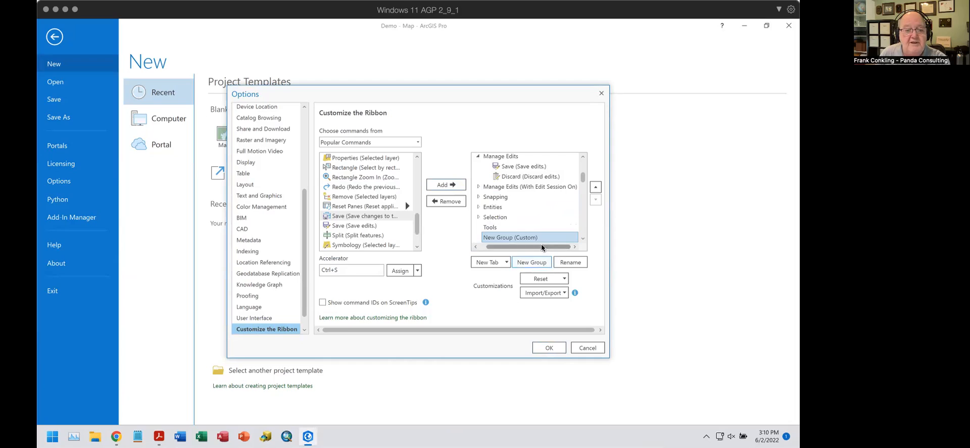
left_click(569, 262)
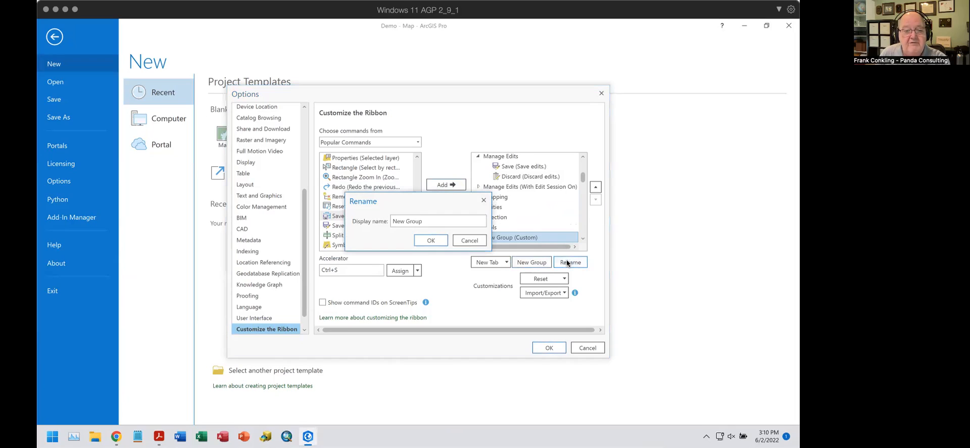
left_click_drag(435, 223, 362, 210)
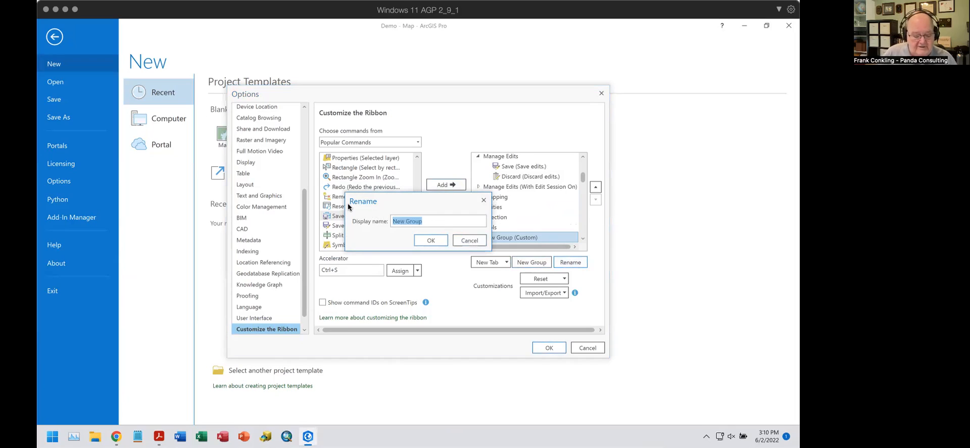
type("Custom Gr")
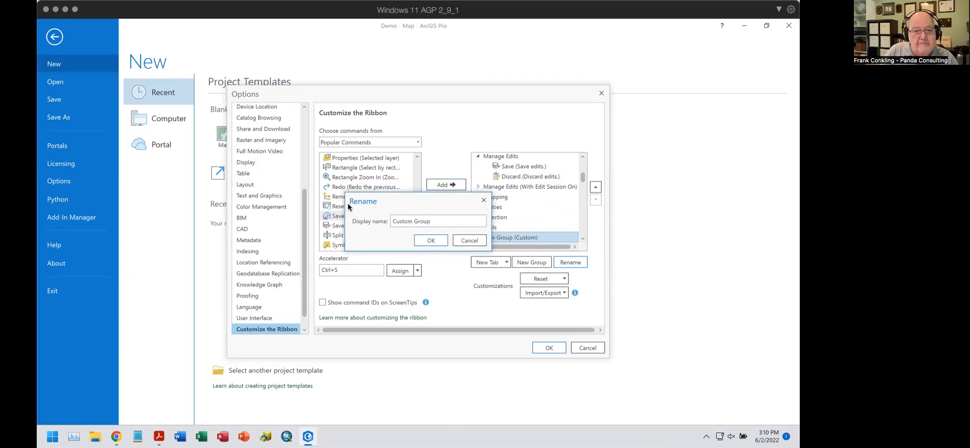
left_click(428, 240)
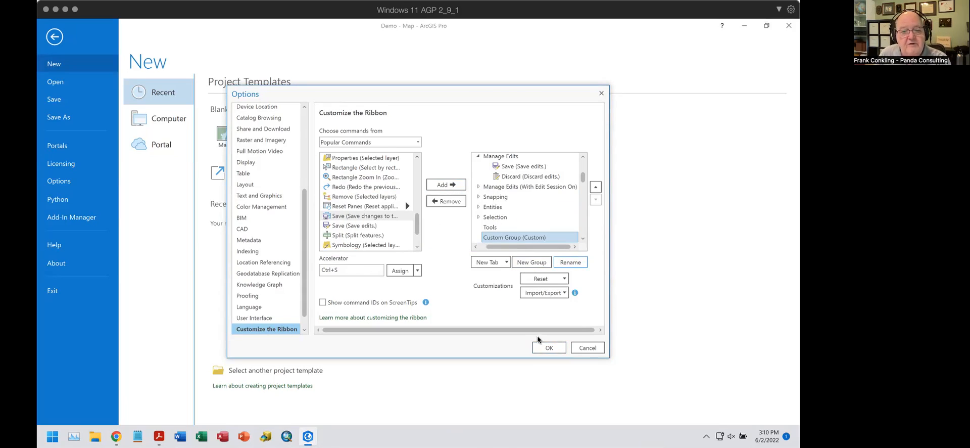
left_click(549, 349)
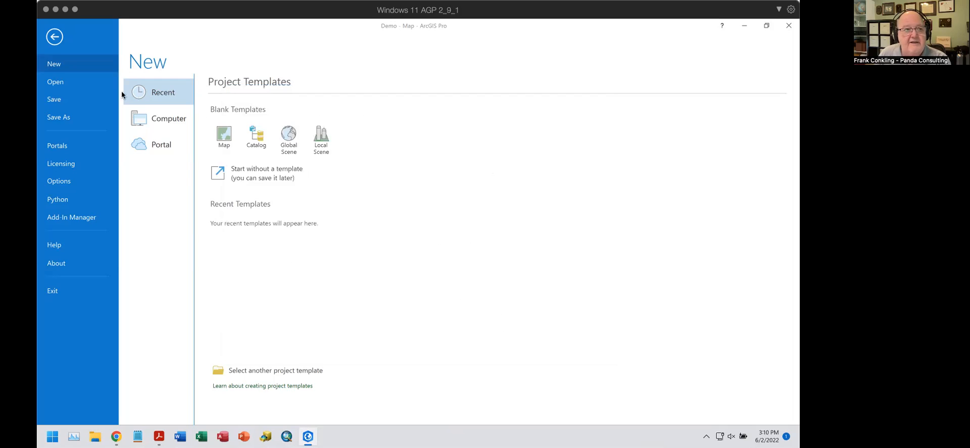
left_click(53, 37)
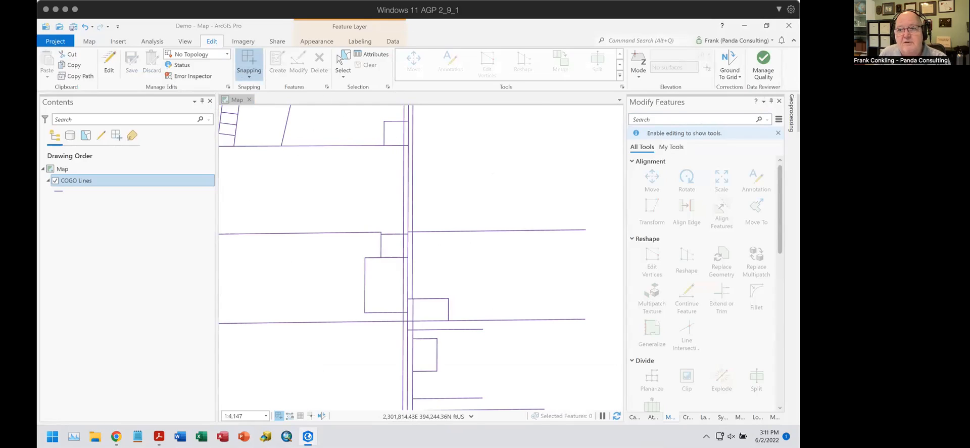
Reopen the Customize the Ribbon options and select the project Save command under Popular Commands
double_click(728, 13)
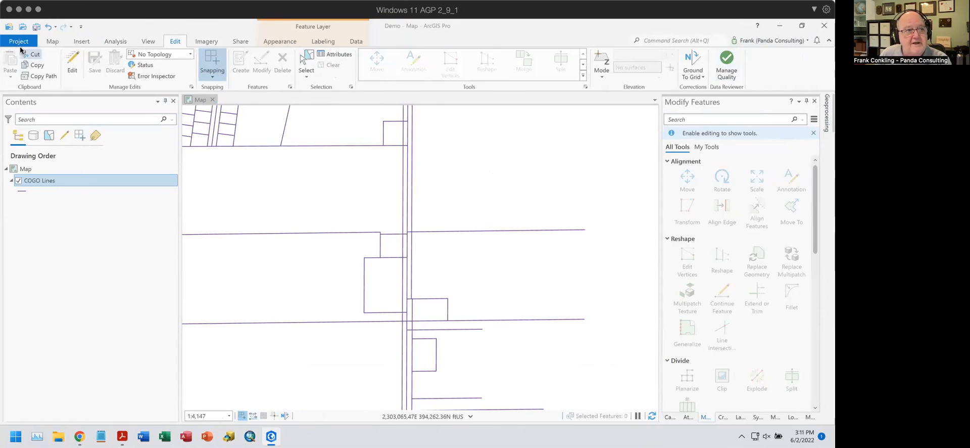
left_click(20, 43)
left_click(36, 182)
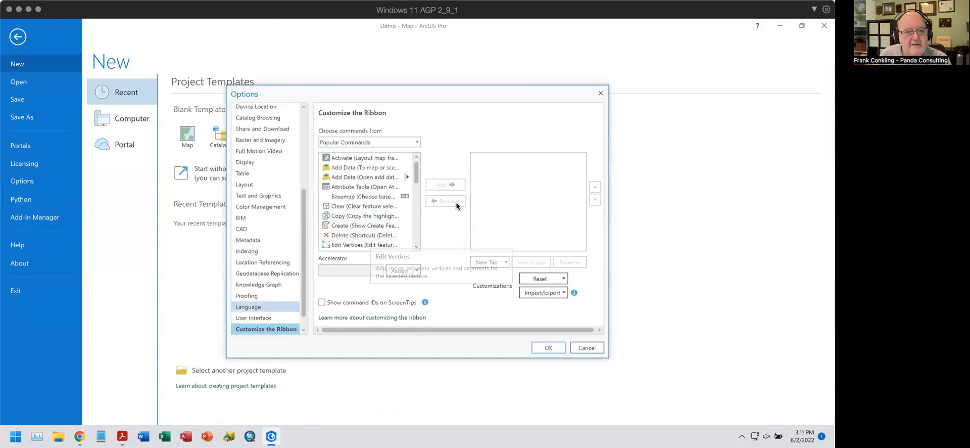
scroll(360, 186, "down", 2)
scroll(361, 189, "down", 3)
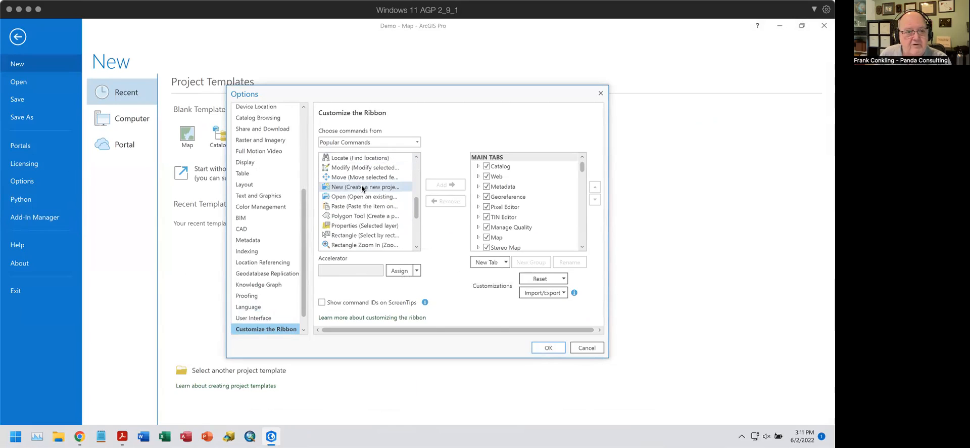
scroll(362, 189, "down", 3)
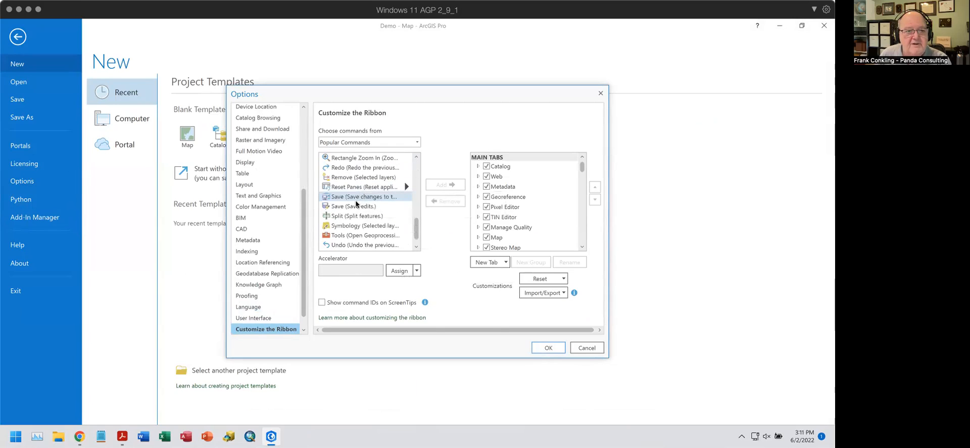
left_click(356, 196)
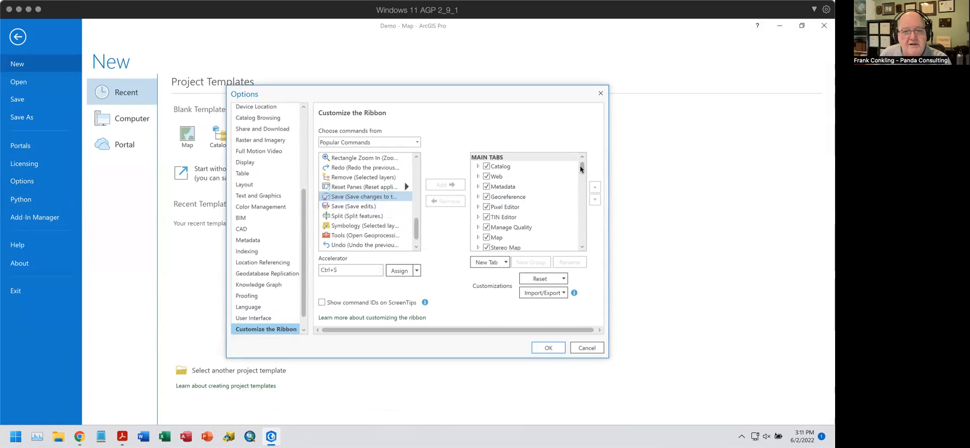
Add the project Save command to the Edit tab's Custom Group, save the options and return to the map
left_click_drag(581, 169, 581, 180)
left_click(478, 185)
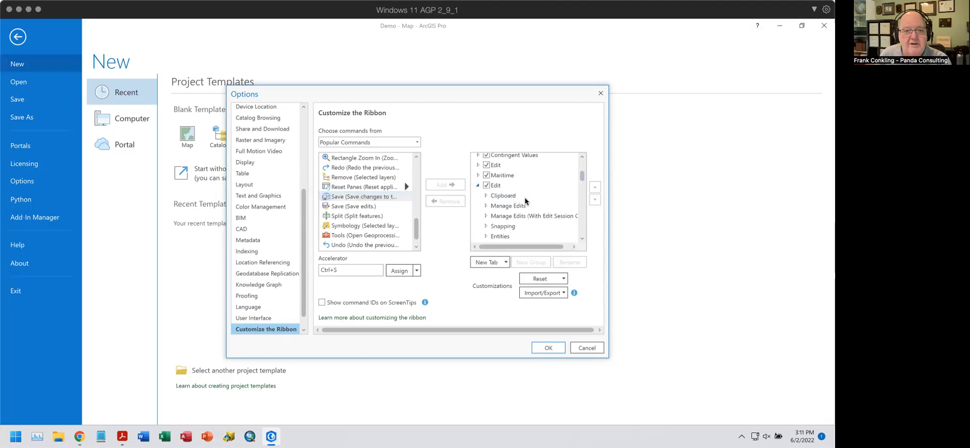
scroll(526, 199, "down", 2)
left_click(526, 198)
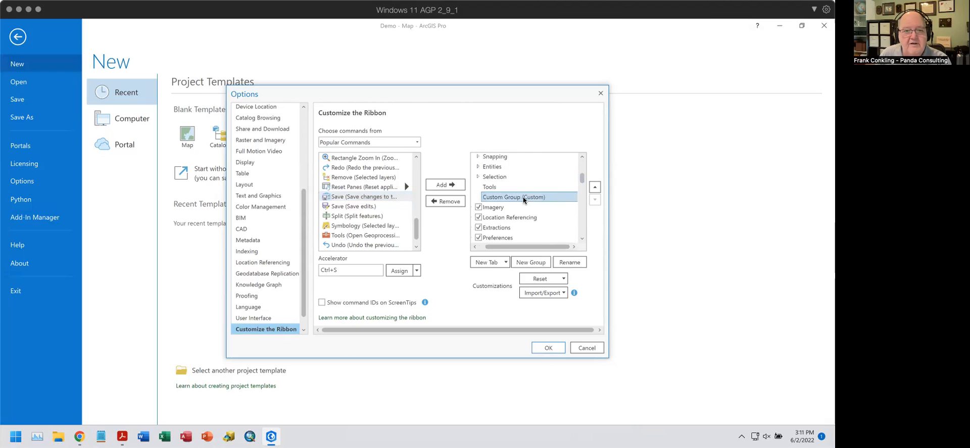
left_click(448, 186)
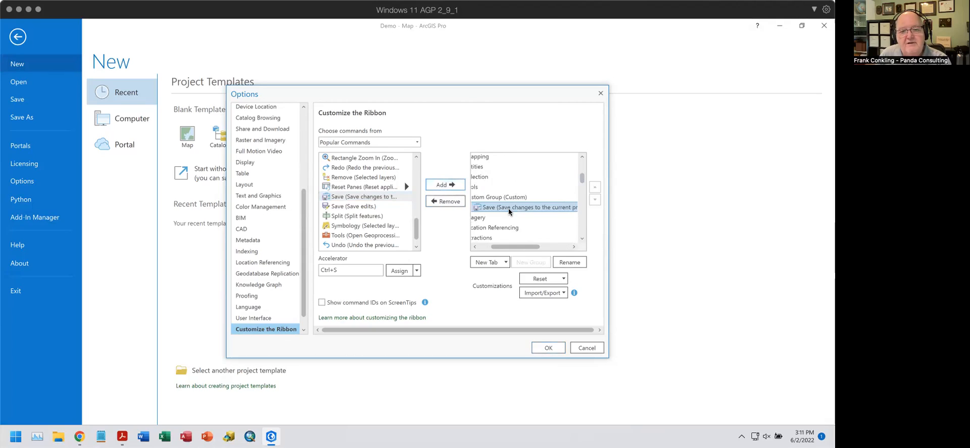
left_click(551, 349)
left_click(18, 37)
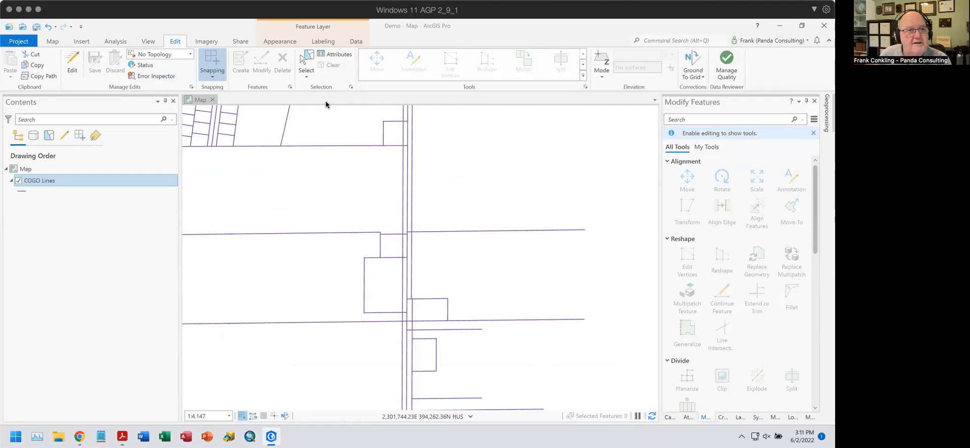
Turn editing on to check the Edit tab's tools, and turn it off again
left_click(74, 59)
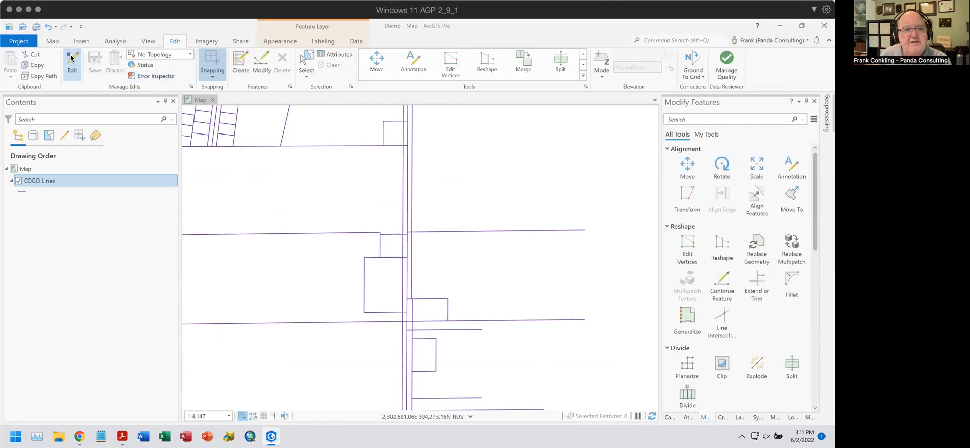
left_click(72, 59)
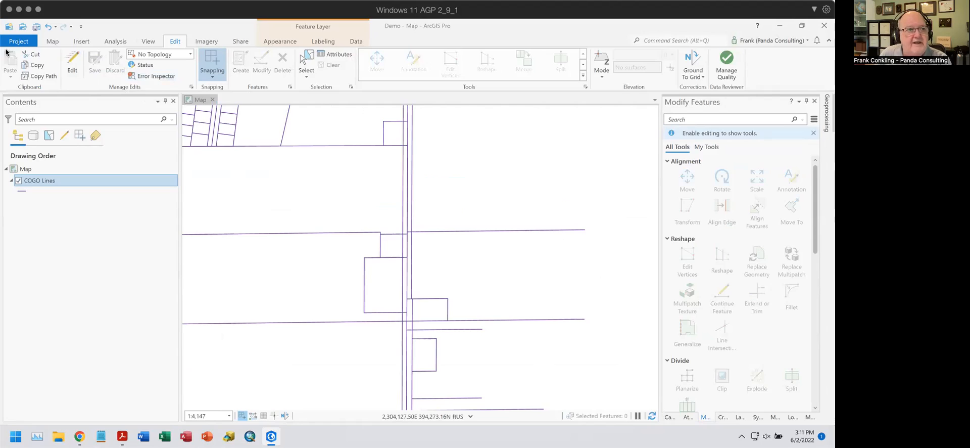
Reopen the Customize the Ribbon options and look through the list of ribbon tabs for the main Edit tab
left_click(19, 40)
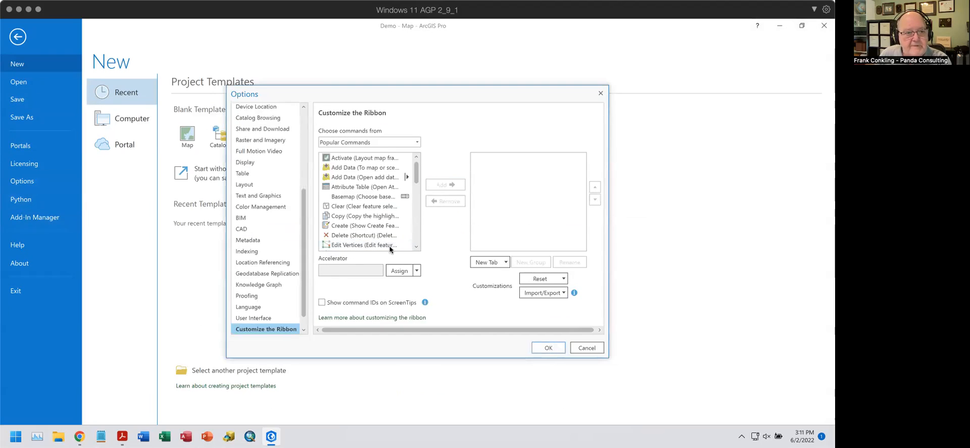
scroll(530, 207, "down", 3)
scroll(530, 211, "down", 5)
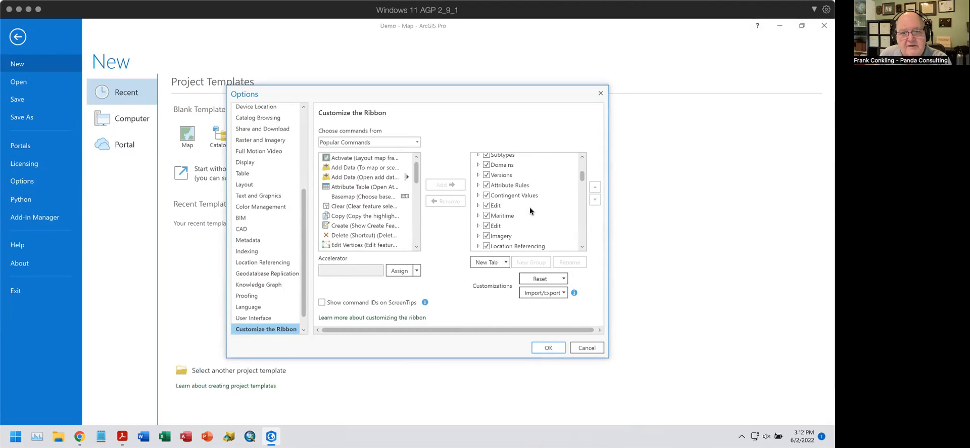
scroll(530, 210, "down", 1)
scroll(530, 206, "down", 2)
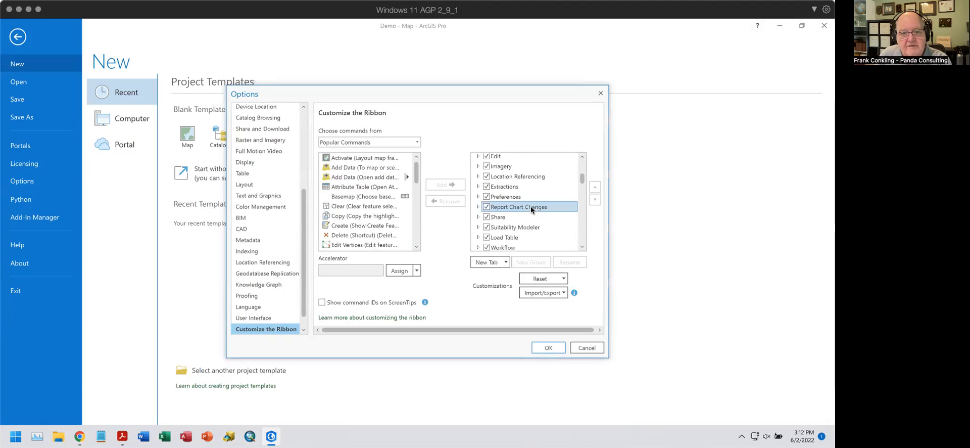
scroll(530, 207, "down", 3)
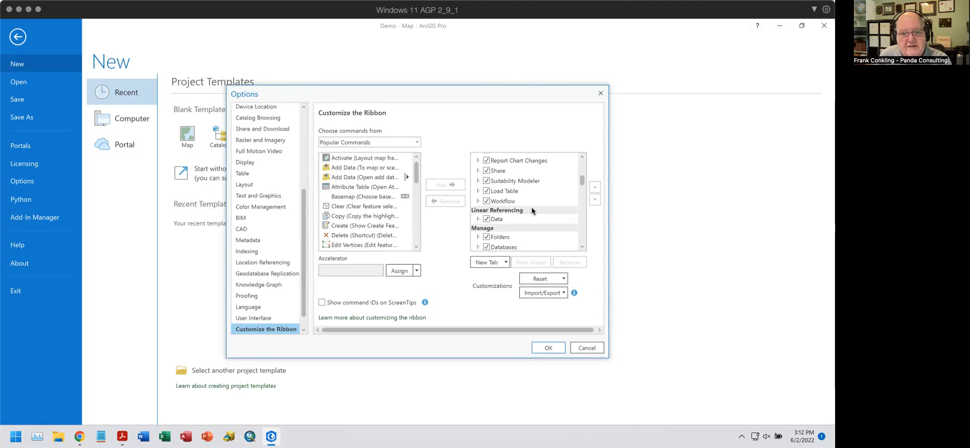
scroll(531, 209, "down", 5)
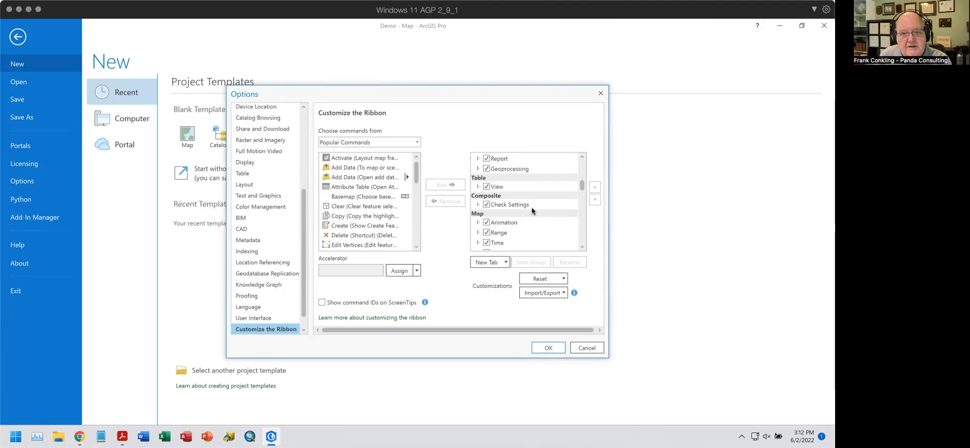
scroll(531, 209, "down", 4)
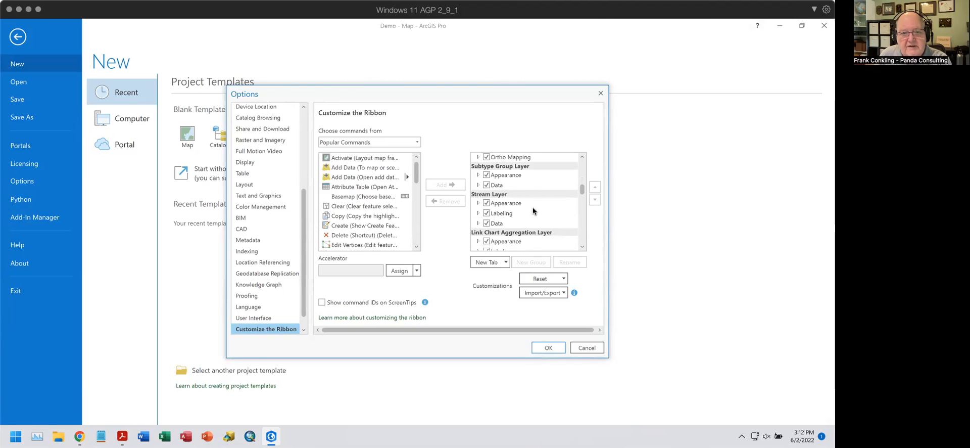
scroll(533, 210, "down", 4)
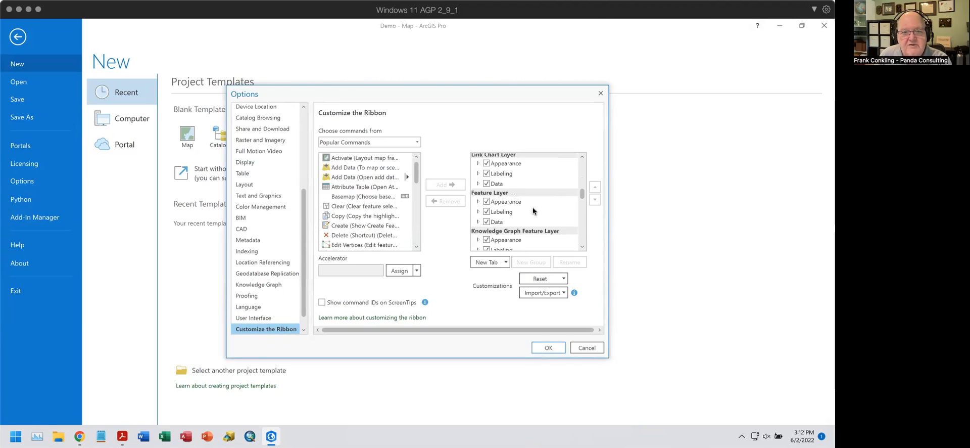
scroll(533, 210, "down", 4)
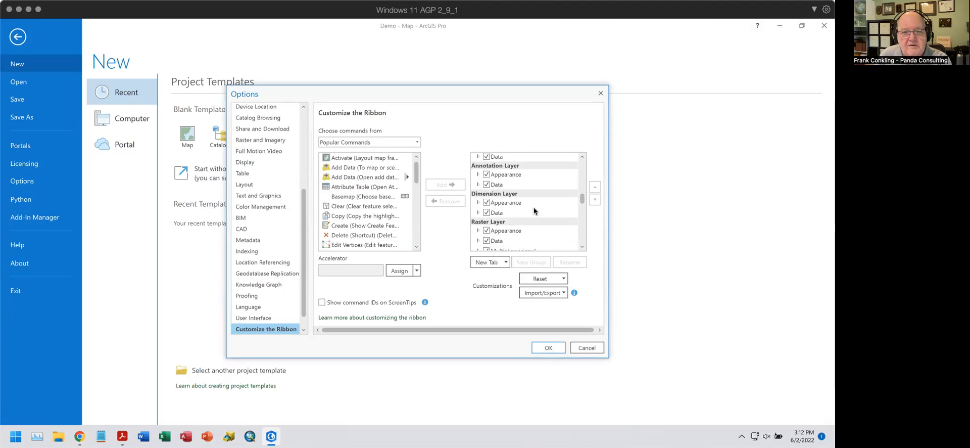
scroll(534, 210, "down", 4)
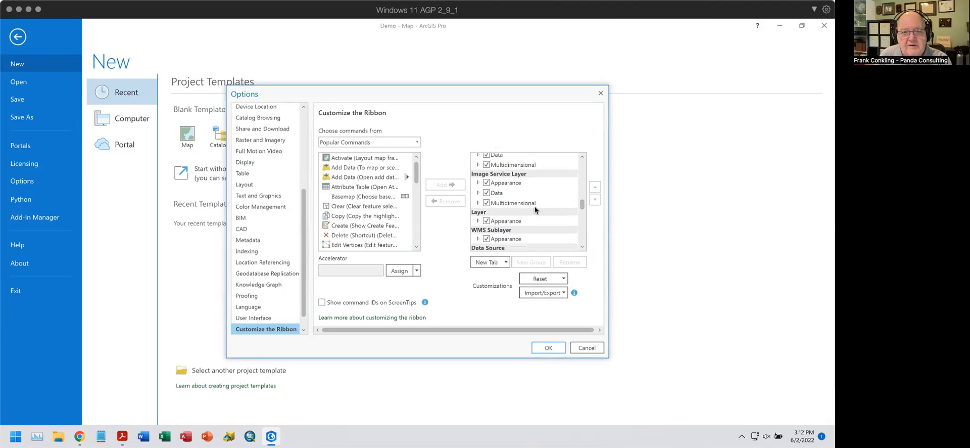
scroll(534, 209, "down", 4)
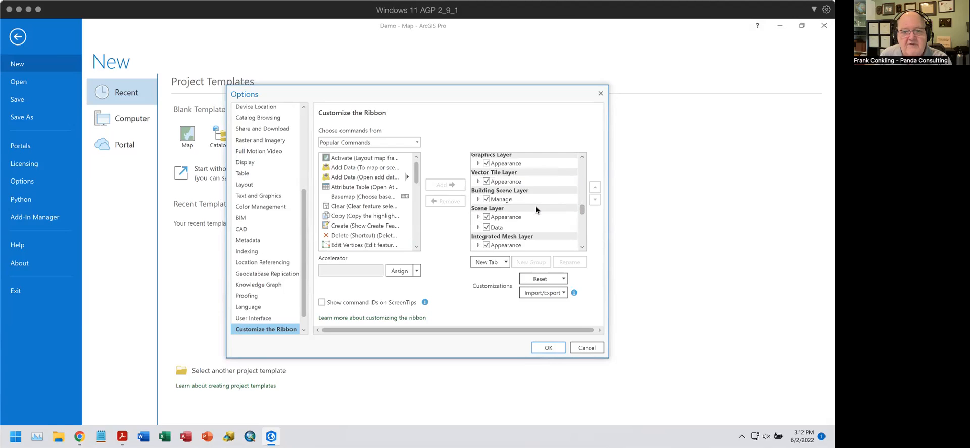
scroll(535, 209, "down", 4)
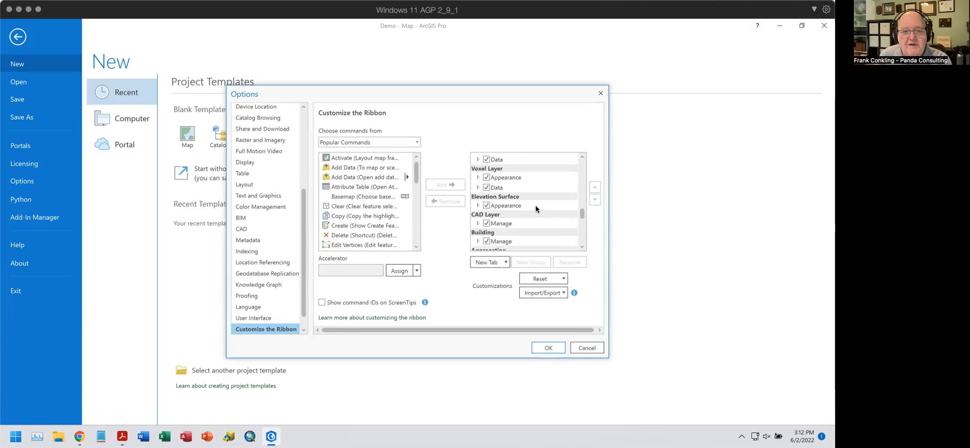
scroll(536, 208, "down", 5)
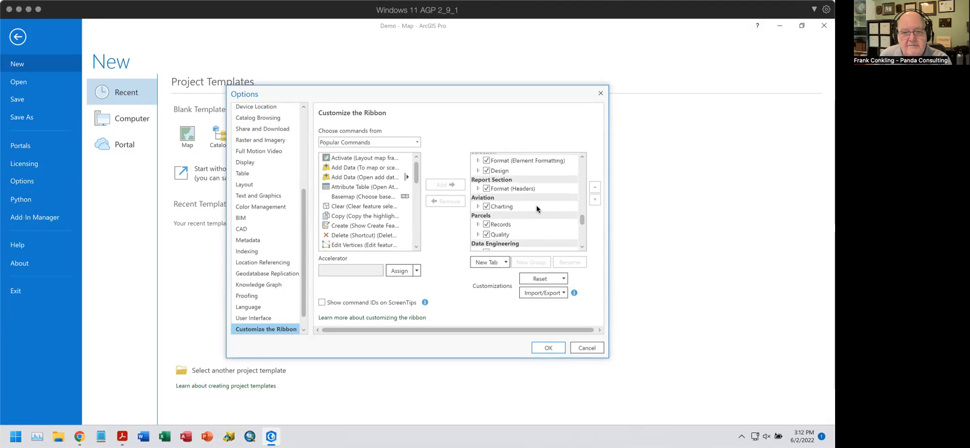
scroll(537, 209, "down", 2)
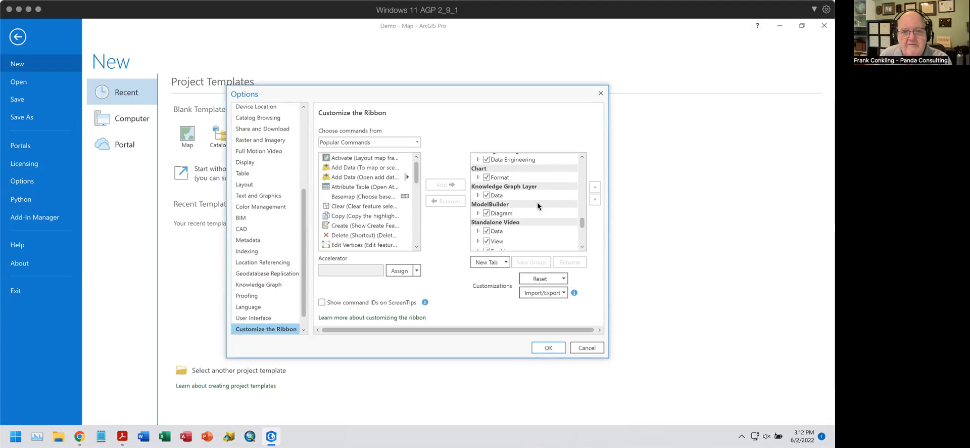
scroll(538, 205, "down", 3)
scroll(538, 203, "up", 8)
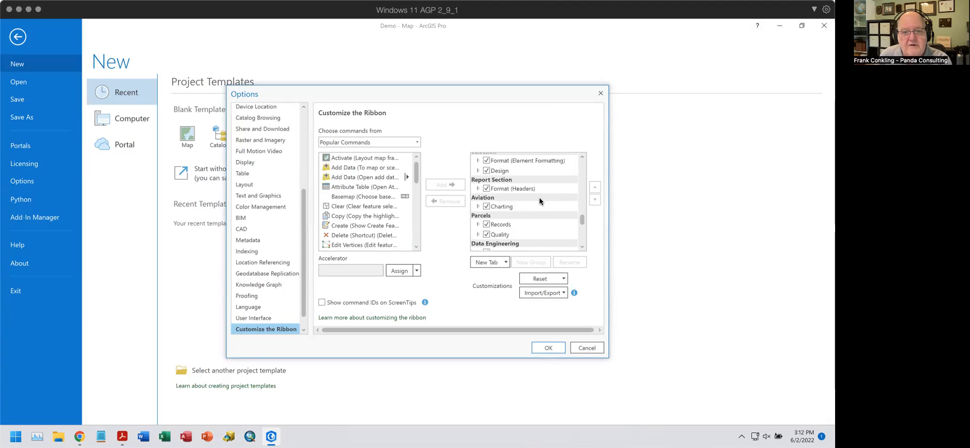
scroll(541, 197, "up", 5)
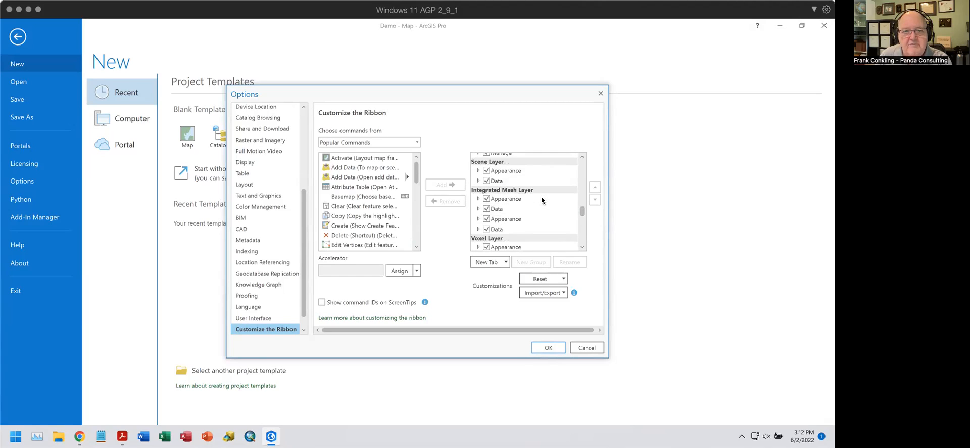
scroll(541, 197, "up", 5)
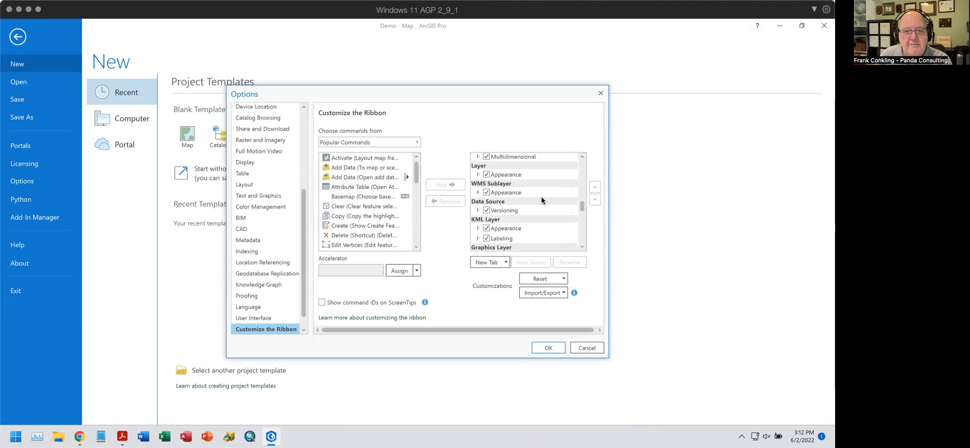
scroll(541, 197, "up", 6)
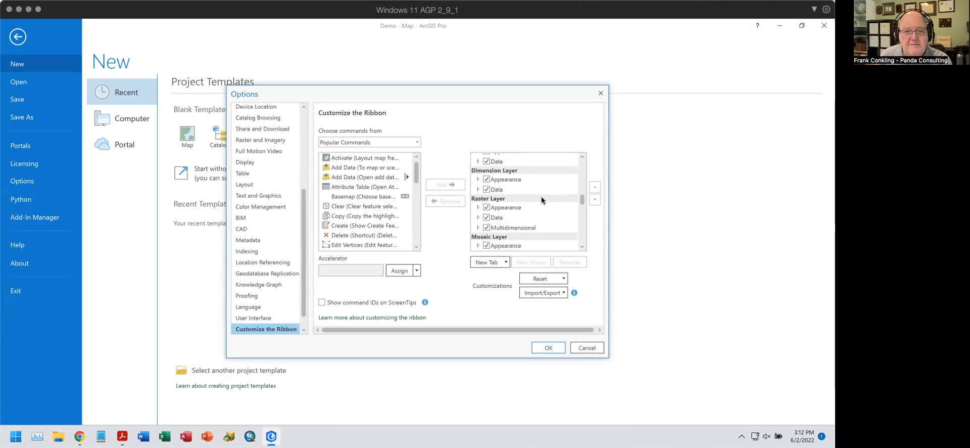
scroll(542, 198, "up", 6)
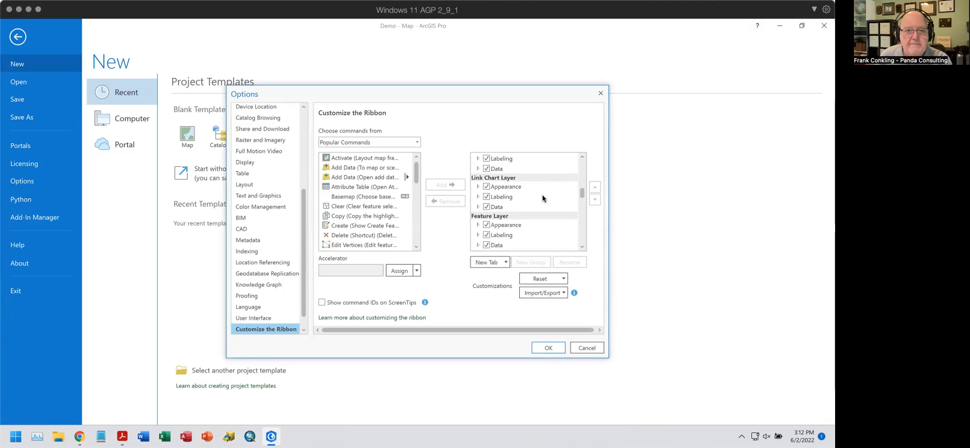
scroll(542, 196, "up", 7)
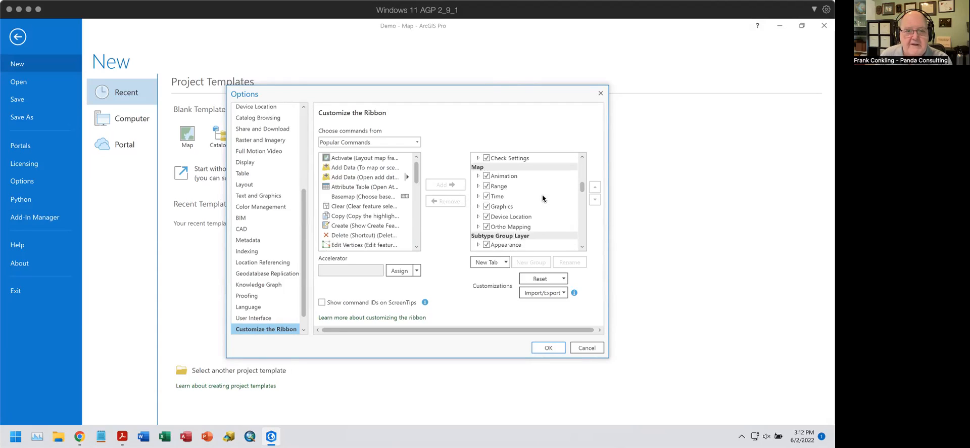
scroll(544, 195, "up", 7)
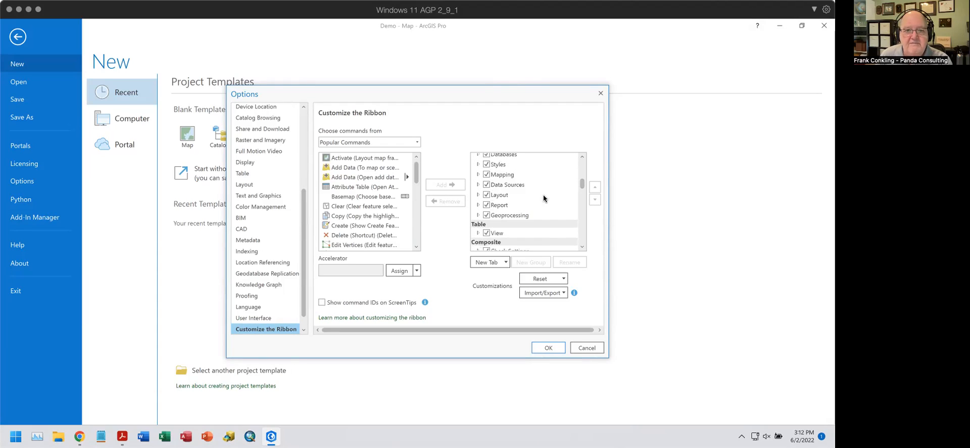
scroll(544, 195, "up", 5)
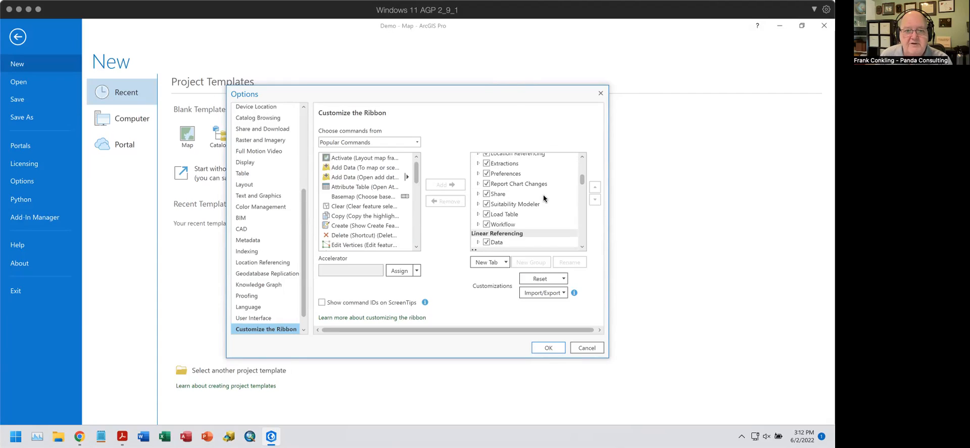
scroll(543, 198, "up", 1)
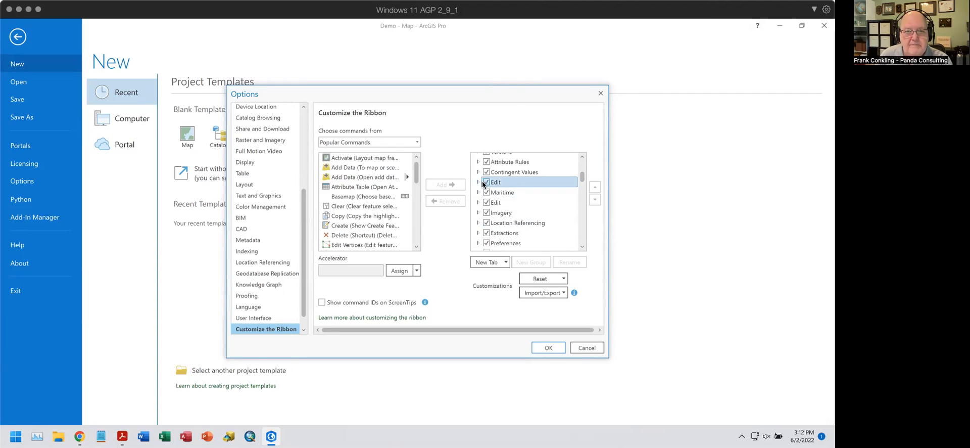
scroll(531, 188, "up", 6)
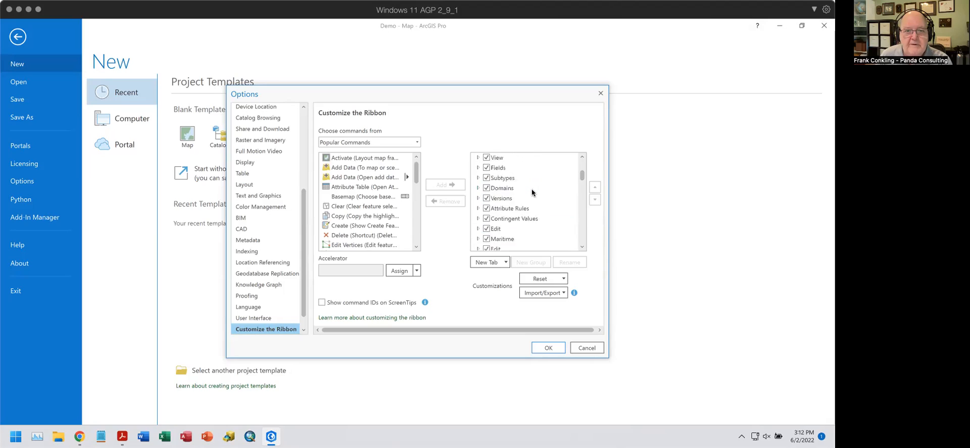
scroll(530, 189, "up", 8)
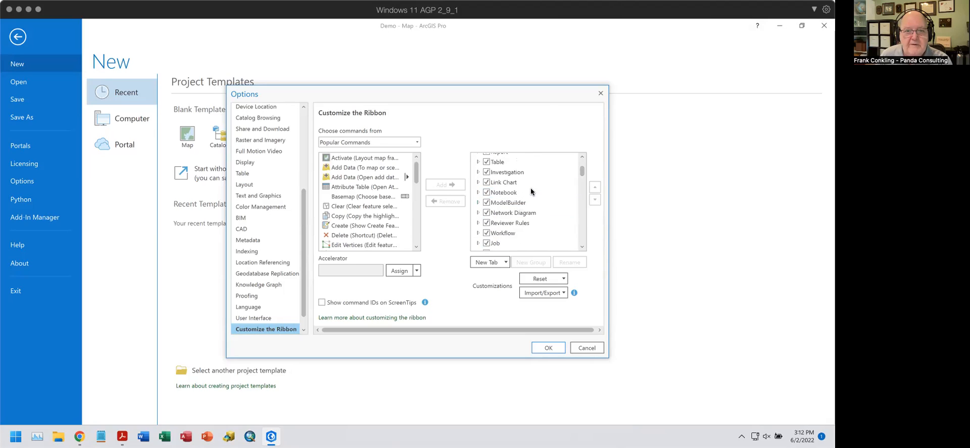
scroll(536, 187, "down", 6)
scroll(535, 190, "down", 3)
scroll(537, 190, "down", 3)
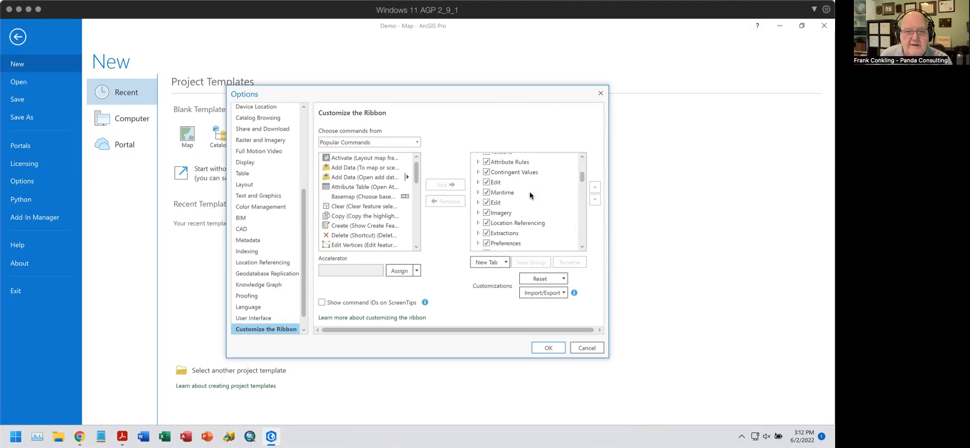
Expand the main Edit tab below Maritime and its Manage Edits (With Edit Session On) group to show the commands inside
left_click(480, 202)
left_click(495, 202)
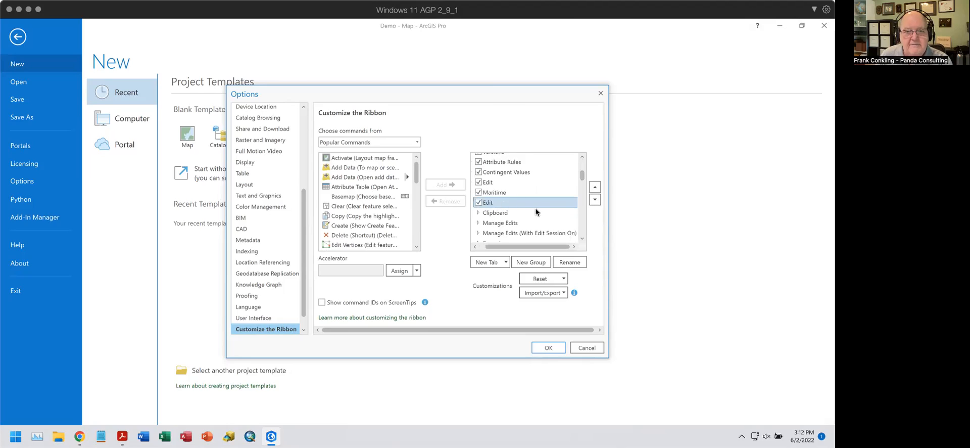
scroll(494, 200, "down", 1)
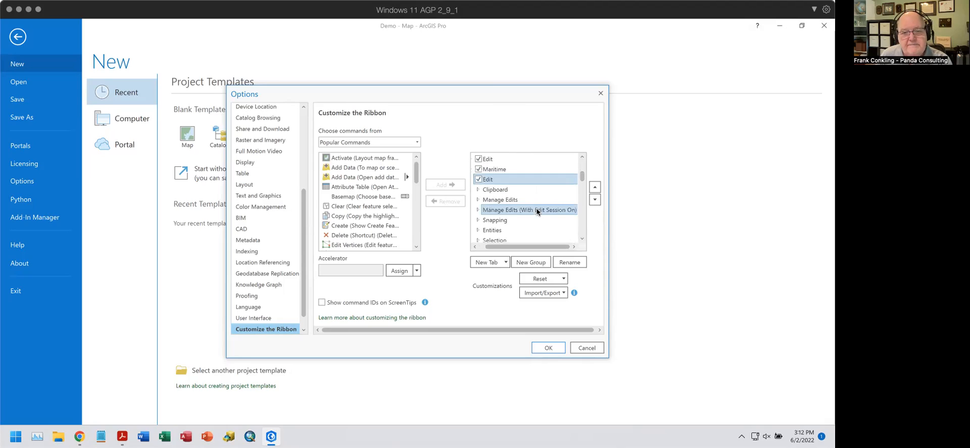
left_click(499, 210)
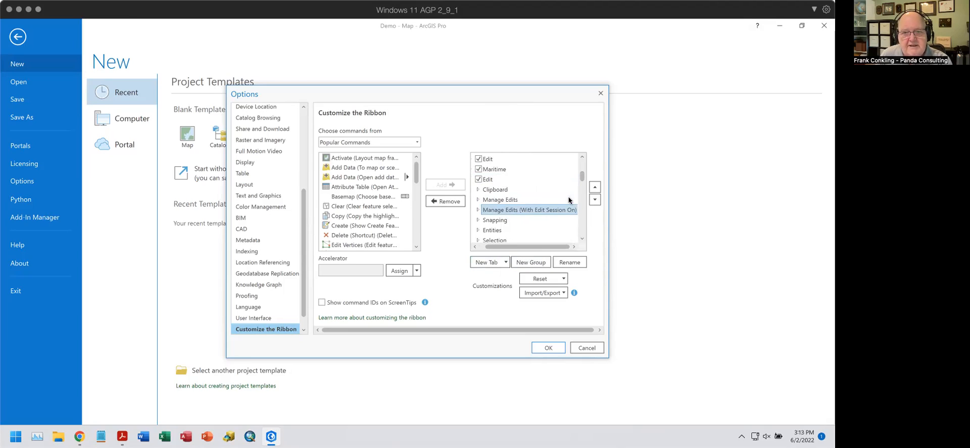
left_click(477, 209)
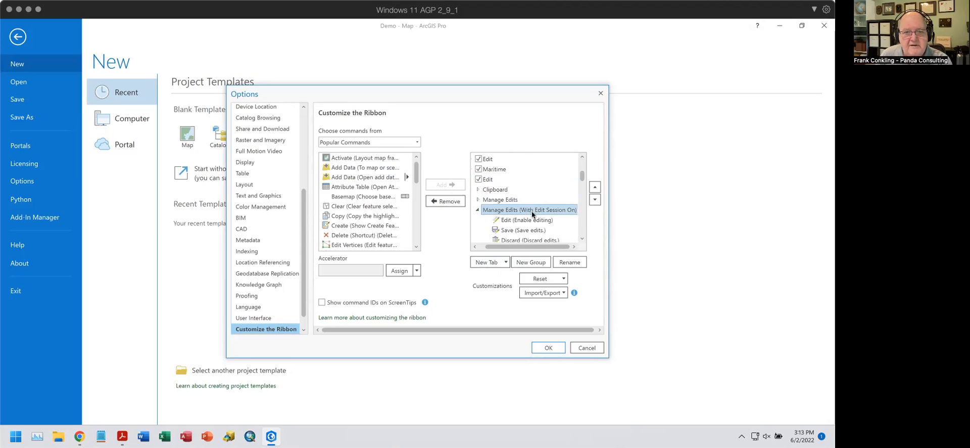
scroll(527, 234, "down", 1)
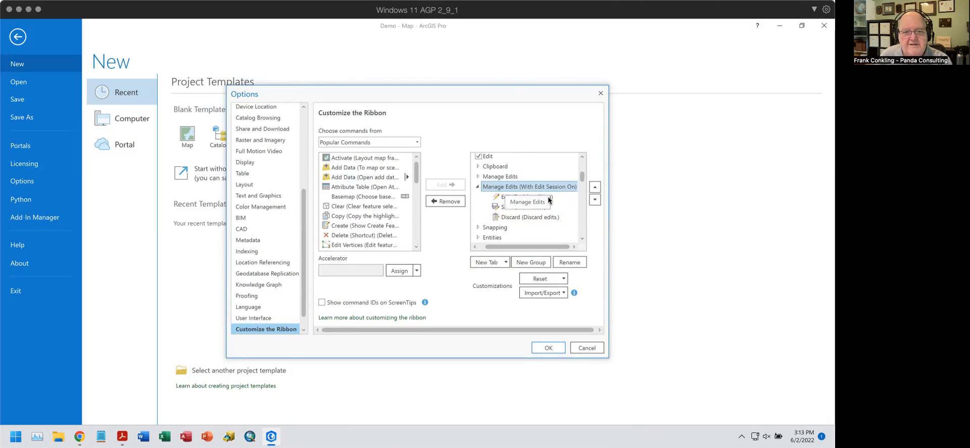
Check the Edit tab's Custom Group and the project Save command inside it
scroll(546, 200, "down", 2)
double_click(514, 200)
left_click(514, 206)
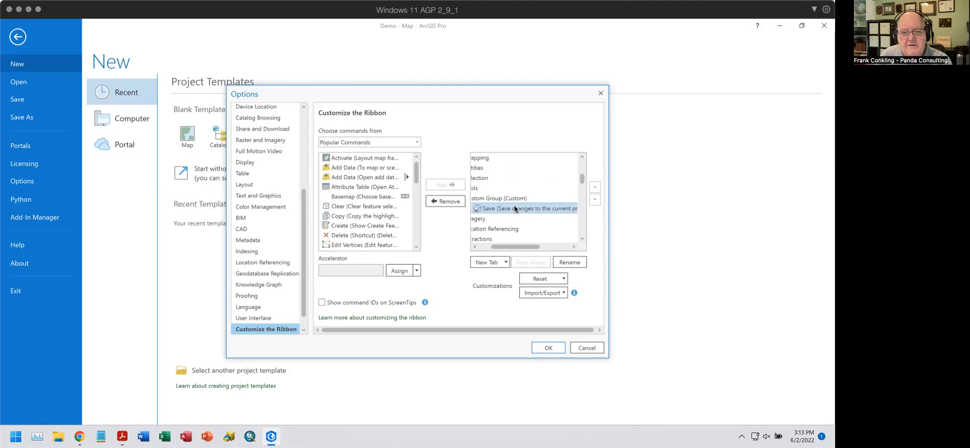
scroll(517, 208, "up", 2)
scroll(517, 212, "down", 1)
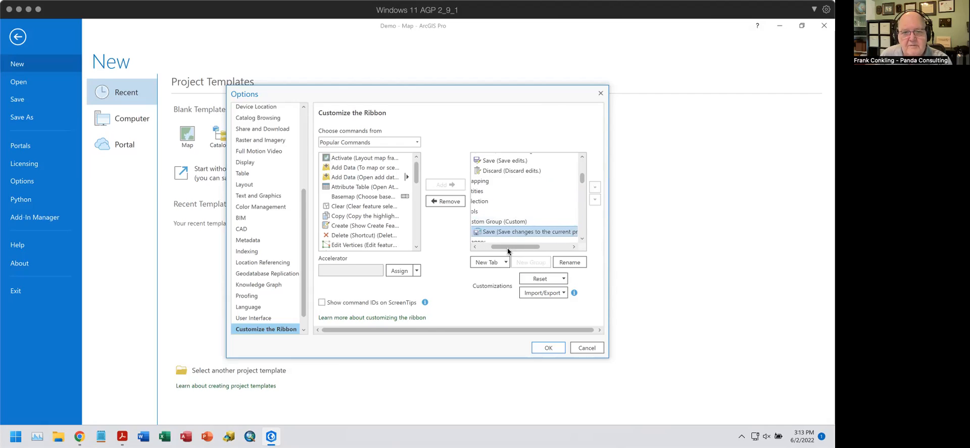
left_click_drag(508, 246, 504, 246)
left_click(502, 222)
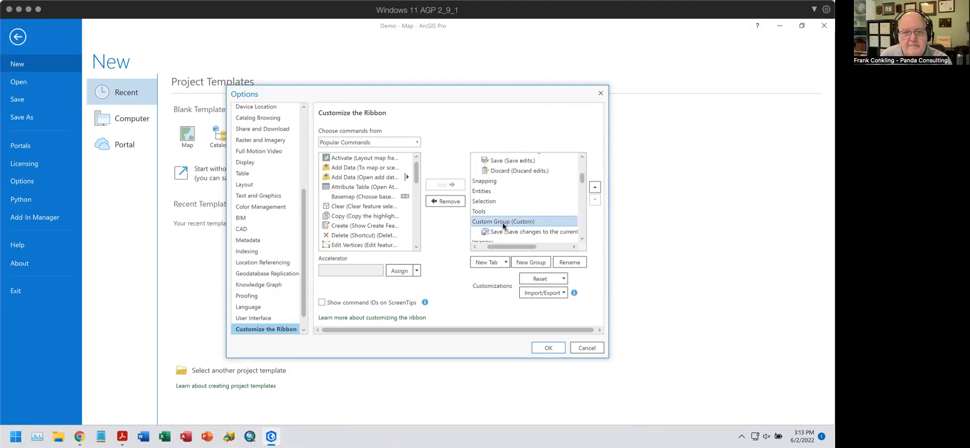
Add a new custom group to the Edit tab directly after the Manage Edits (With Edit Session On) group
scroll(508, 220, "up", 2)
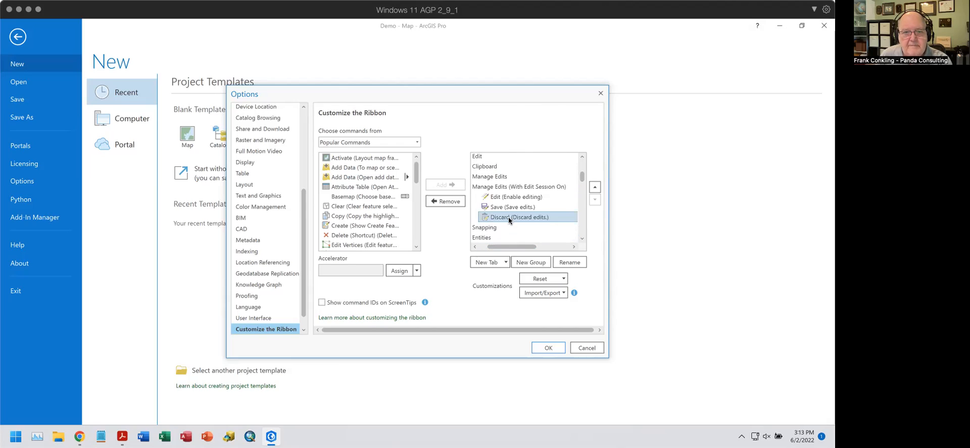
left_click(511, 187)
left_click(532, 262)
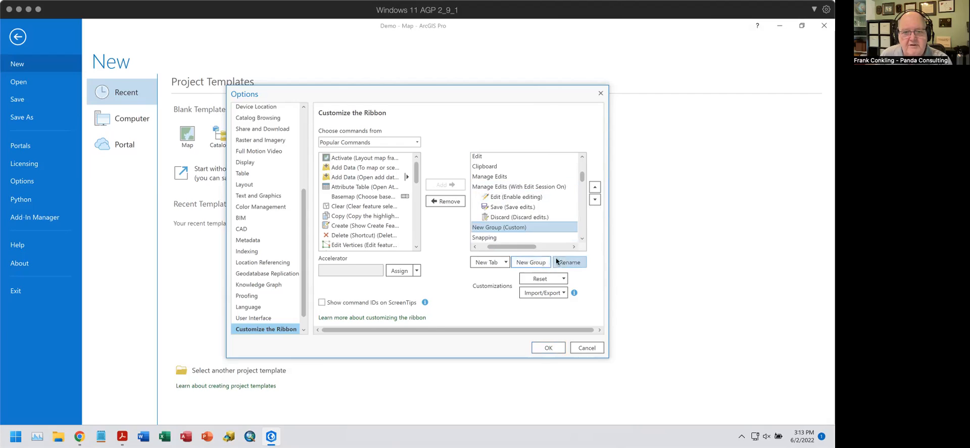
Add the project Save command (Save changes to the current project) to the new custom group, apply it, and return to the Edit tab
scroll(367, 214, "down", 6)
scroll(368, 215, "down", 1)
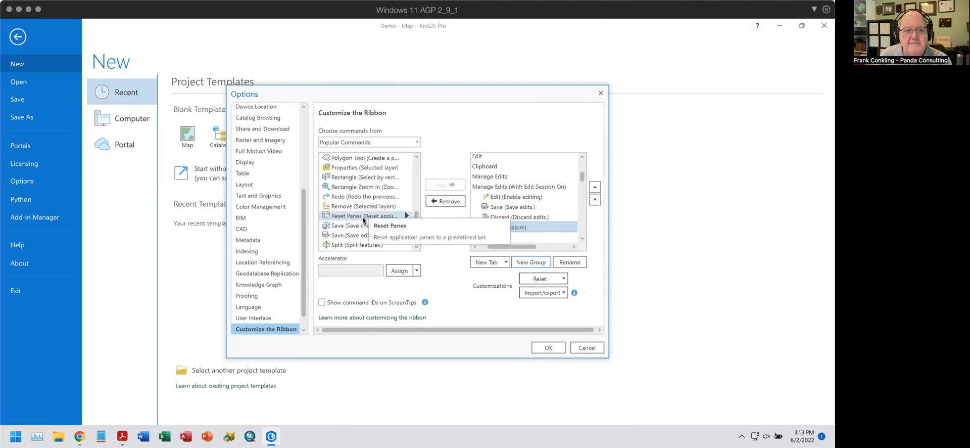
left_click(360, 226)
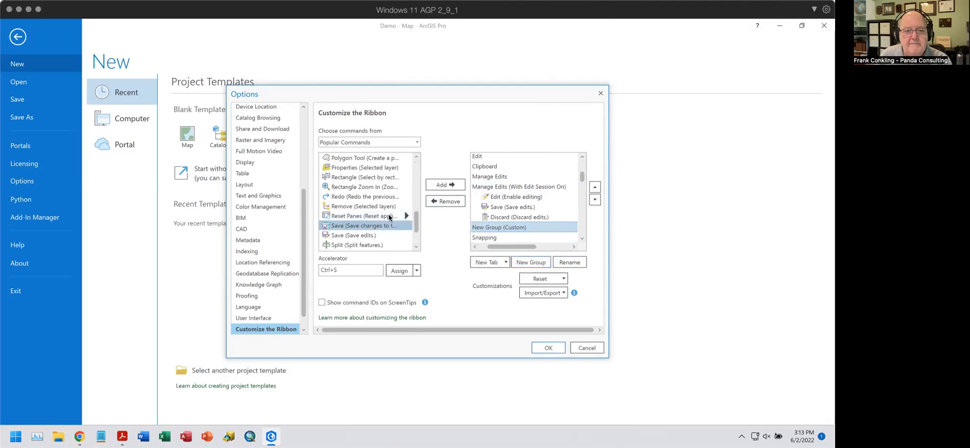
left_click(442, 185)
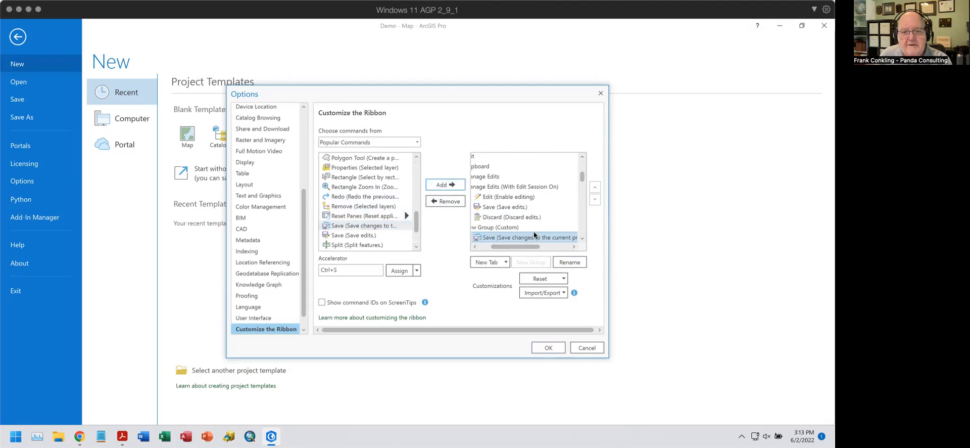
left_click(548, 349)
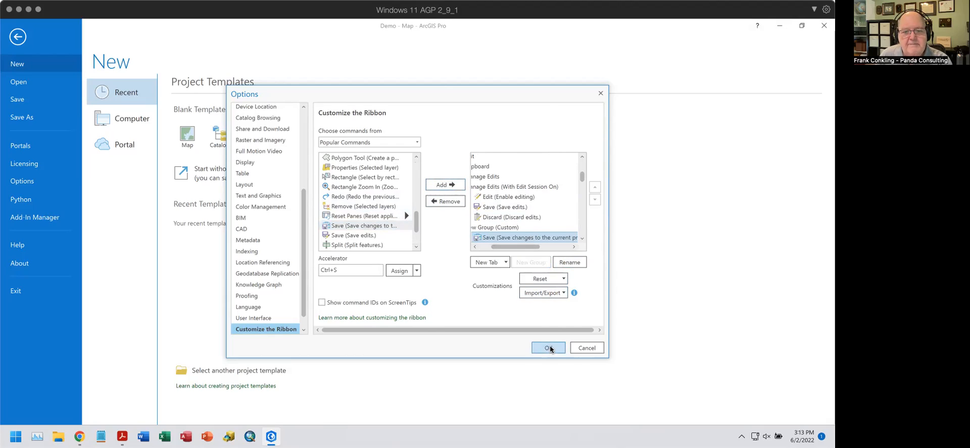
left_click(18, 37)
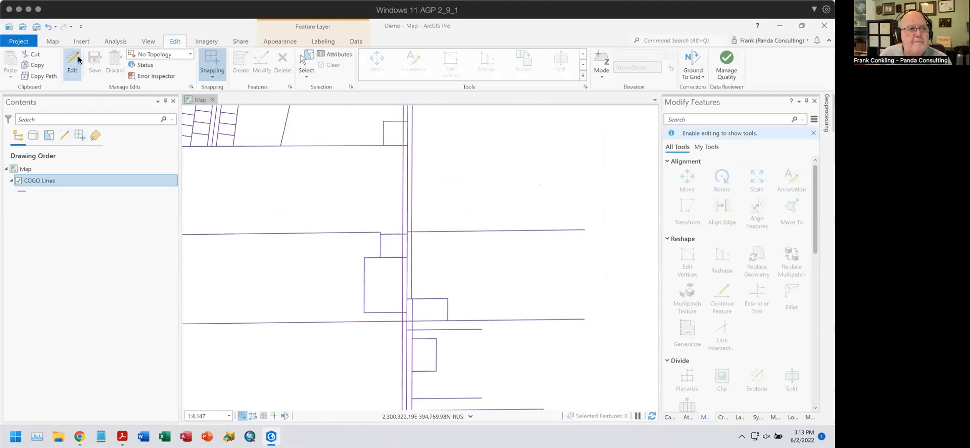
left_click(176, 42)
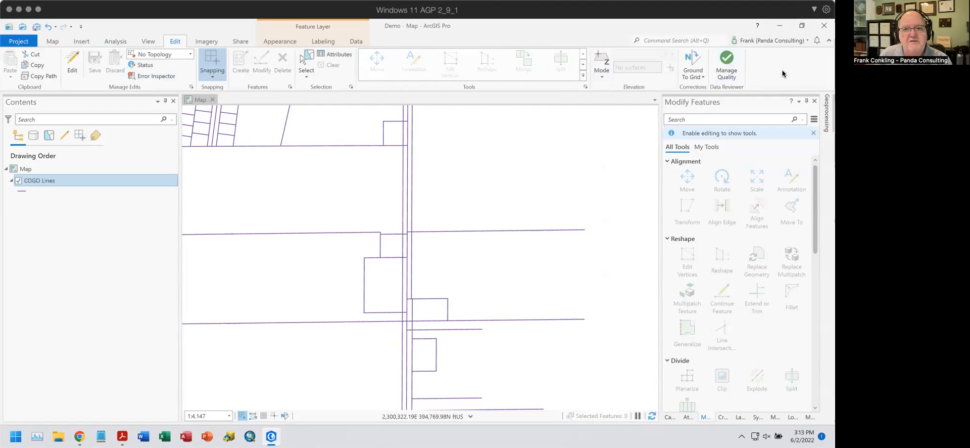
Reopen the Customize the Ribbon options and look through the Popular Commands list
left_click(13, 40)
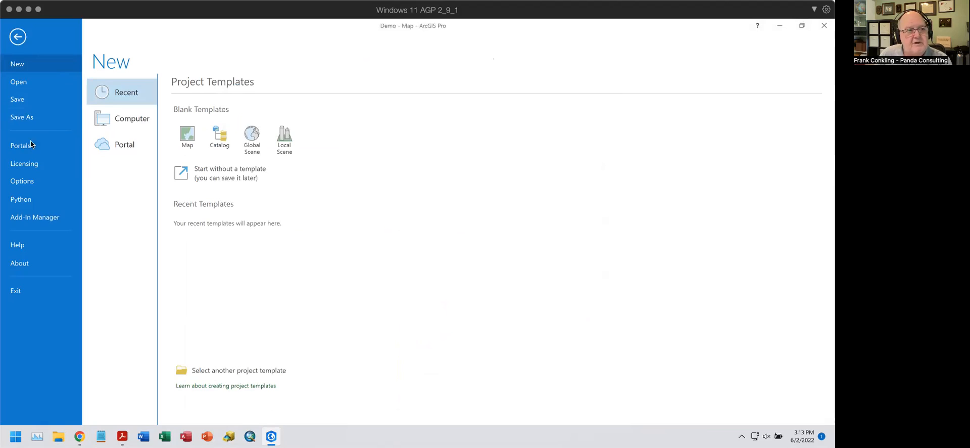
left_click(32, 179)
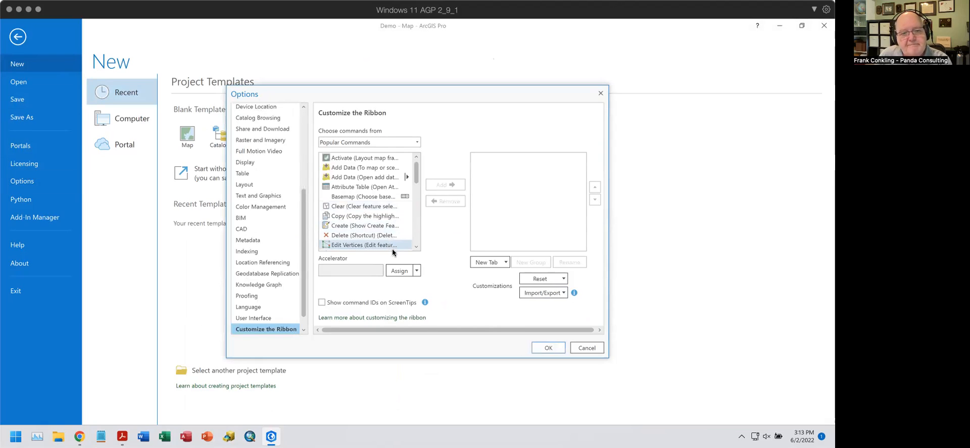
left_click(389, 140)
left_click(389, 140)
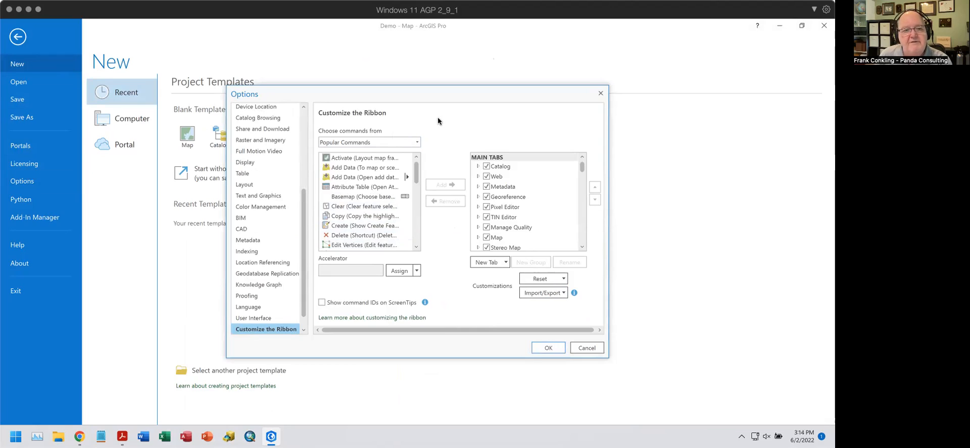
scroll(374, 213, "down", 4)
scroll(374, 212, "down", 4)
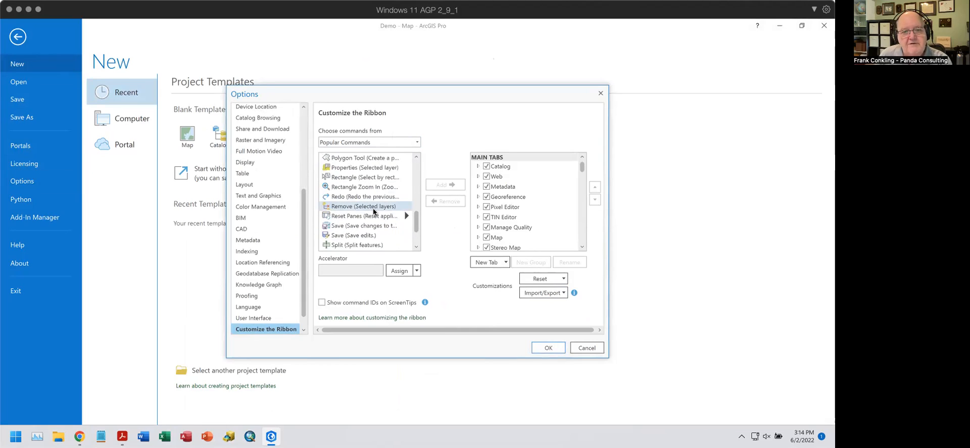
scroll(541, 195, "down", 1)
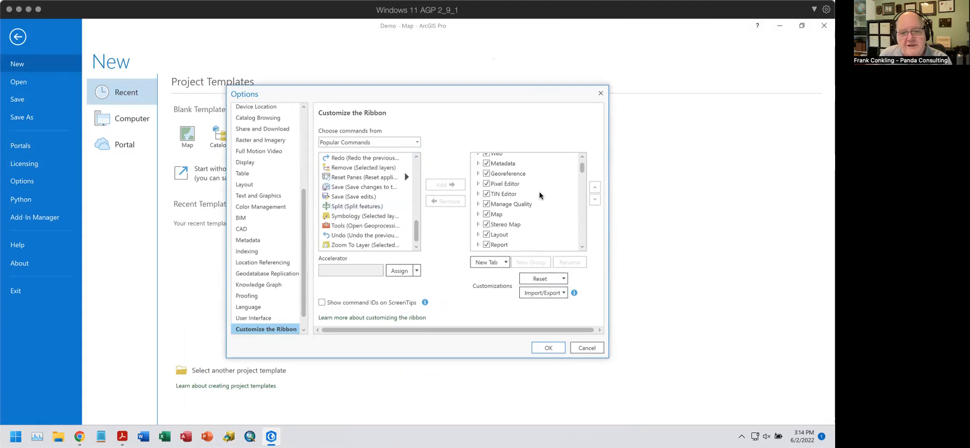
Expand the main Map tab to examine its groups, and close the options without applying anything
left_click(501, 212)
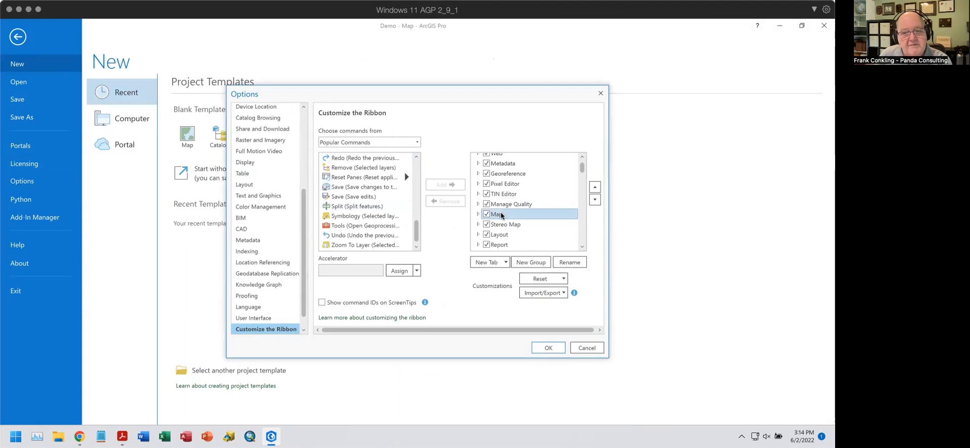
left_click(477, 213)
scroll(542, 195, "down", 3)
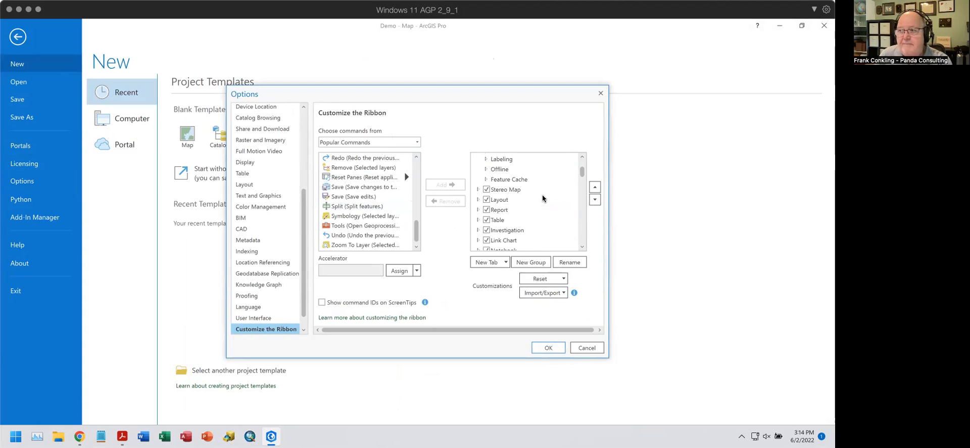
scroll(542, 195, "up", 1)
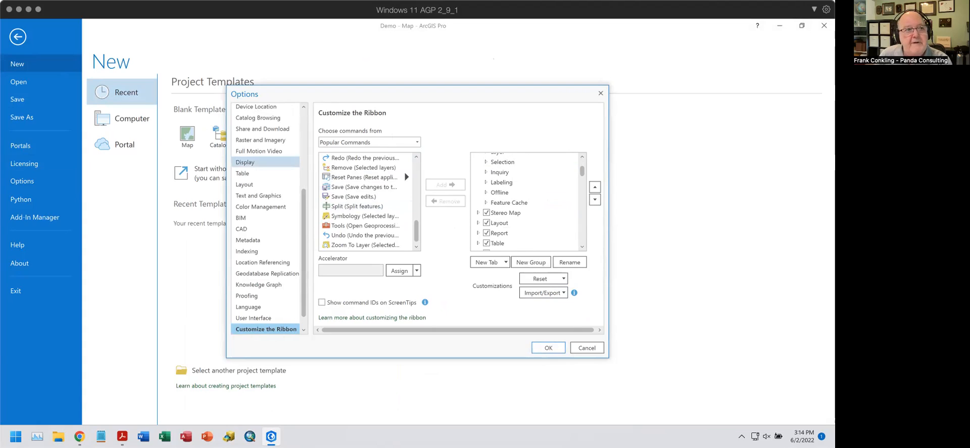
left_click(587, 347)
Return to the map and check the Edit tab of the ribbon for the custom group
left_click(17, 37)
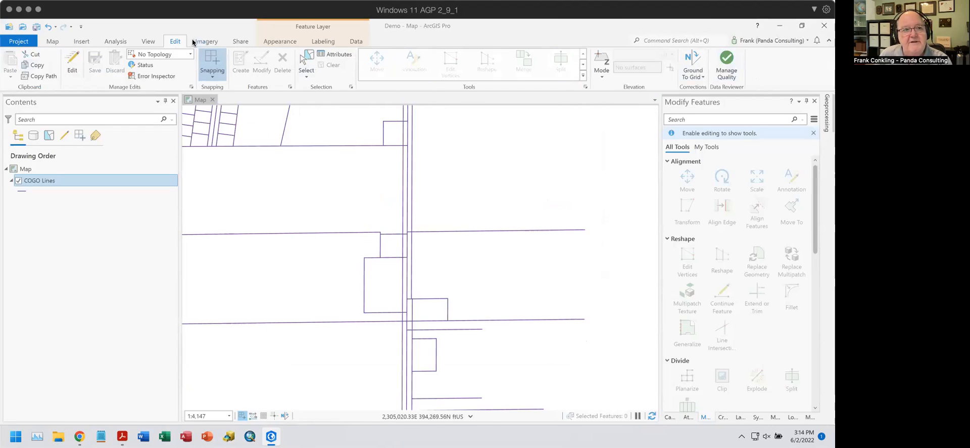
scroll(175, 41, "down", 1)
left_click(175, 41)
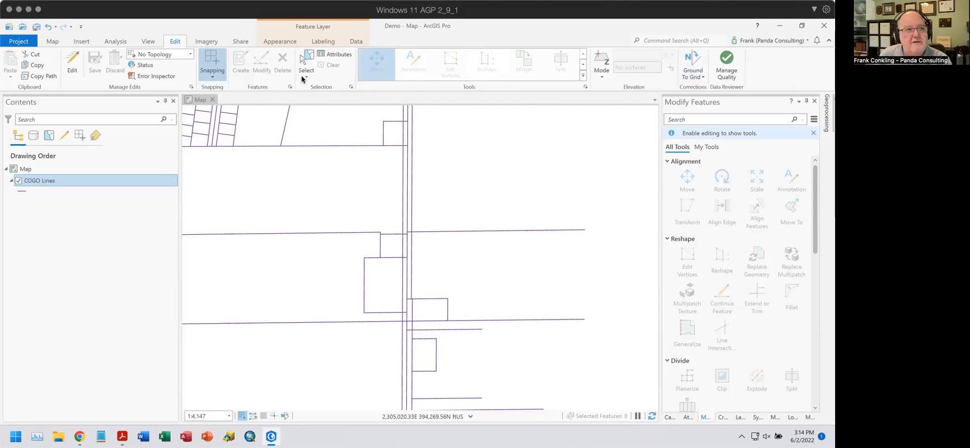
Reopen the Customize the Ribbon options and look through the popular commands and main tabs for the Edit tabs
left_click(18, 41)
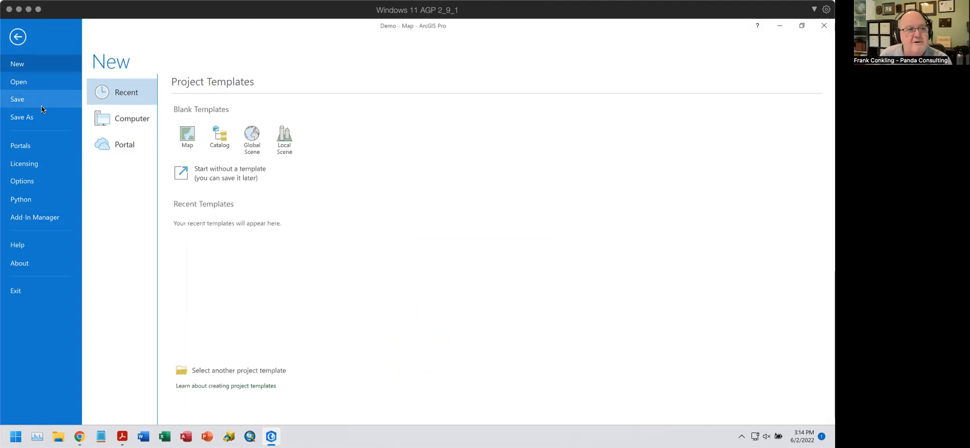
left_click(30, 183)
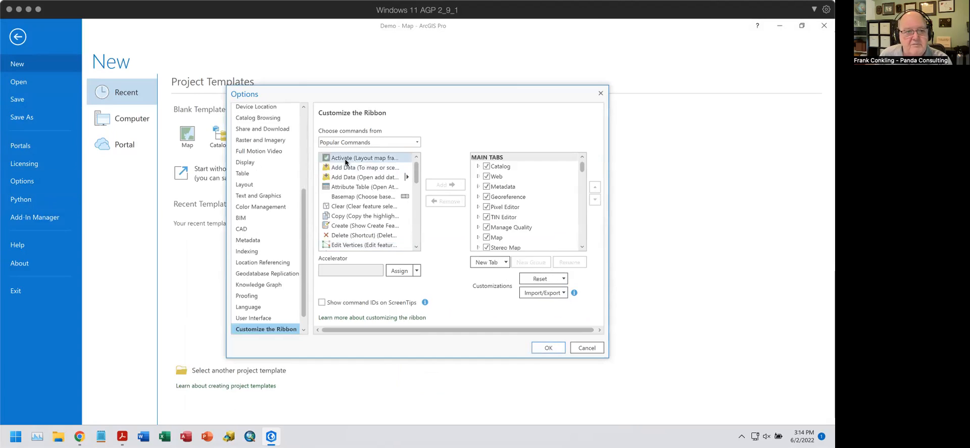
scroll(361, 217, "down", 5)
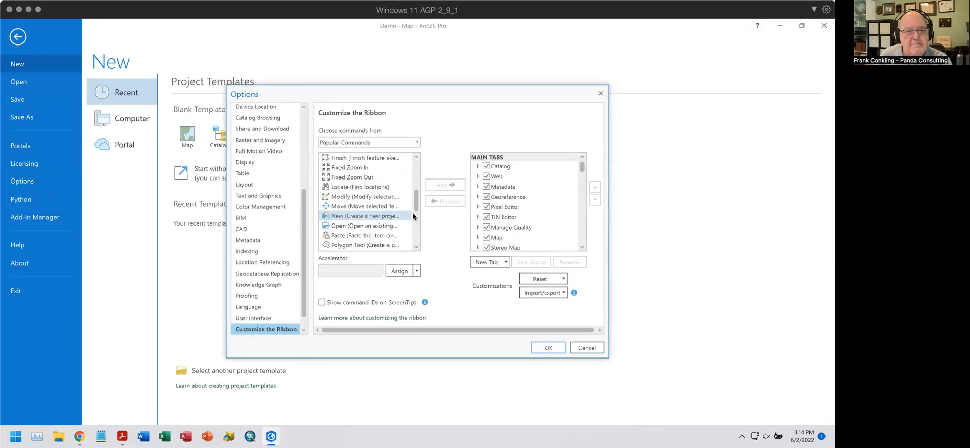
scroll(550, 209, "down", 5)
scroll(550, 209, "up", 5)
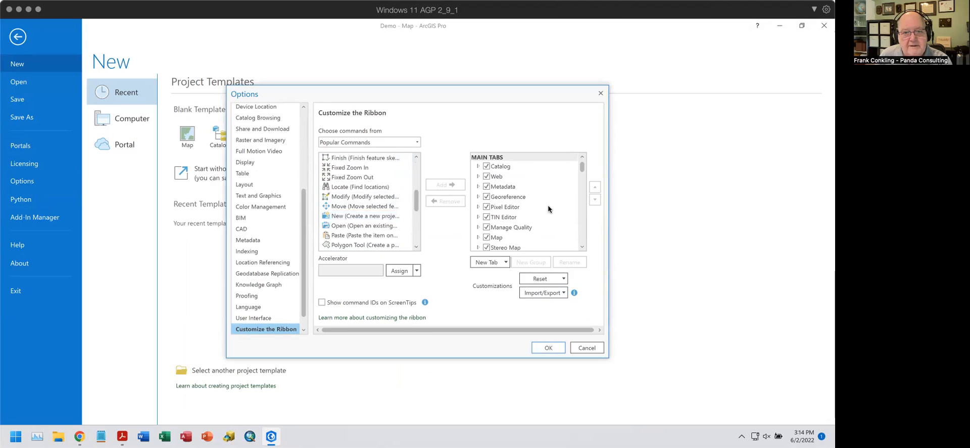
scroll(549, 209, "down", 1)
scroll(550, 207, "down", 3)
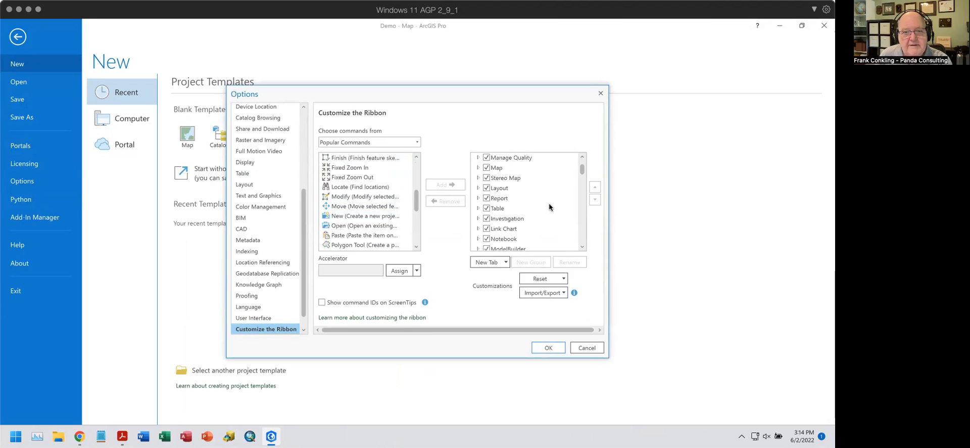
scroll(550, 209, "down", 2)
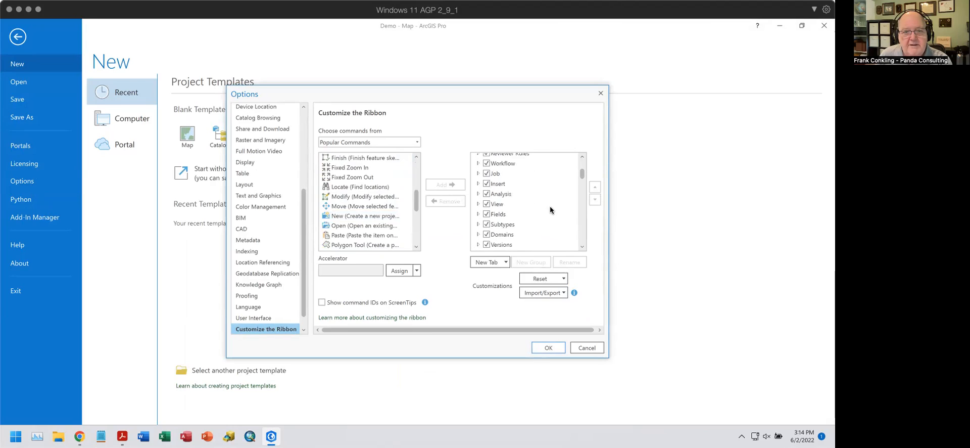
scroll(549, 205, "down", 3)
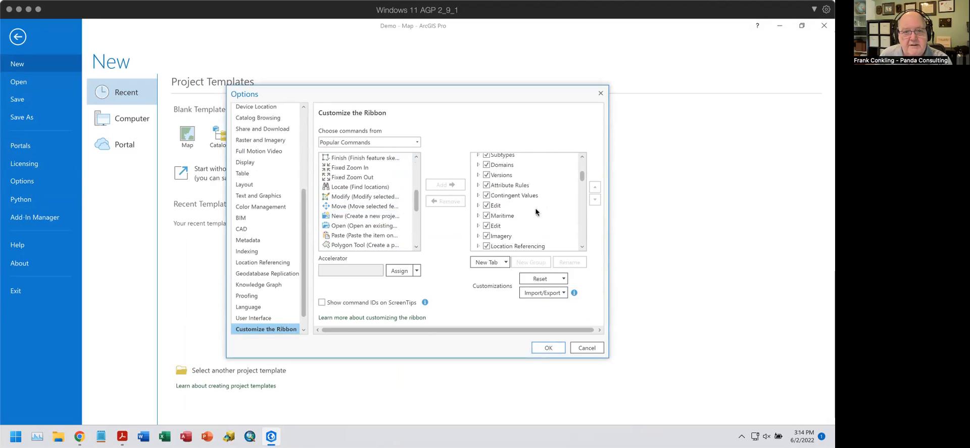
Expand the Edit tab listed above Maritime, check its groups for a custom group, and collapse it again
left_click(479, 206)
scroll(548, 192, "down", 3)
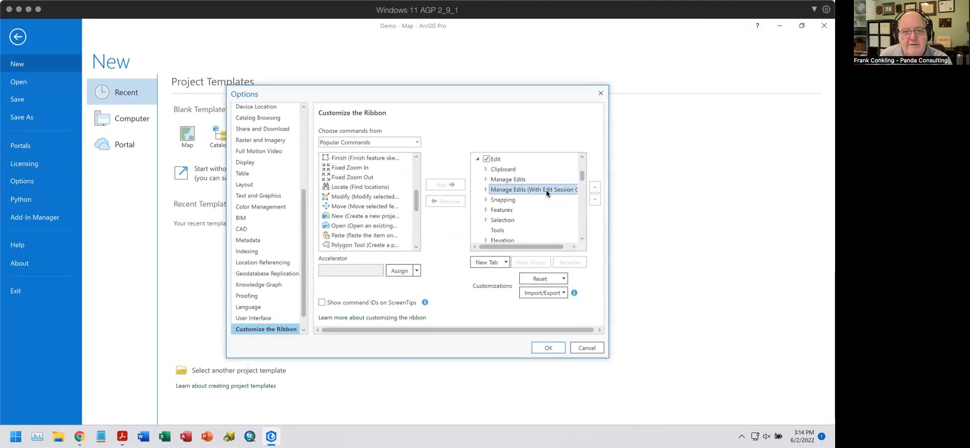
scroll(545, 193, "up", 3)
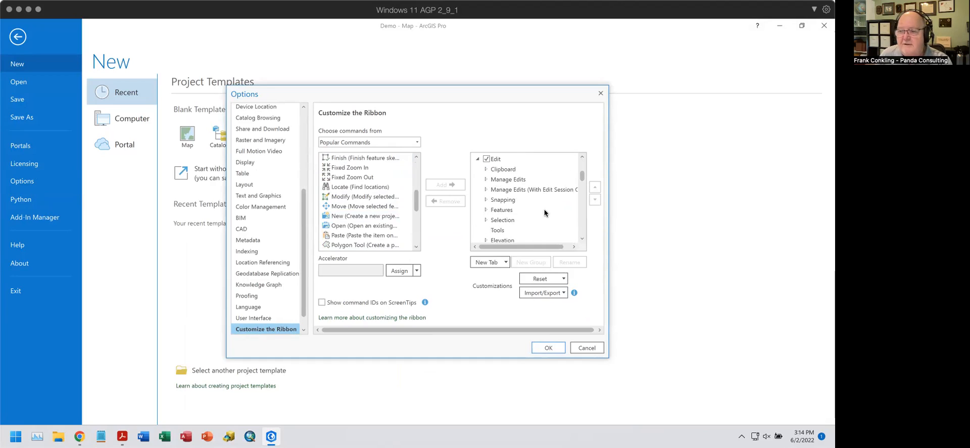
left_click(478, 159)
Look through the rest of the tab list, down to the Workflow tabs, for any further Edit tab
scroll(509, 166, "down", 3)
scroll(509, 165, "down", 3)
scroll(510, 169, "down", 2)
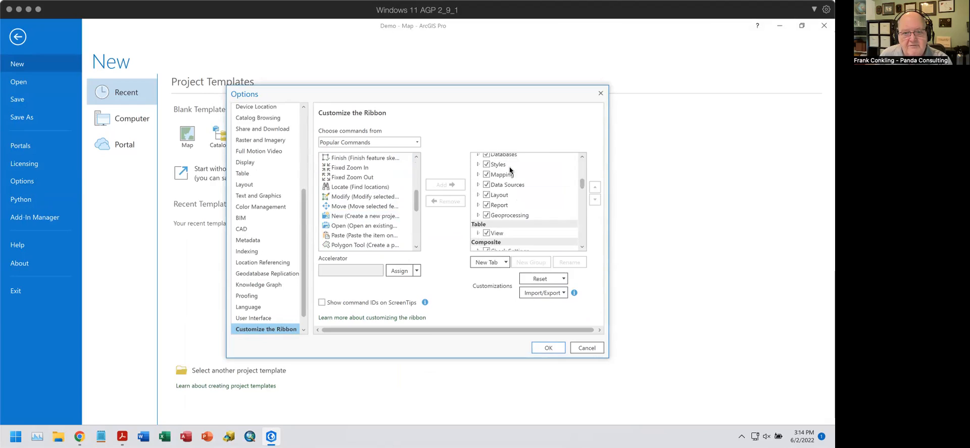
scroll(510, 169, "down", 8)
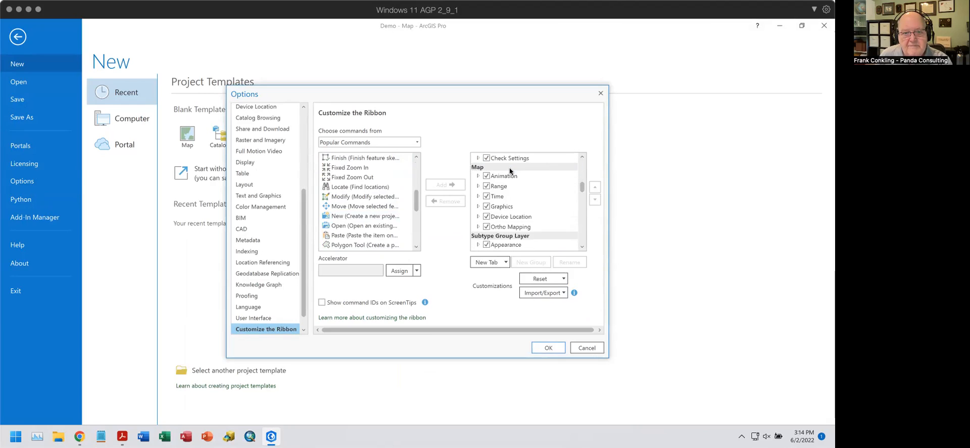
scroll(510, 171, "down", 3)
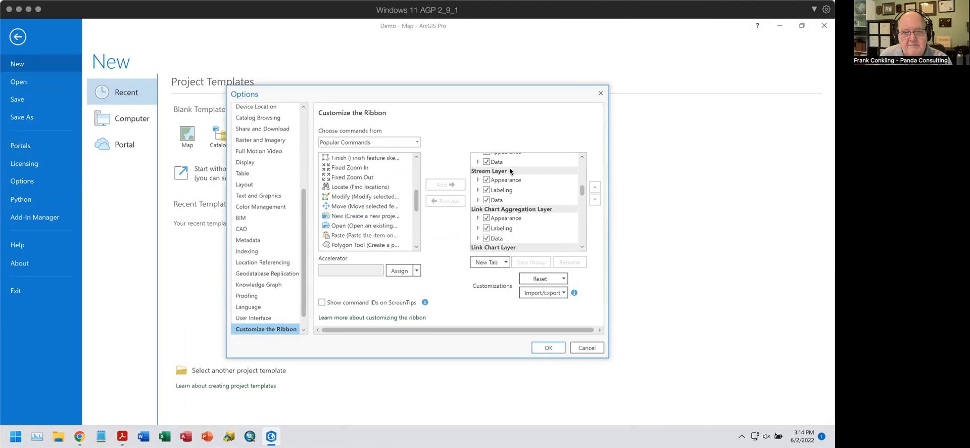
scroll(509, 168, "down", 4)
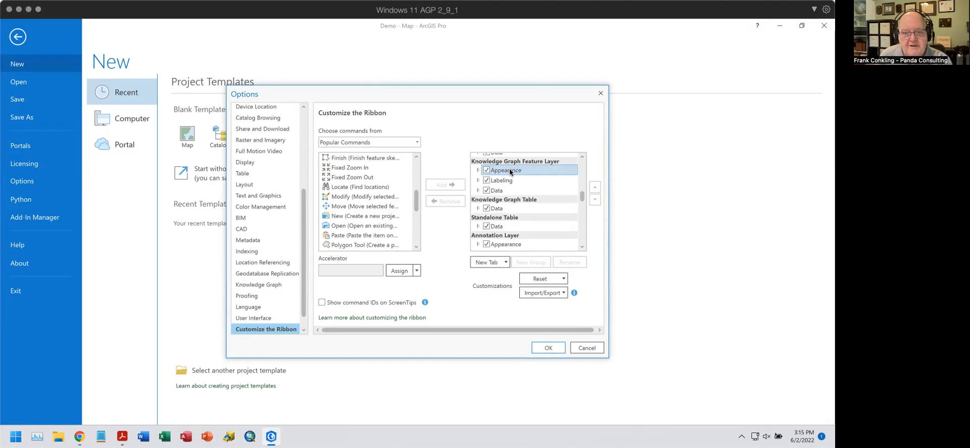
scroll(509, 168, "down", 5)
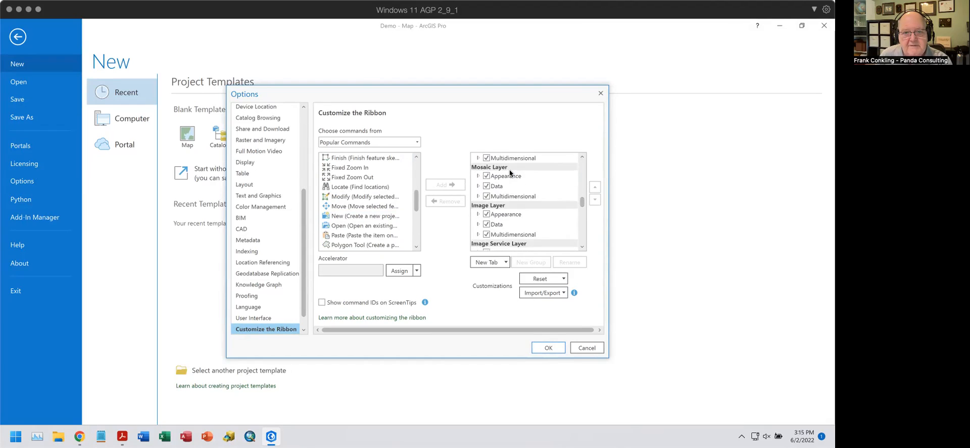
scroll(509, 169, "down", 5)
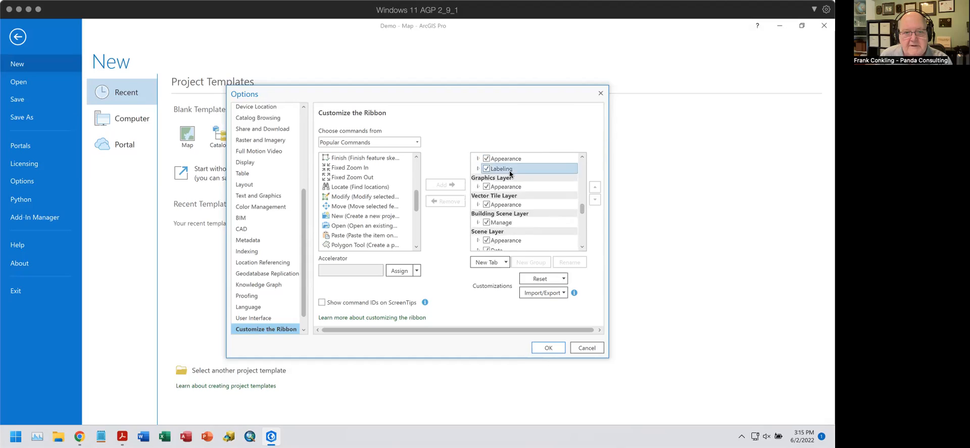
scroll(509, 171, "down", 5)
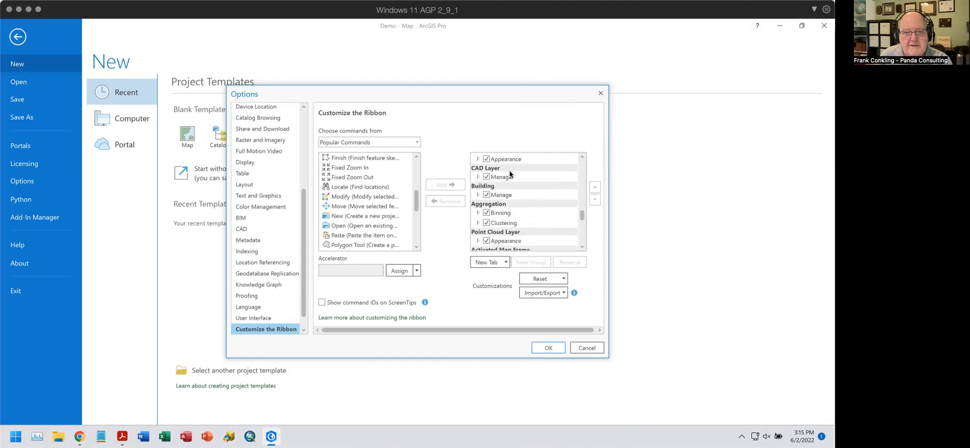
scroll(510, 173, "down", 5)
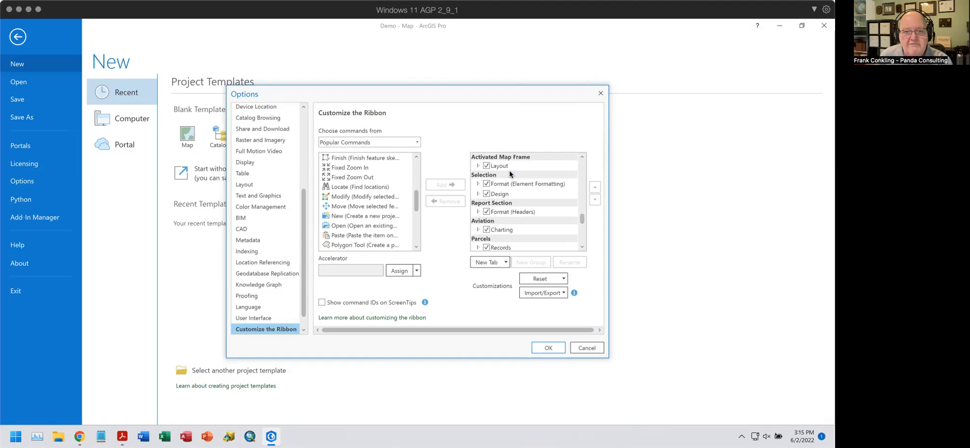
scroll(510, 174, "down", 5)
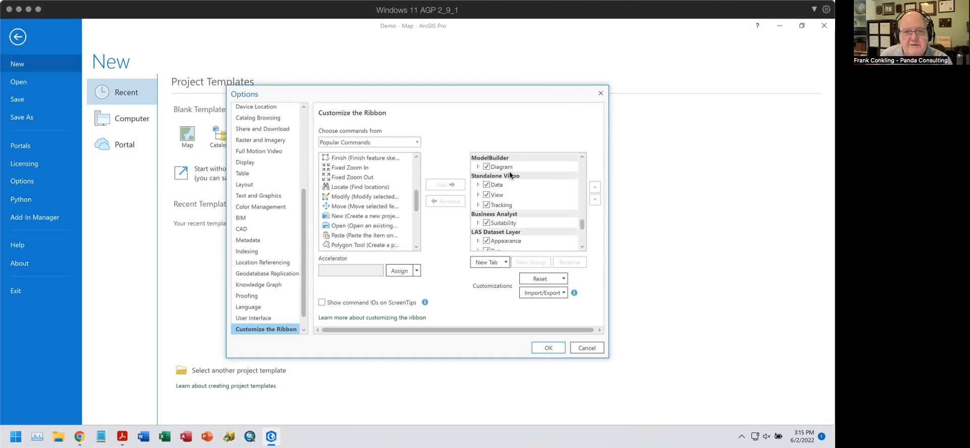
scroll(510, 174, "down", 5)
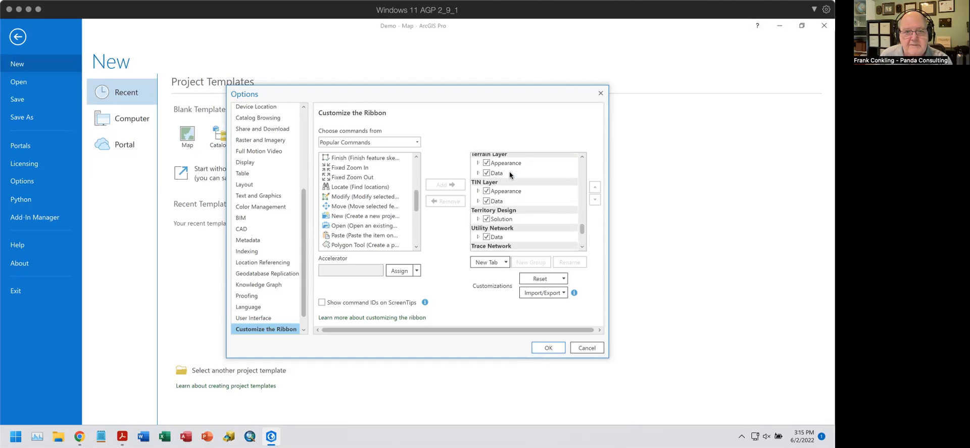
scroll(510, 172, "down", 5)
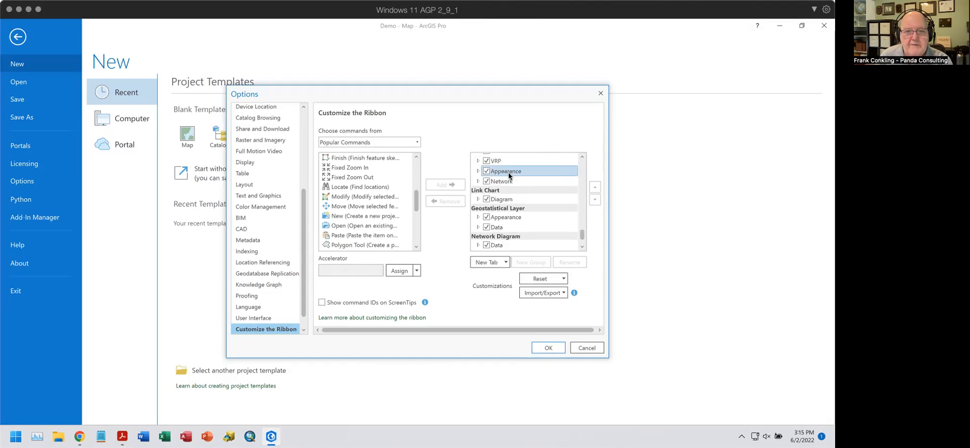
scroll(509, 171, "down", 3)
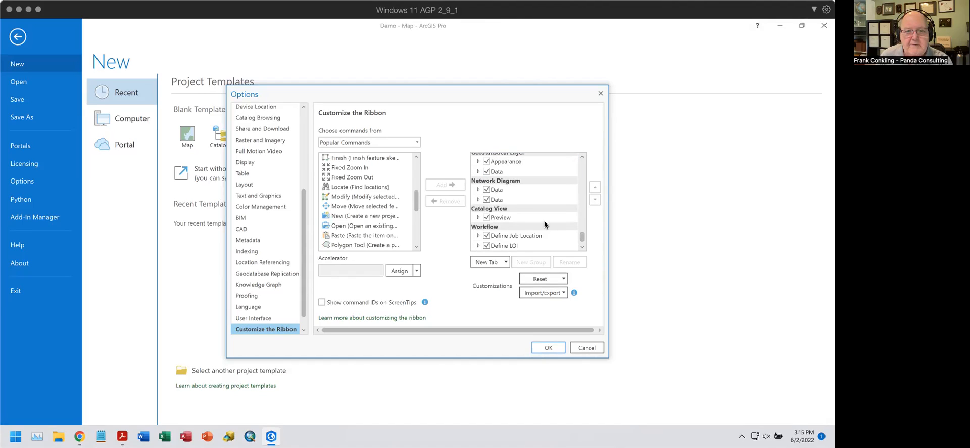
Return to the main tabs, locate the two Edit tabs around Maritime, and briefly expand and collapse the first one
left_click_drag(583, 234, 585, 158)
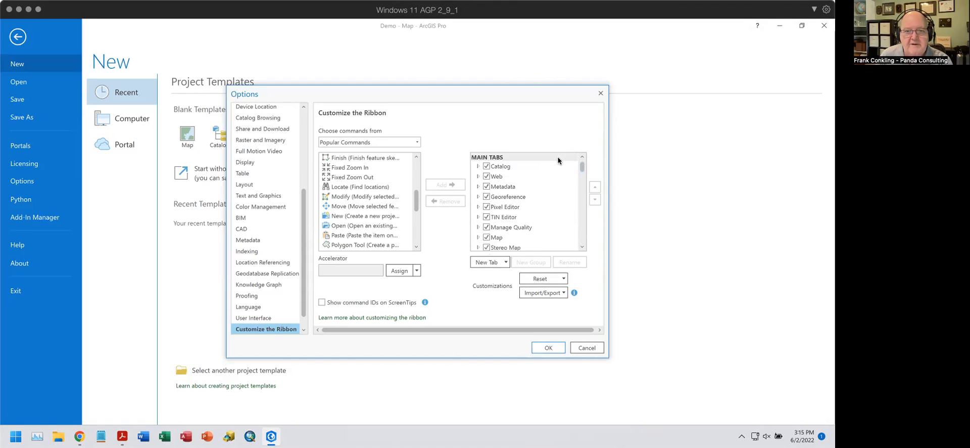
scroll(554, 198, "down", 3)
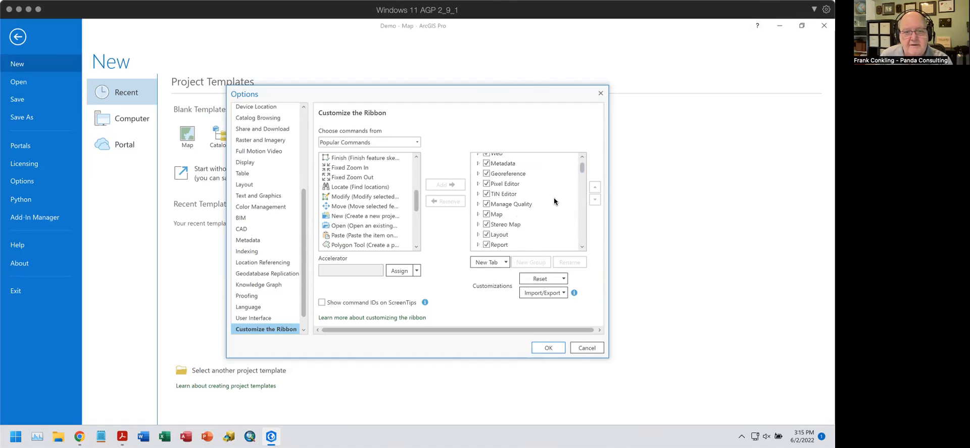
scroll(554, 198, "down", 2)
scroll(555, 199, "down", 2)
scroll(555, 198, "down", 3)
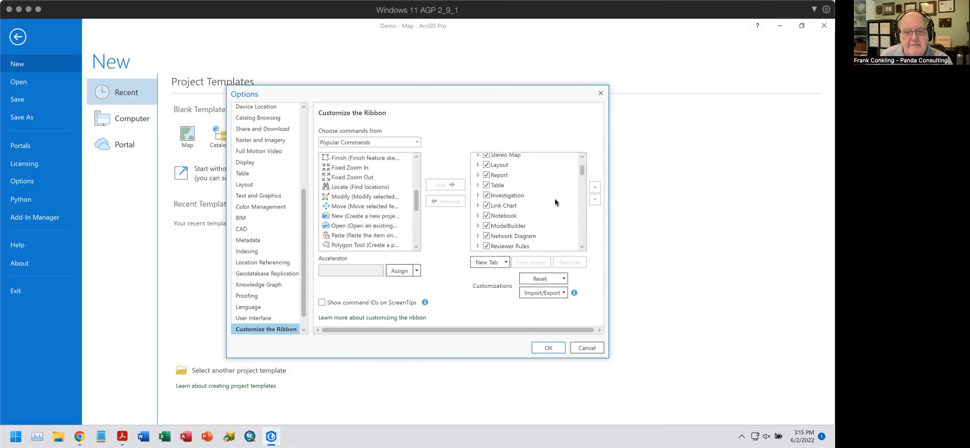
scroll(555, 199, "down", 4)
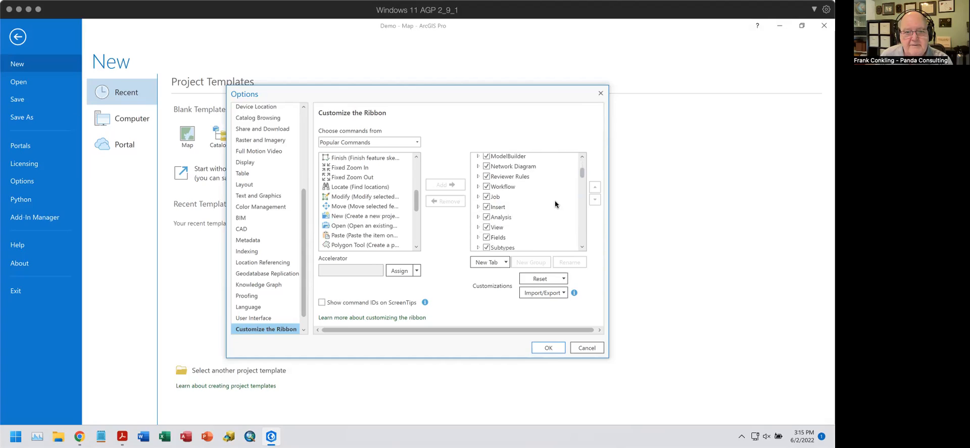
scroll(554, 204, "down", 1)
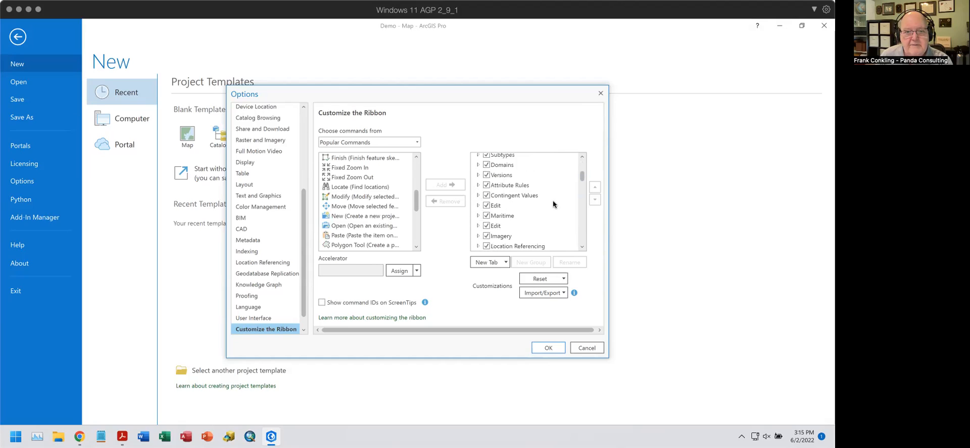
left_click(477, 205)
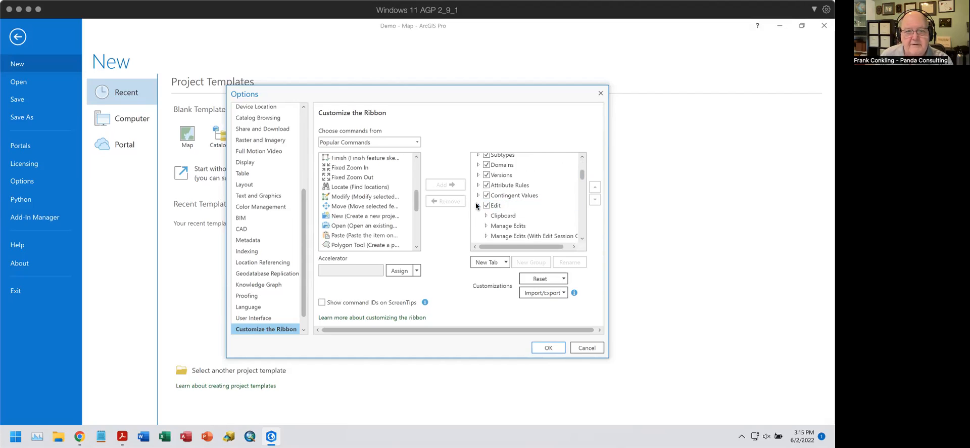
left_click(477, 206)
Expand the Edit tab listed below Maritime and open its Custom Group to check which command it holds
left_click(478, 226)
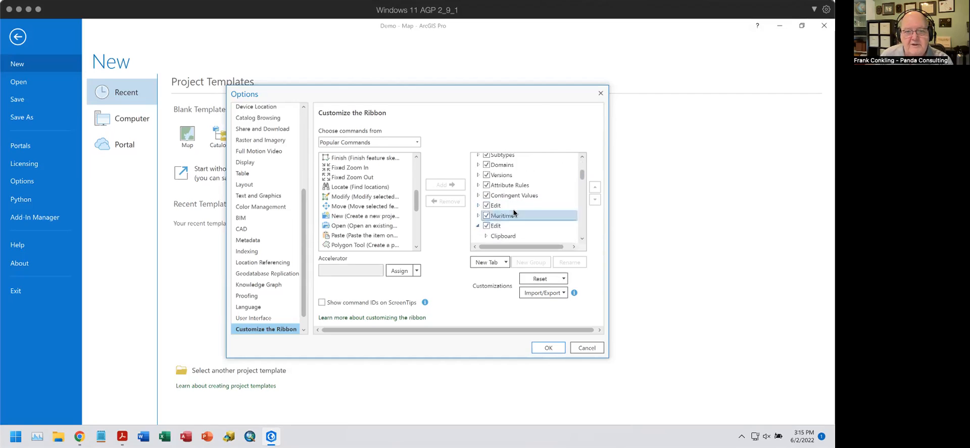
scroll(516, 212, "down", 1)
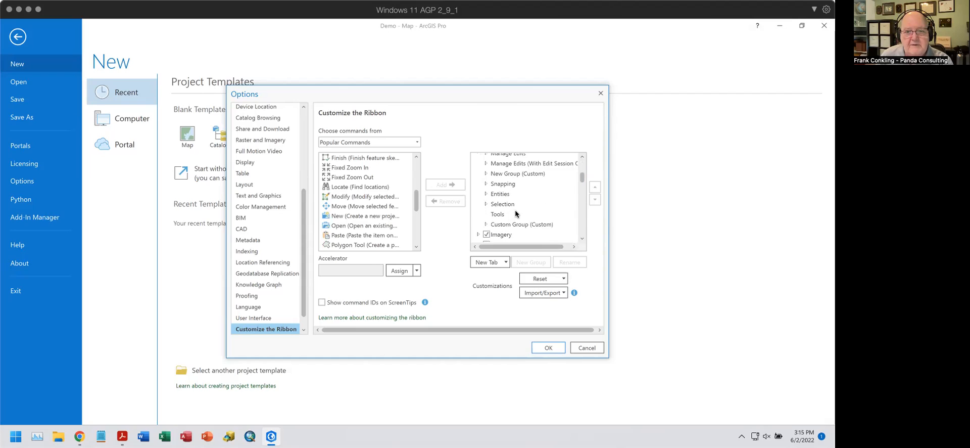
left_click(520, 223)
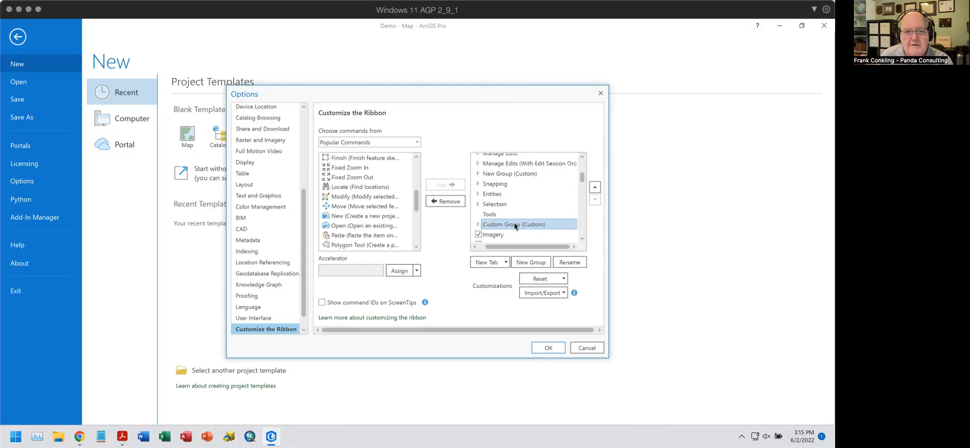
left_click(478, 224)
scroll(544, 198, "down", 1)
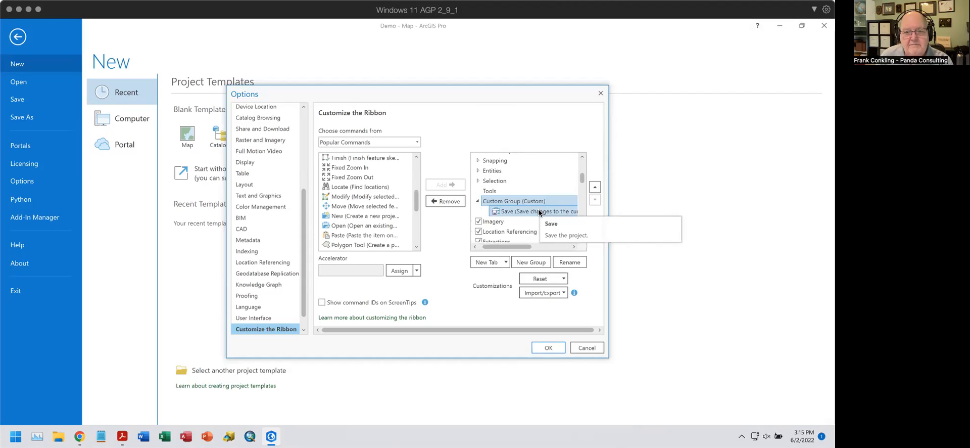
Add a new custom group at the end of the Edit tab listed above Maritime, apply the options, and return to the map
scroll(540, 211, "up", 3)
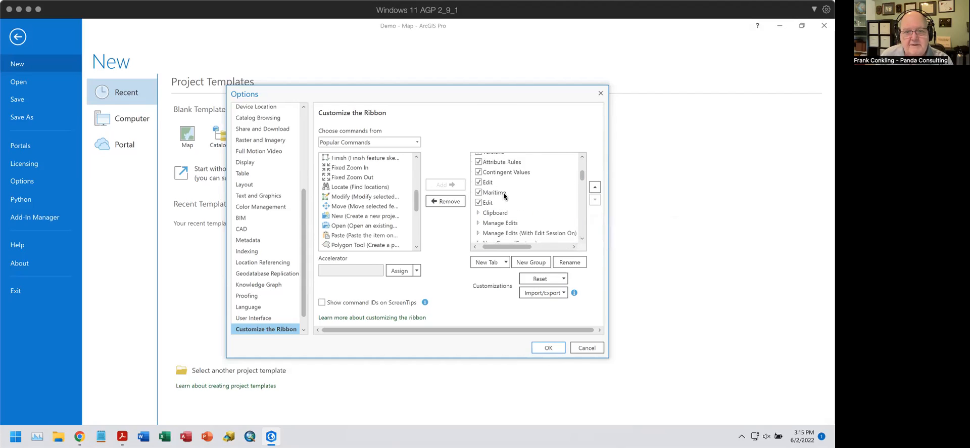
left_click(493, 182)
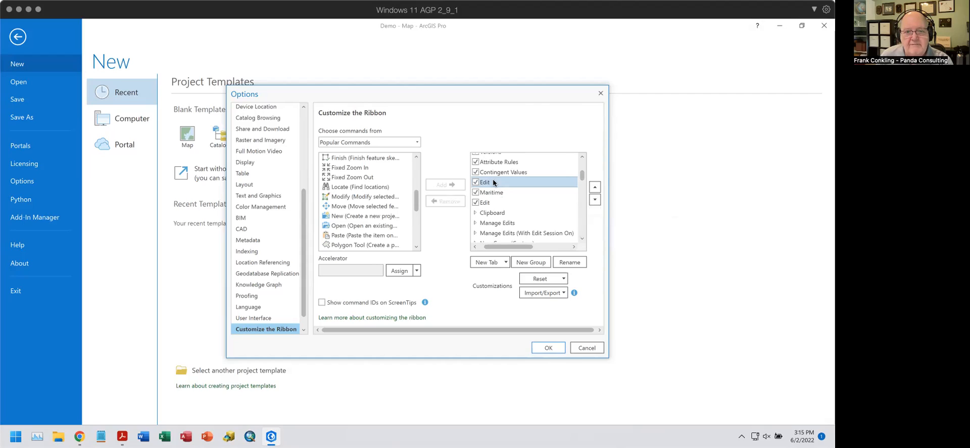
left_click_drag(509, 246, 480, 247)
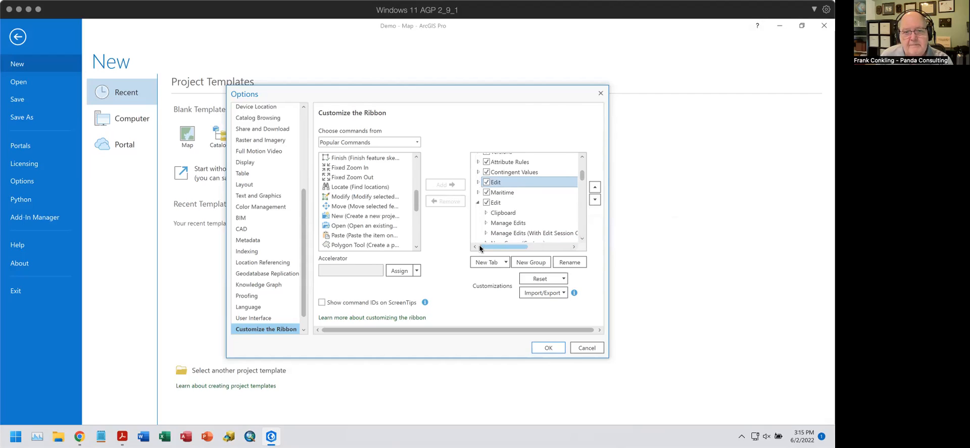
left_click(478, 182)
scroll(521, 182, "down", 1)
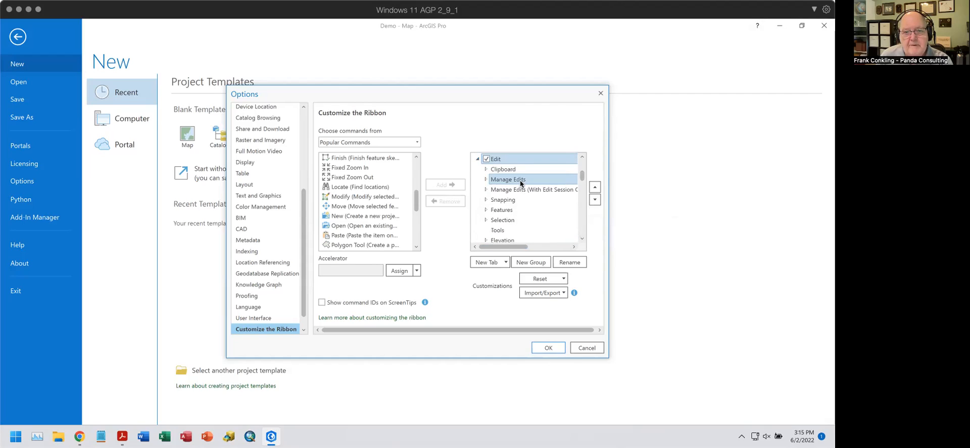
left_click(513, 188)
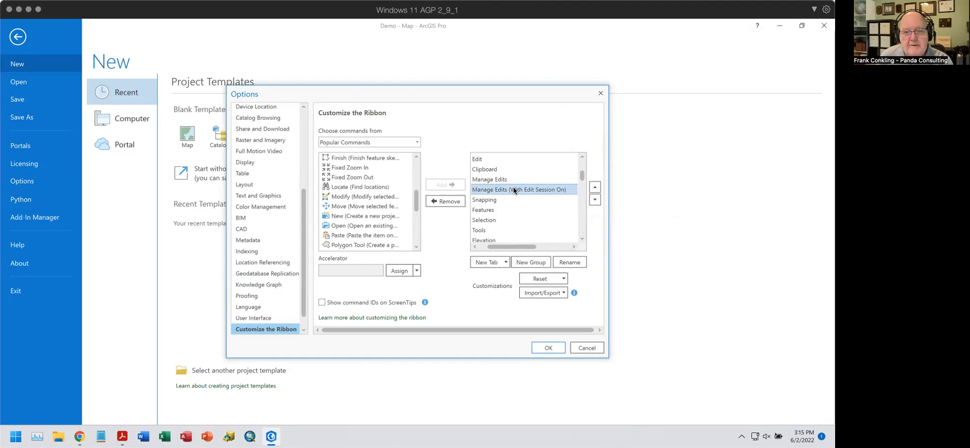
left_click_drag(514, 245, 506, 246)
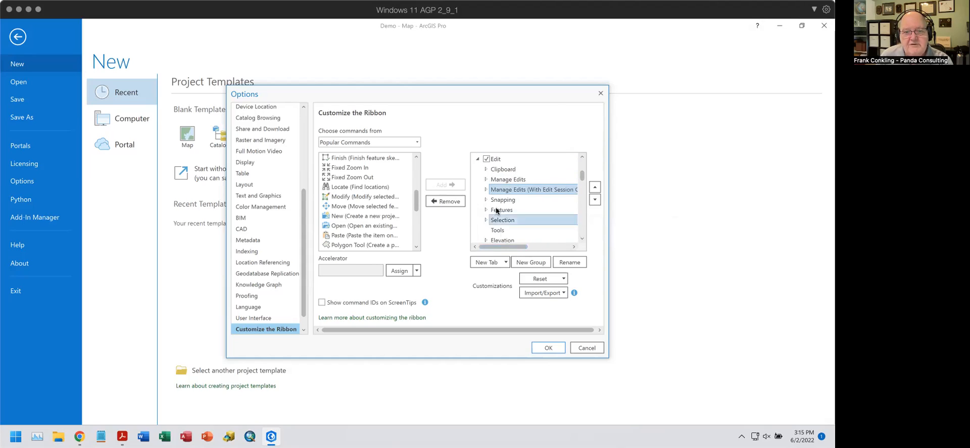
scroll(546, 193, "down", 2)
scroll(541, 196, "up", 2)
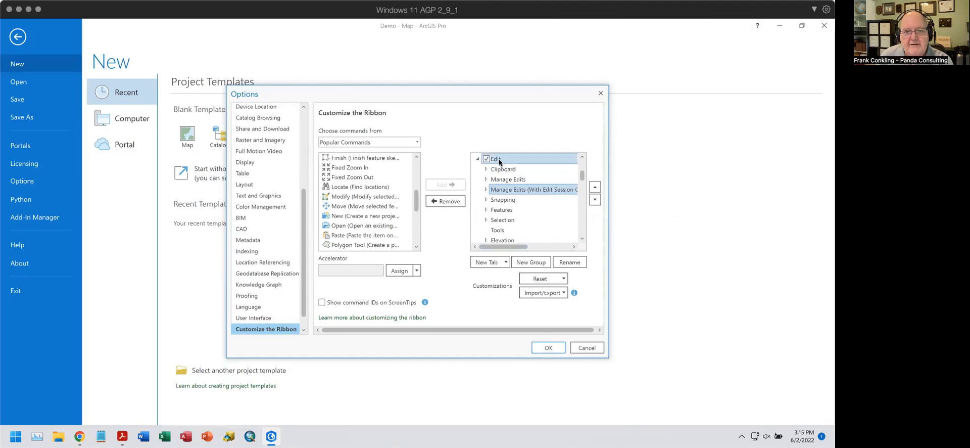
left_click(530, 262)
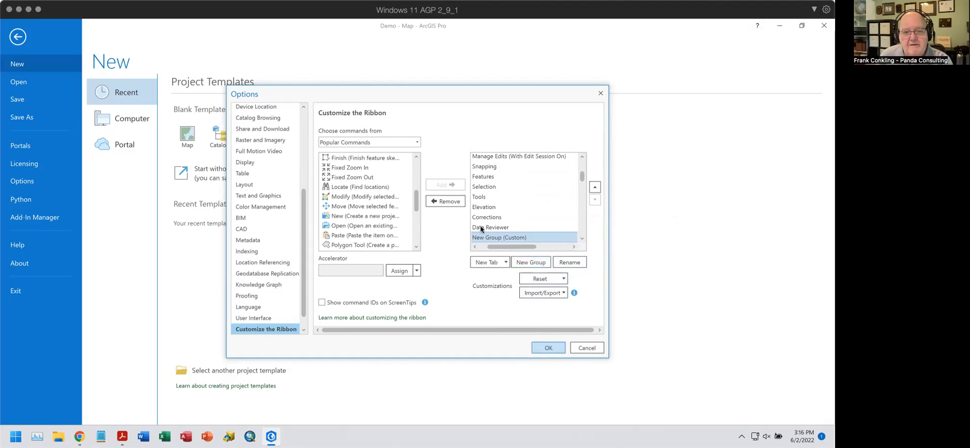
key("Return")
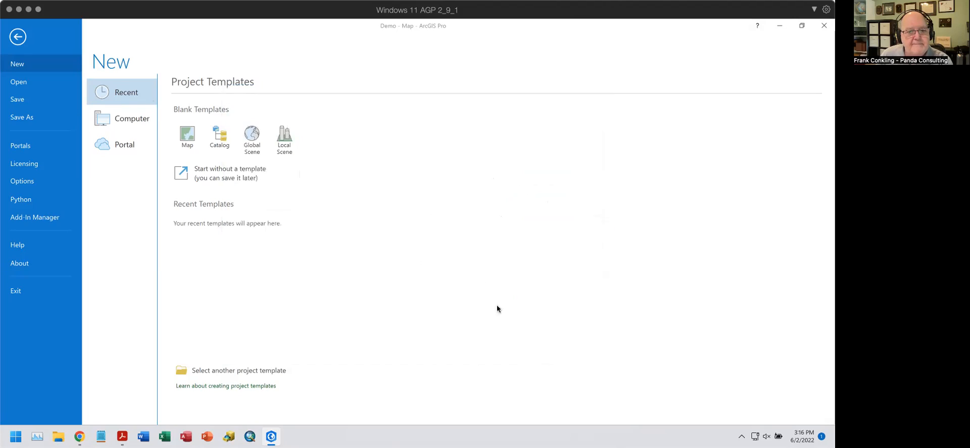
left_click(16, 39)
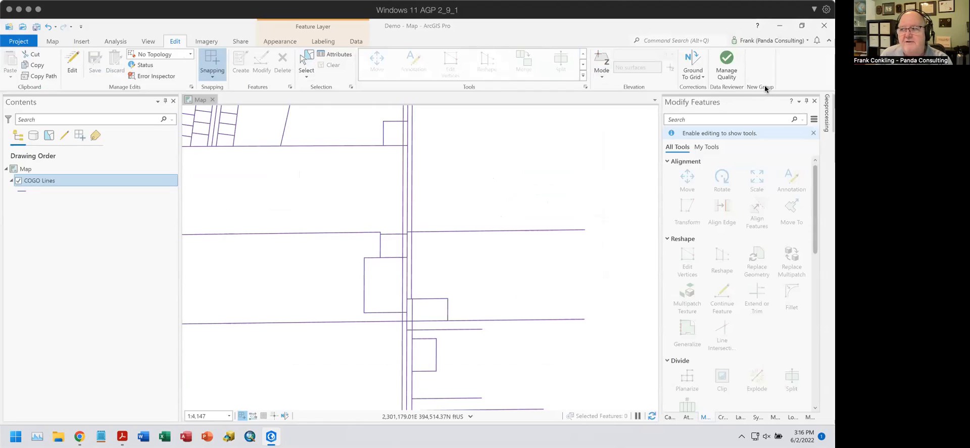
Reopen the ribbon customization options and select the project Save command among the popular commands
left_click(19, 41)
left_click(26, 181)
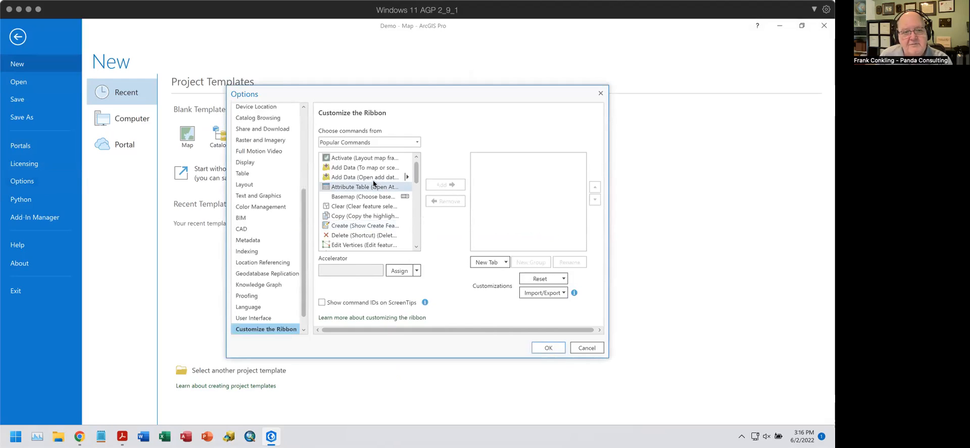
scroll(370, 182, "down", 10)
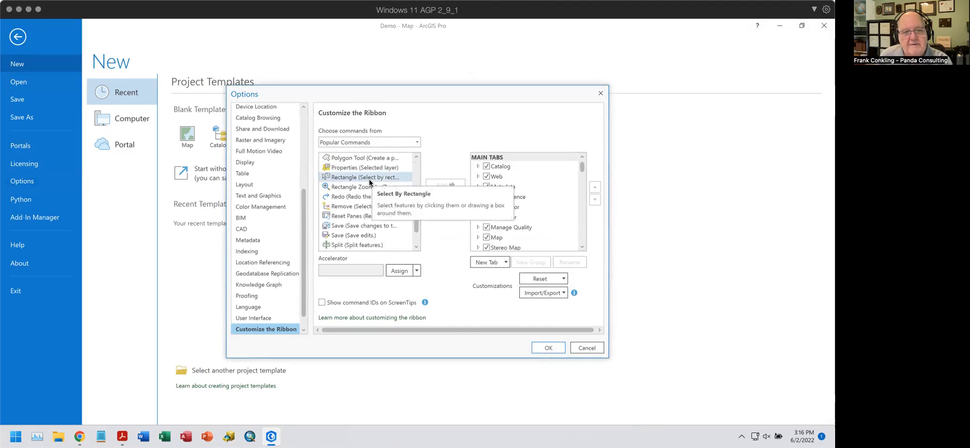
left_click(354, 225)
Rename the new custom group on the Edit tab listed above Maritime to "Workshop Group"
scroll(529, 202, "down", 2)
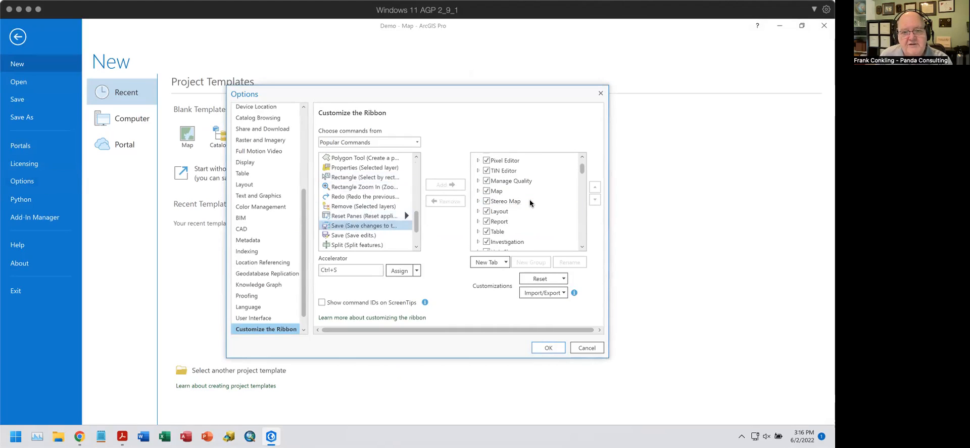
scroll(529, 200, "down", 3)
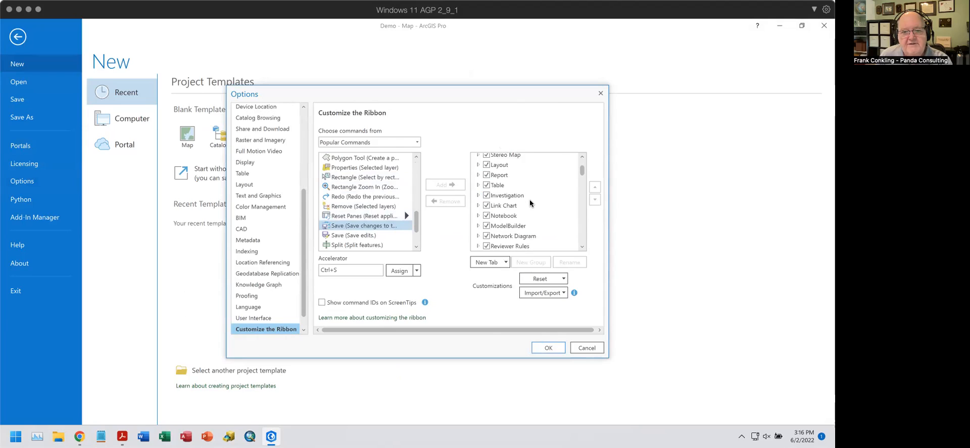
scroll(530, 202, "down", 5)
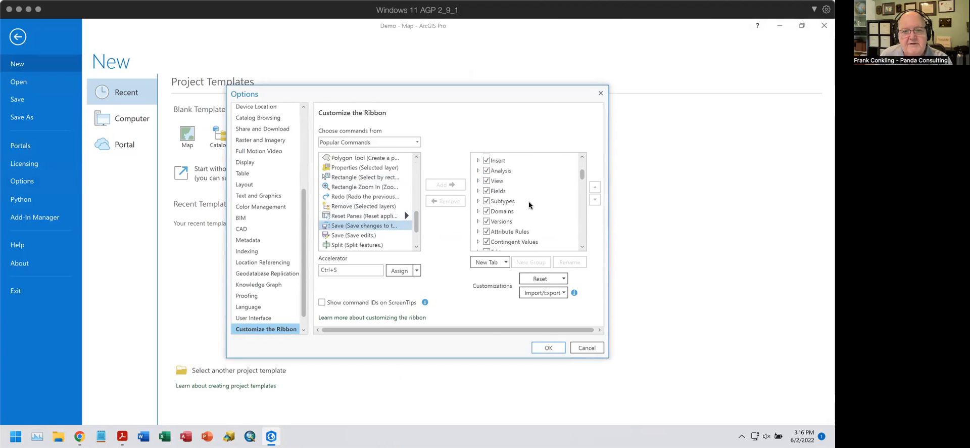
scroll(529, 204, "down", 1)
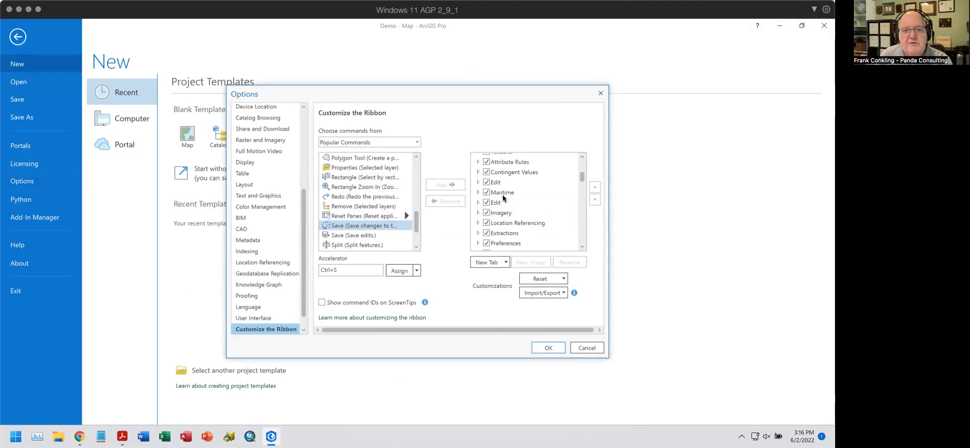
left_click(478, 182)
scroll(529, 180, "down", 4)
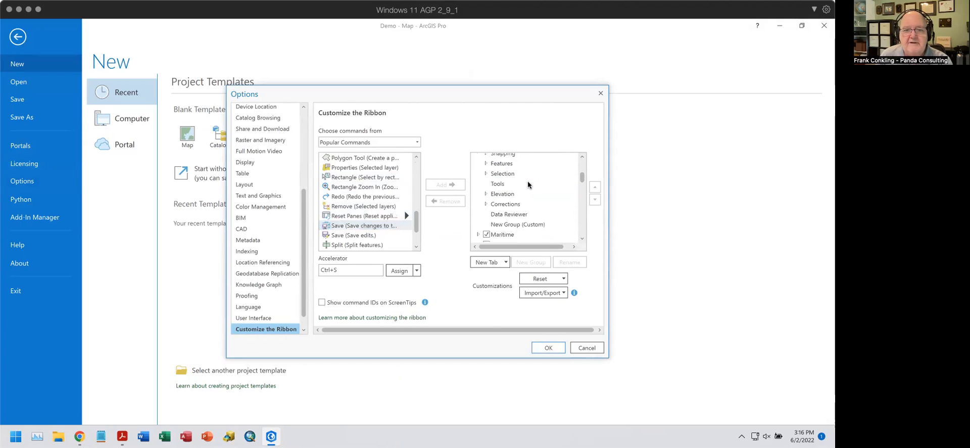
left_click(510, 202)
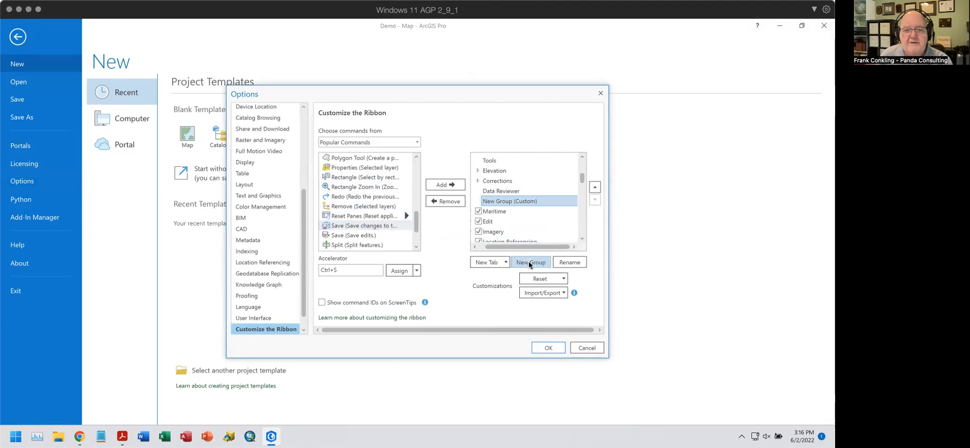
left_click(569, 262)
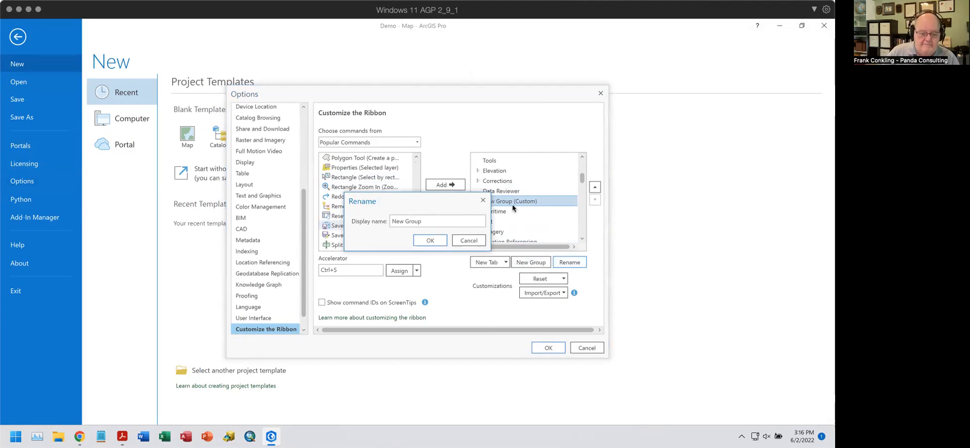
left_click_drag(429, 220, 365, 221)
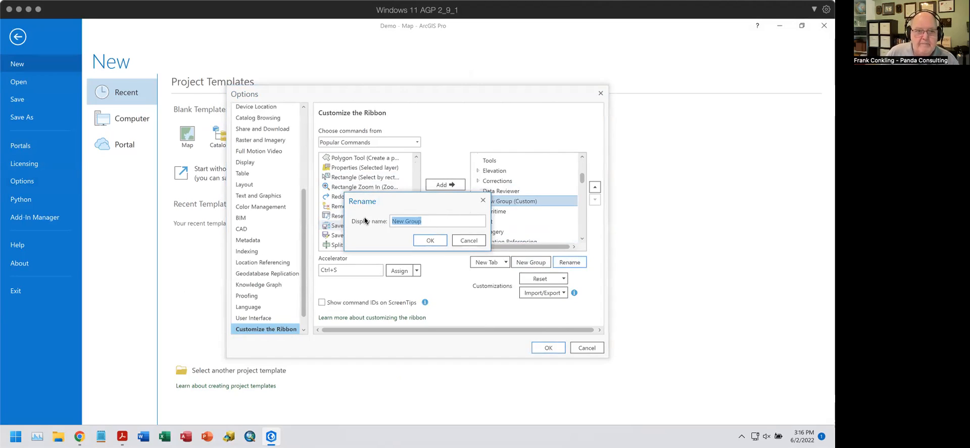
type("Wo")
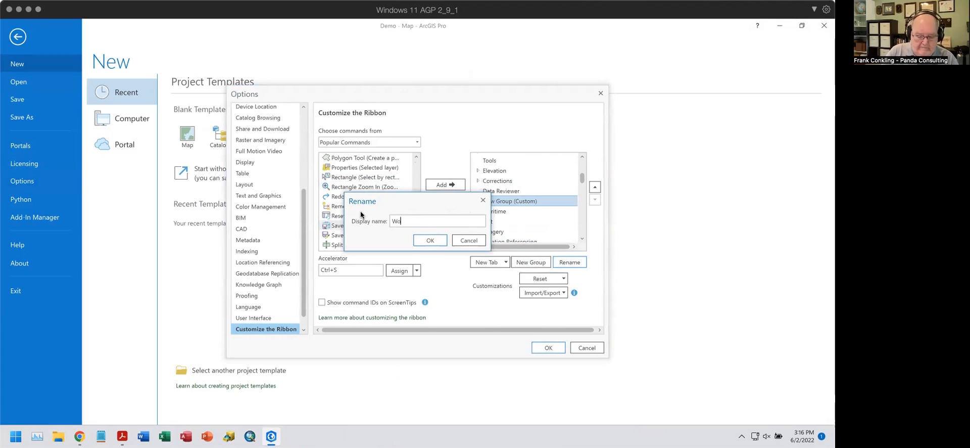
type("rkshop ")
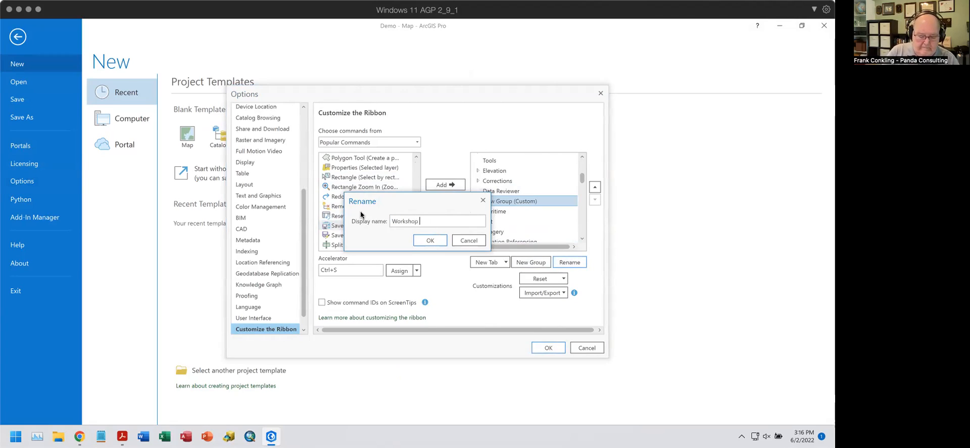
type("Group")
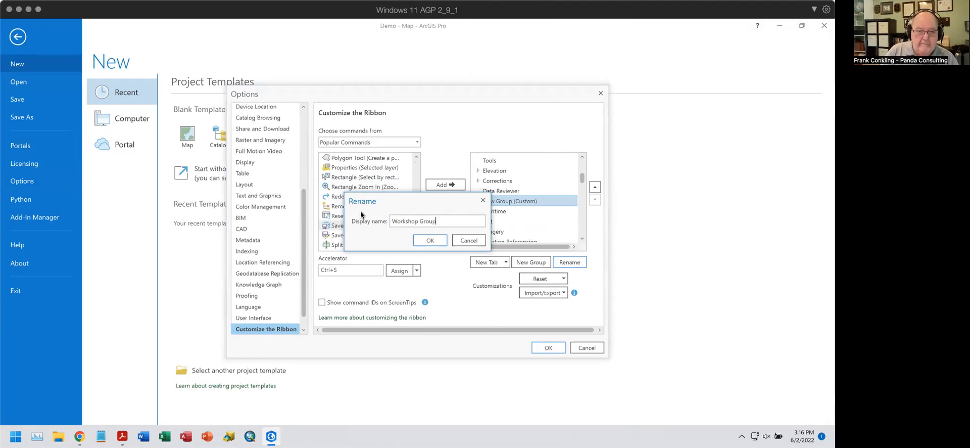
left_click(429, 241)
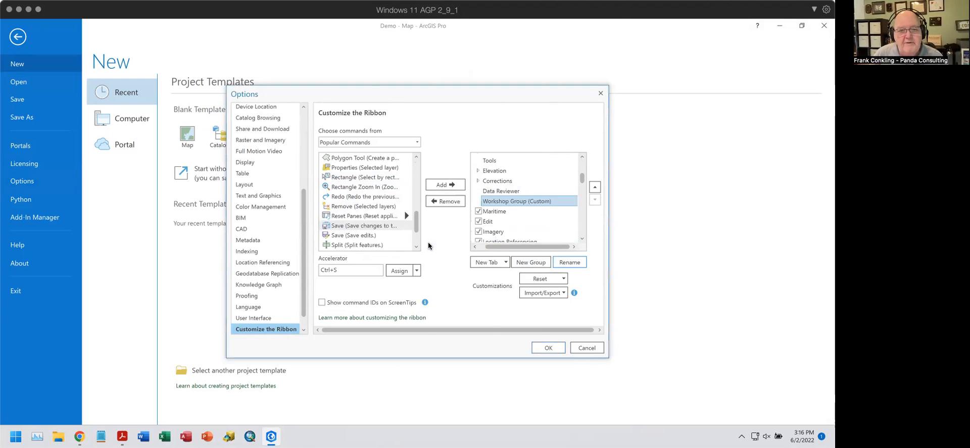
Add the project Save command to the Workshop Group, apply the options, and return to the map
left_click(364, 226)
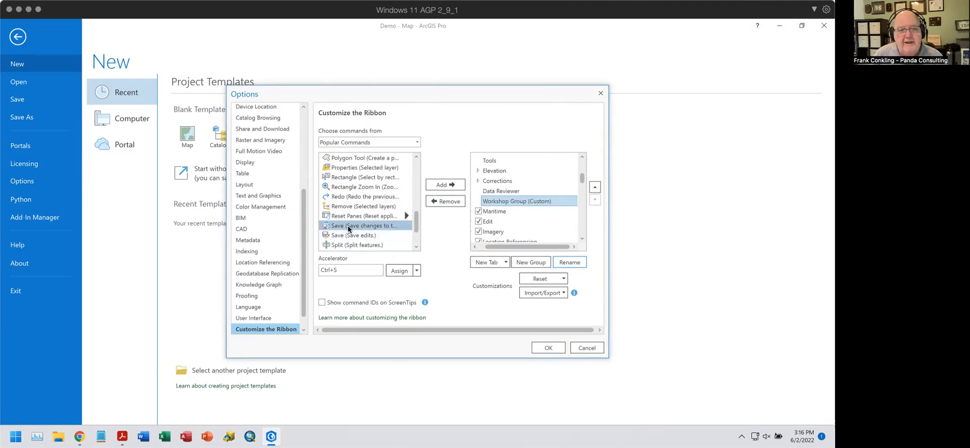
left_click(452, 185)
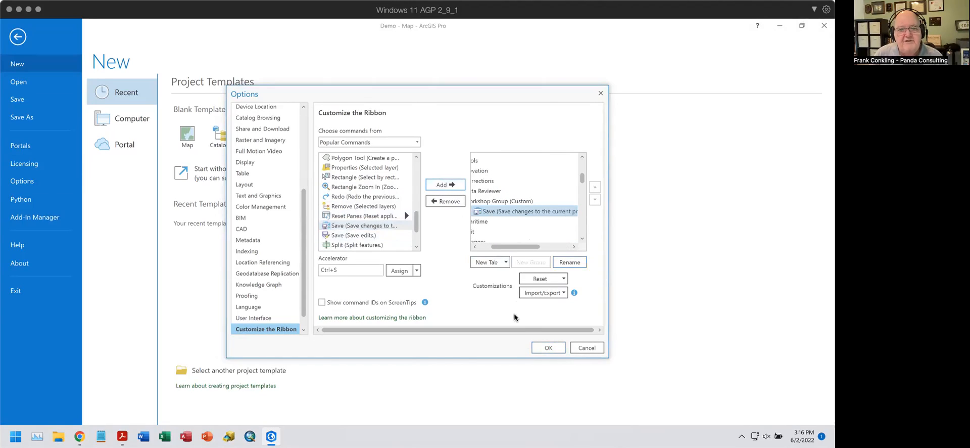
left_click(548, 349)
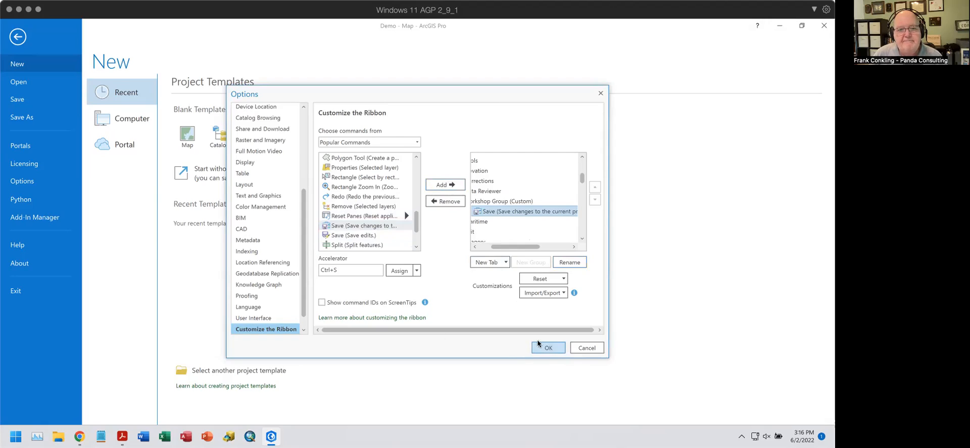
left_click(18, 37)
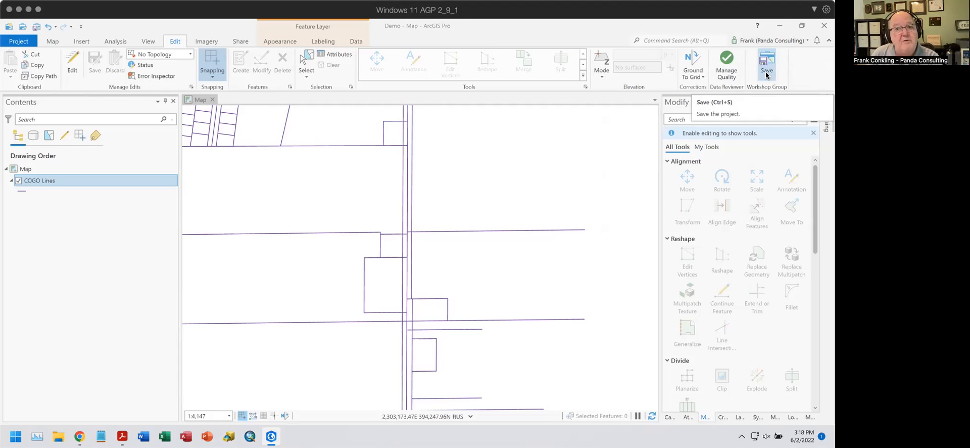
Reopen the ribbon customization options and expand the Workshop Group on the Edit tab listed above Maritime
left_click(18, 41)
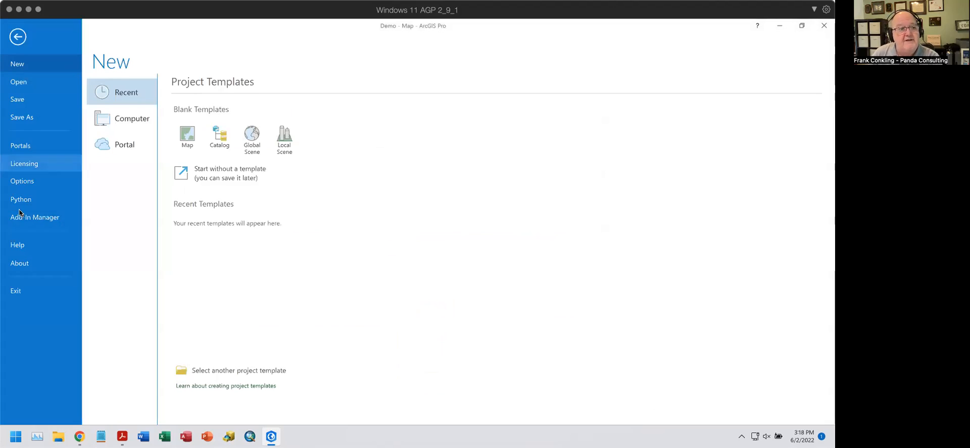
left_click(29, 178)
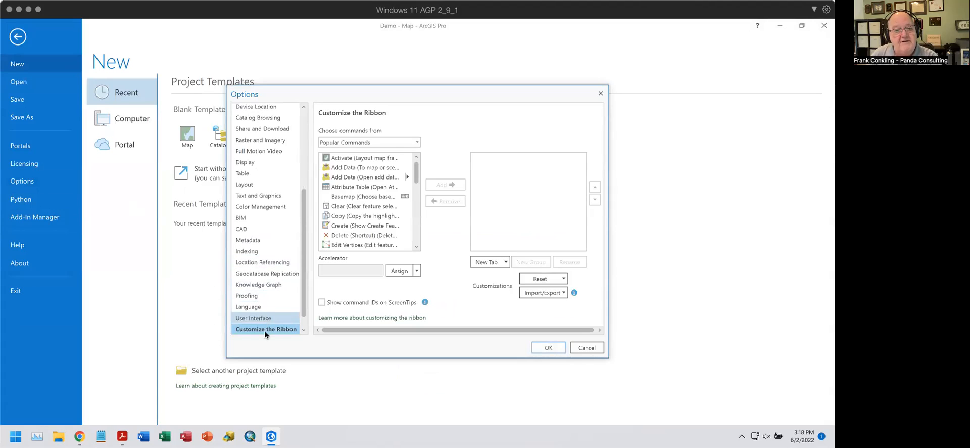
scroll(556, 188, "down", 3)
scroll(555, 187, "down", 8)
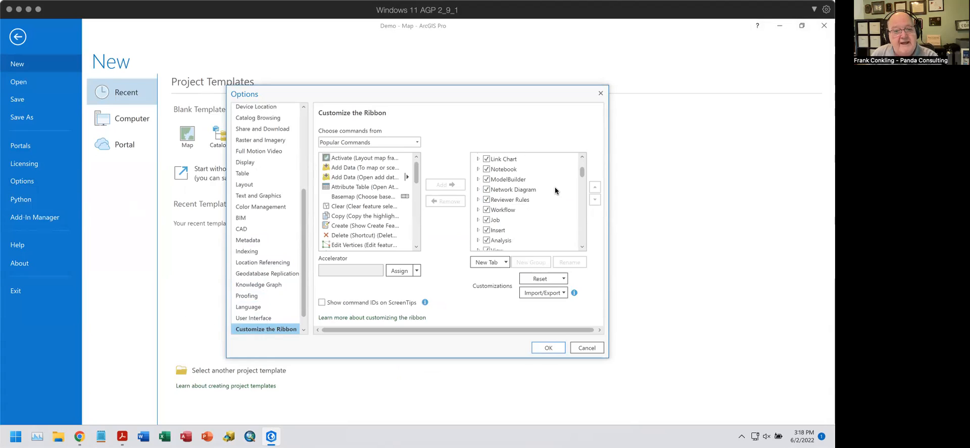
scroll(553, 188, "down", 5)
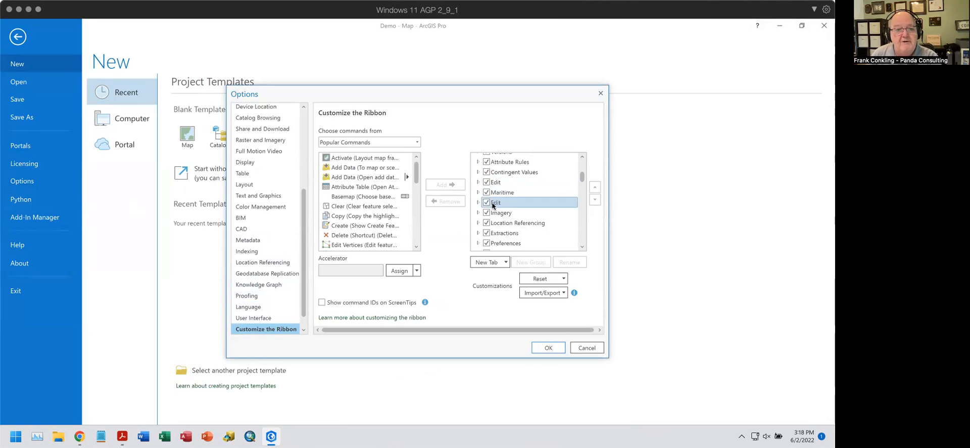
left_click(478, 182)
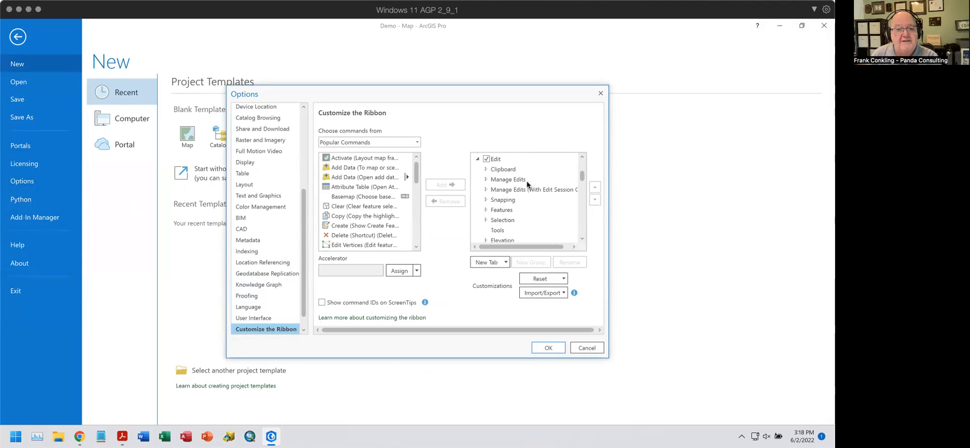
scroll(527, 185, "down", 3)
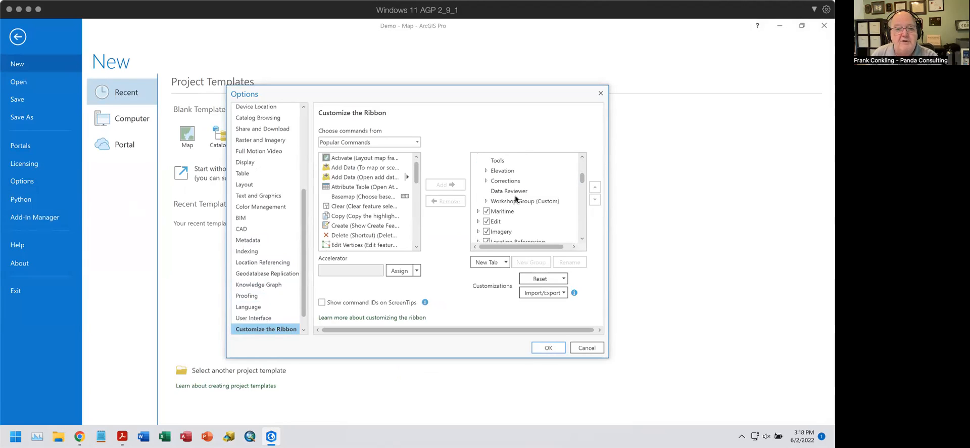
left_click(509, 201)
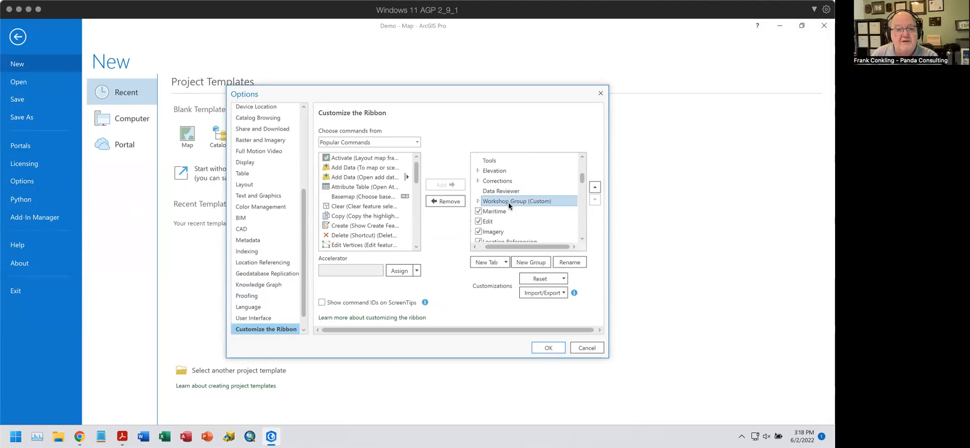
left_click(478, 201)
scroll(530, 182, "down", 1)
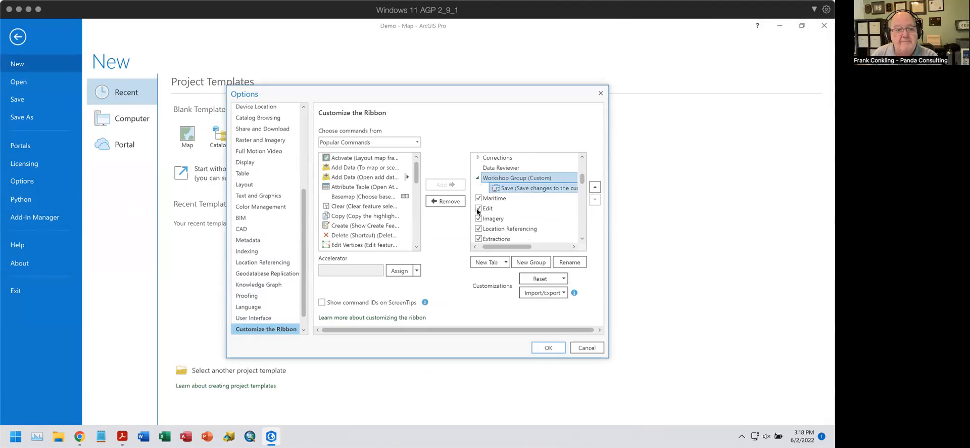
Add the Copy, Delete (Shortcut) and Add Data (To map or scene) commands to the Workshop Group
left_click(352, 217)
left_click(445, 184)
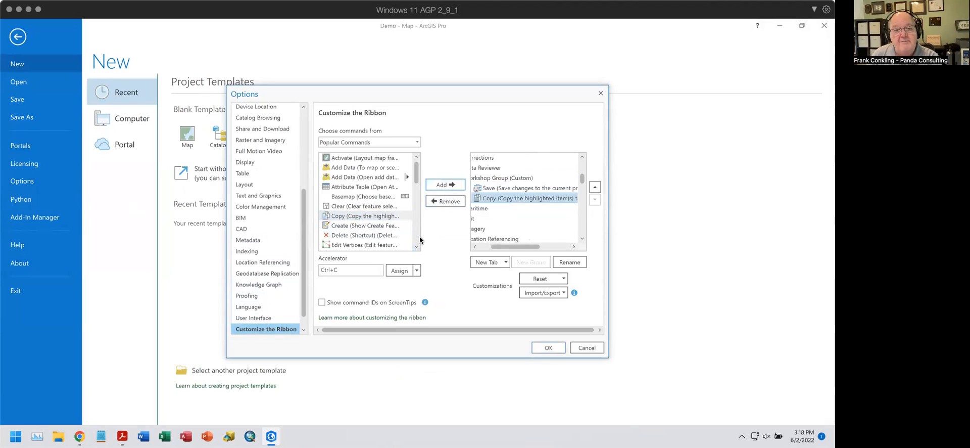
left_click(377, 235)
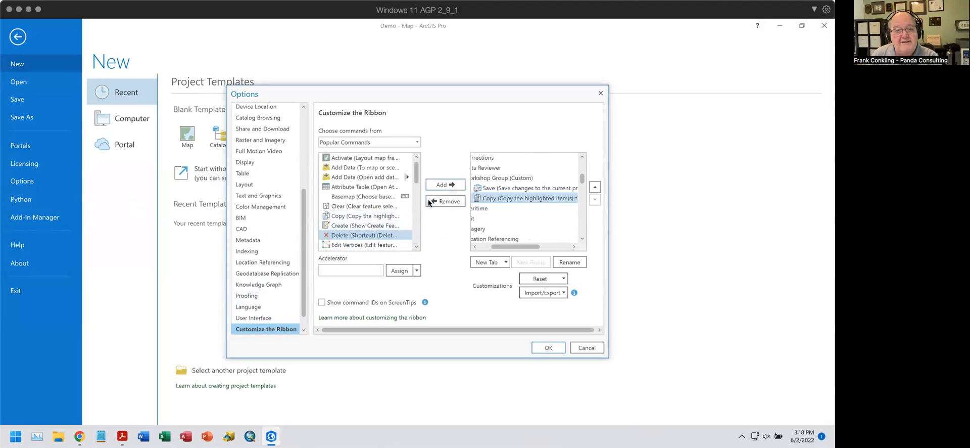
left_click(446, 185)
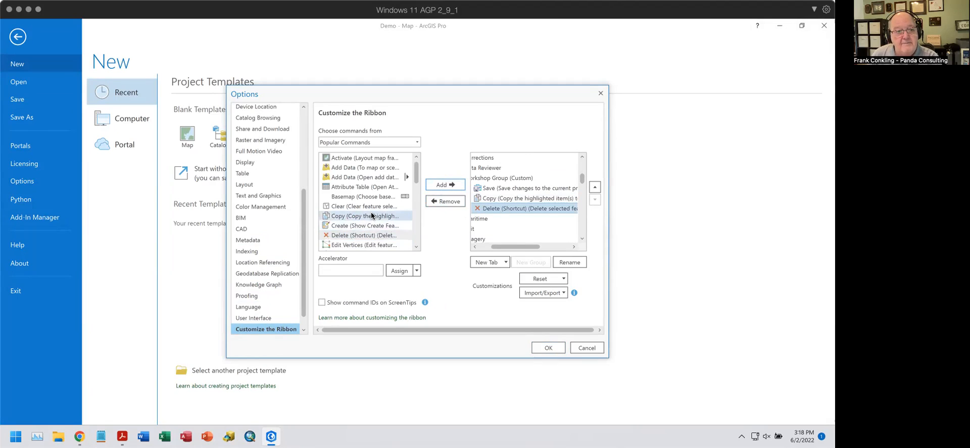
left_click(364, 168)
left_click(444, 184)
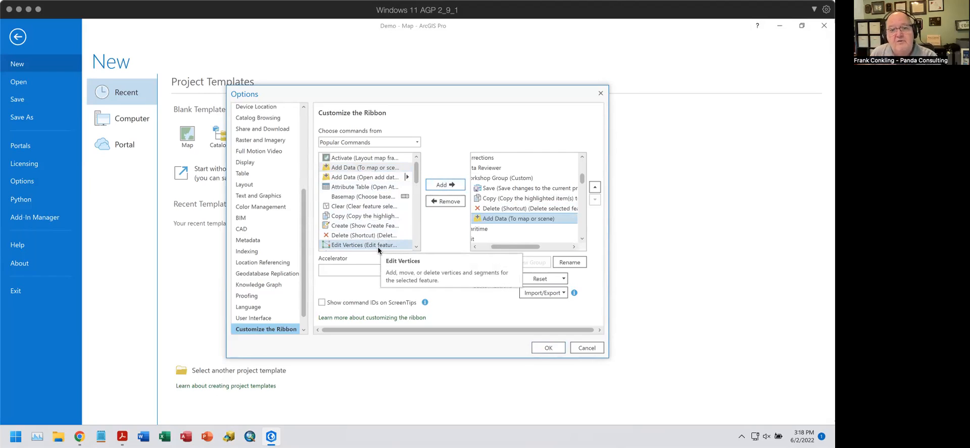
Move the Add Data command up to the first place in the Workshop Group, above Save
left_click(517, 209, "shift")
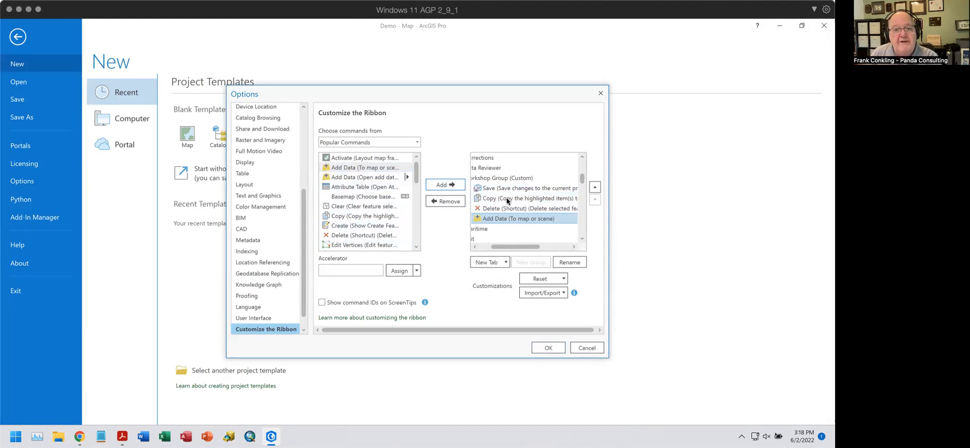
left_click(595, 187)
left_click(595, 188)
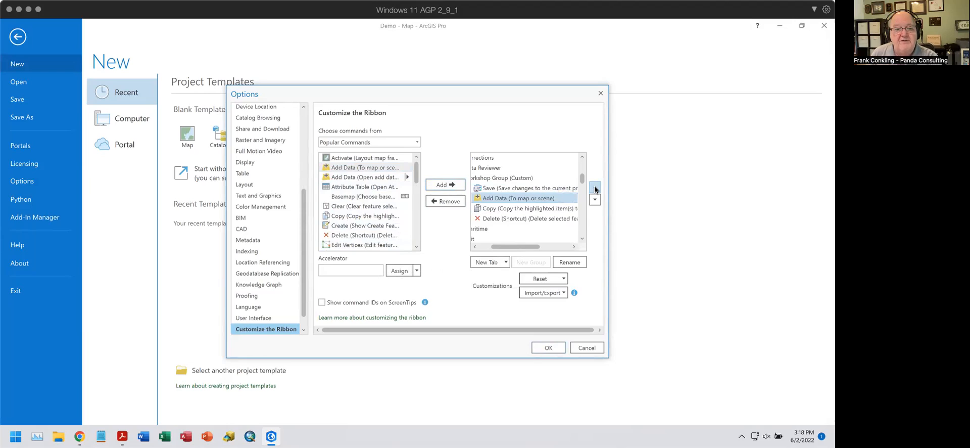
left_click(595, 188)
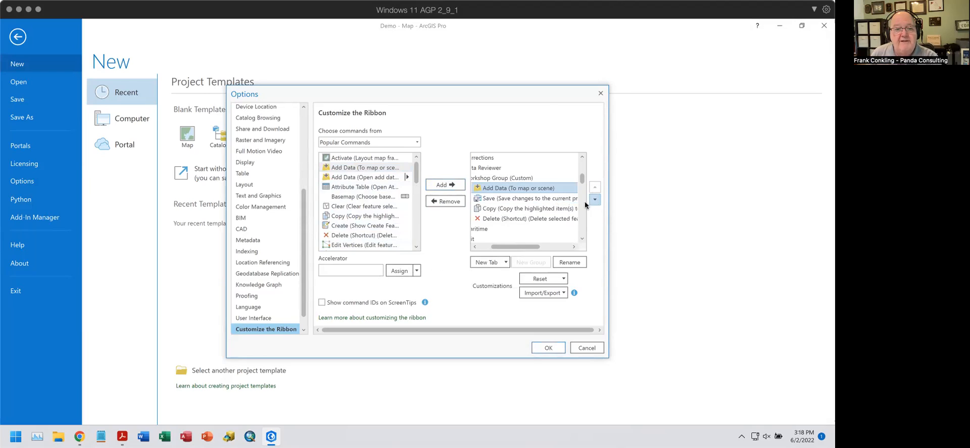
Add the Paste command to the Workshop Group and move it up between Copy and Delete (Shortcut)
left_click(514, 217)
left_click(520, 208, "shift")
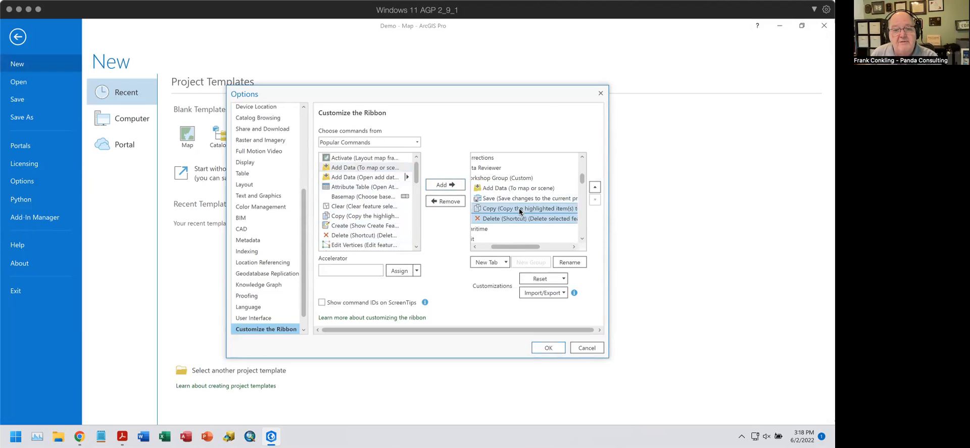
scroll(387, 212, "down", 3)
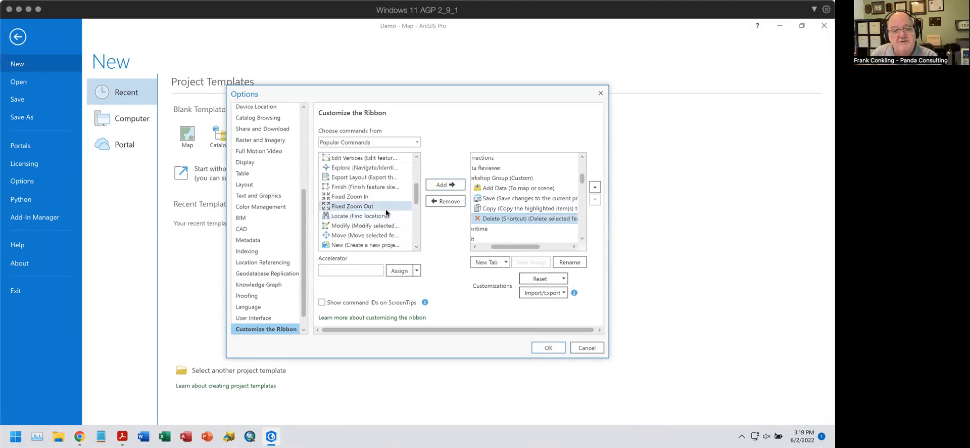
scroll(386, 212, "down", 4)
scroll(385, 210, "up", 2)
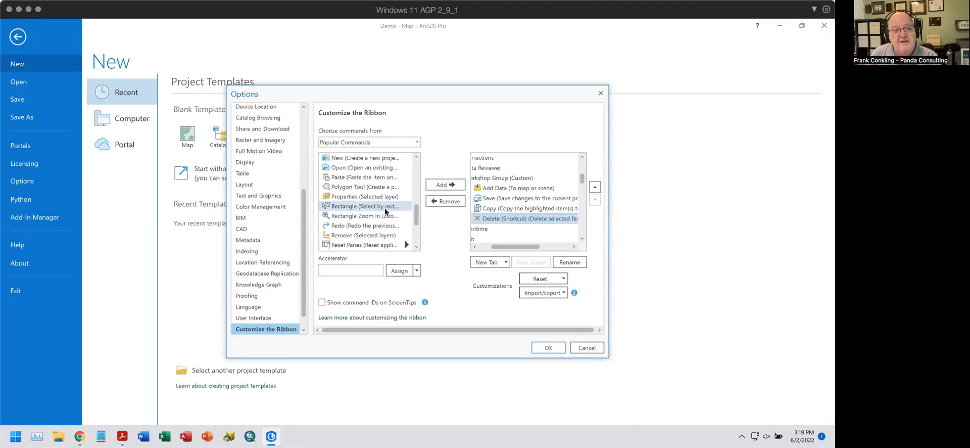
left_click(348, 177)
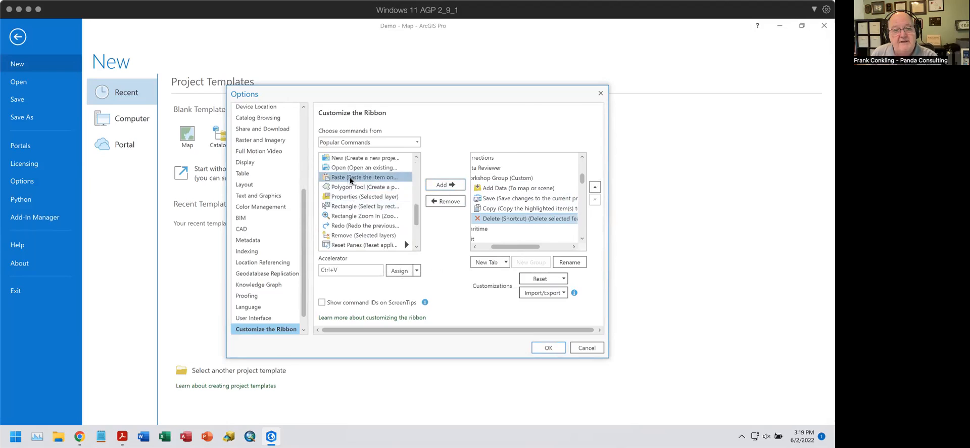
left_click(445, 185)
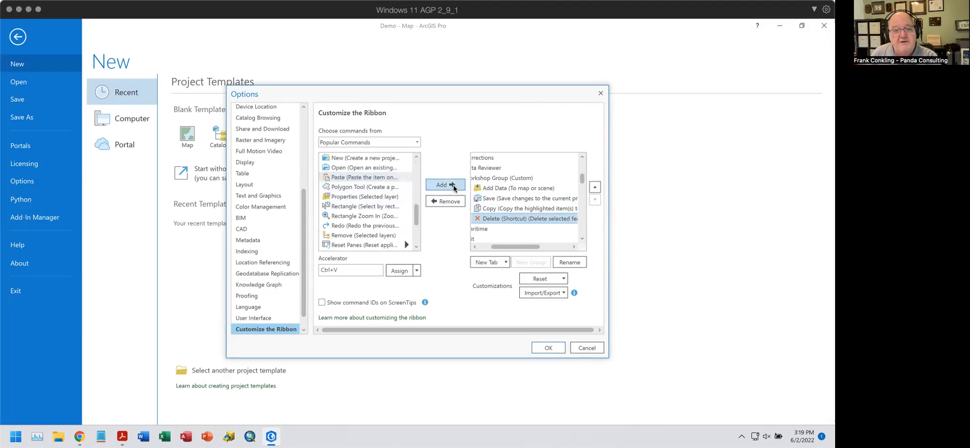
left_click(595, 187)
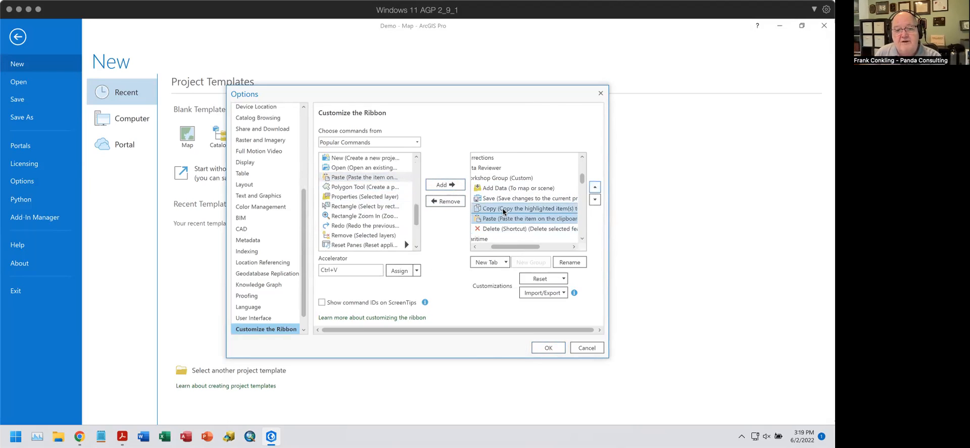
Add the Clear (Clear feature selection) command below Paste in the Workshop Group, apply the options, and return to the map
scroll(365, 223, "up", 5)
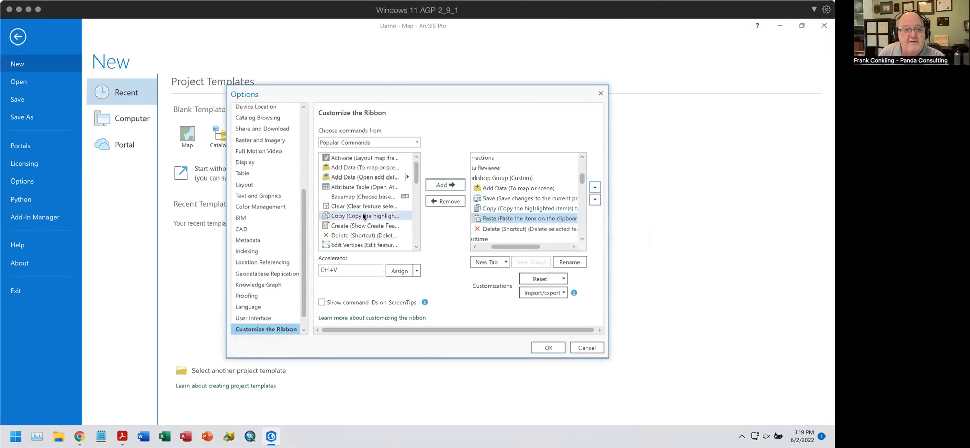
left_click(363, 207)
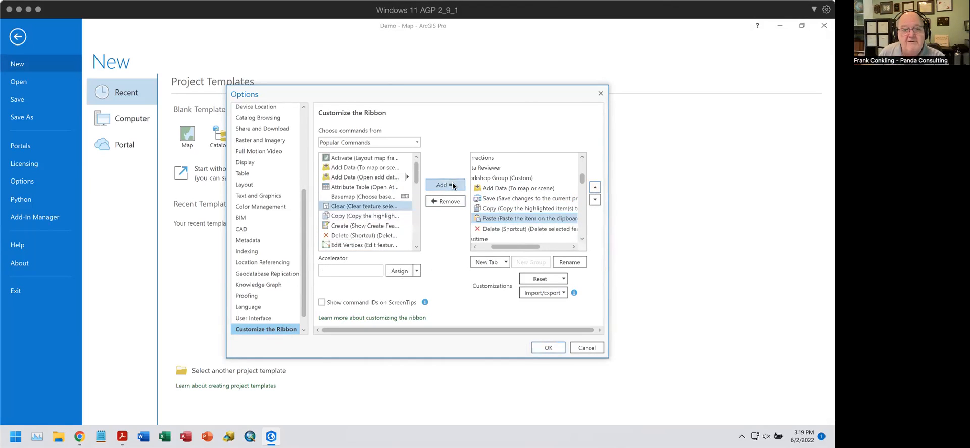
left_click(446, 184)
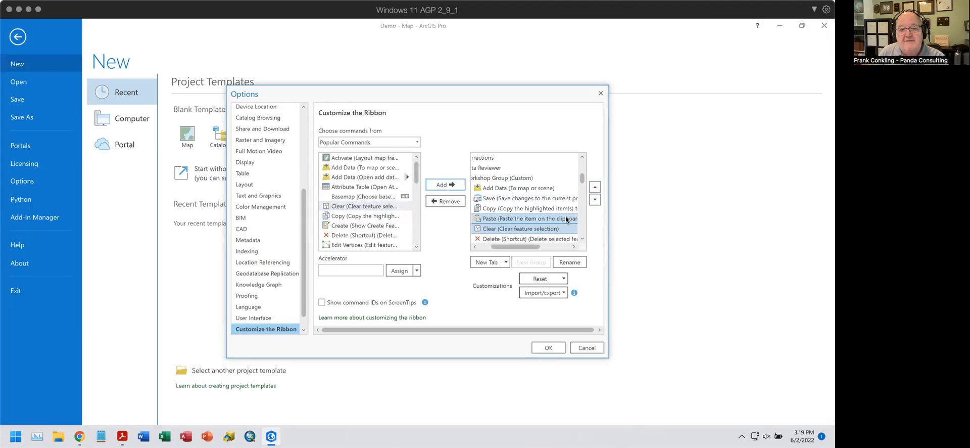
scroll(543, 224, "down", 2)
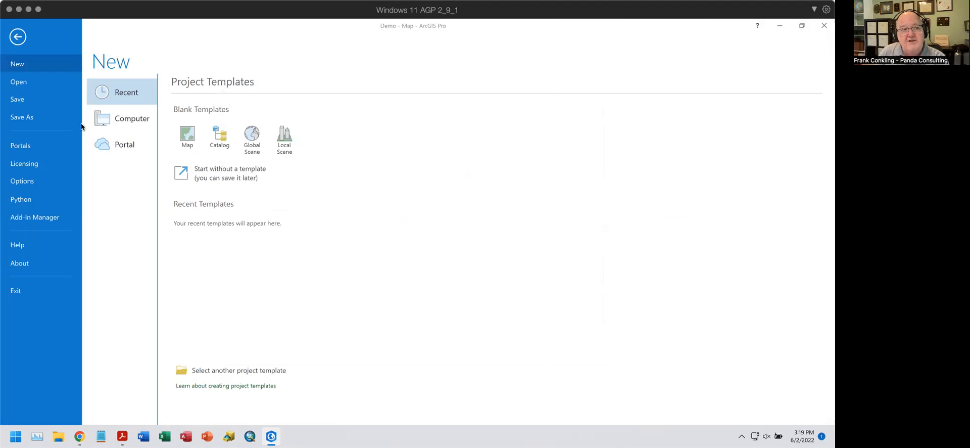
left_click(13, 39)
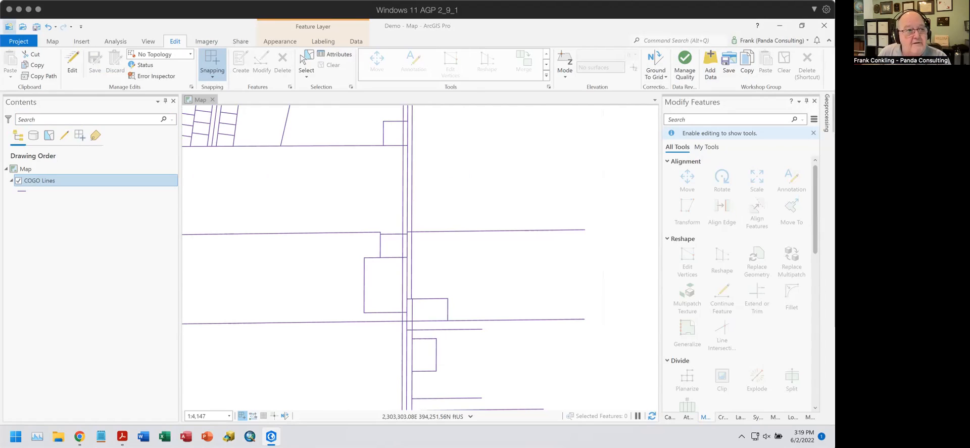
Reopen the project options on the ribbon customization page
left_click(20, 41)
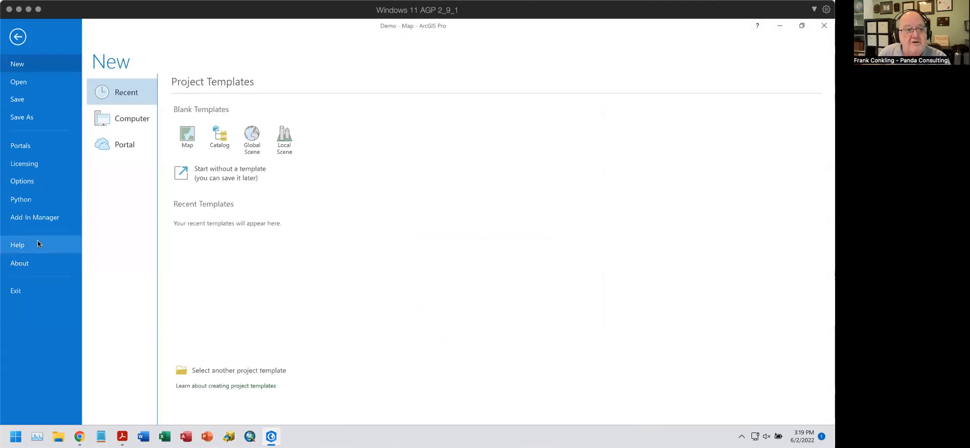
left_click(15, 186)
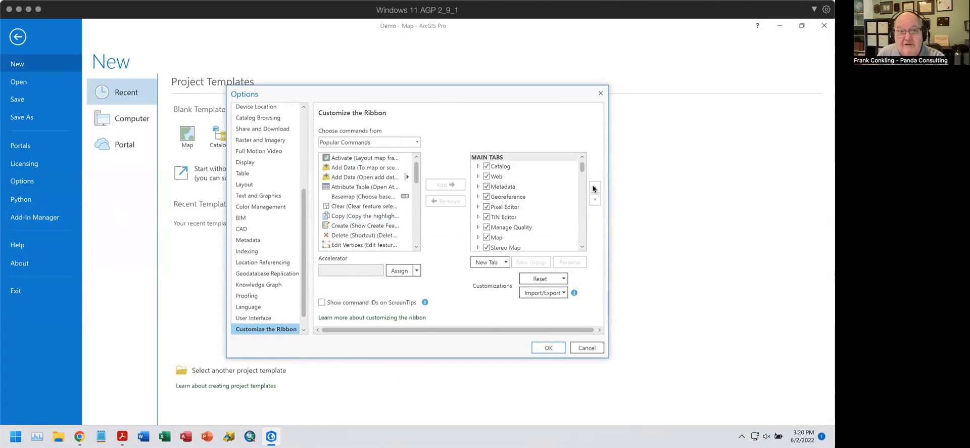
Hide the Metadata, Pixel Editor and TIN Editor tabs from the ribbon's main tabs
left_click(487, 188)
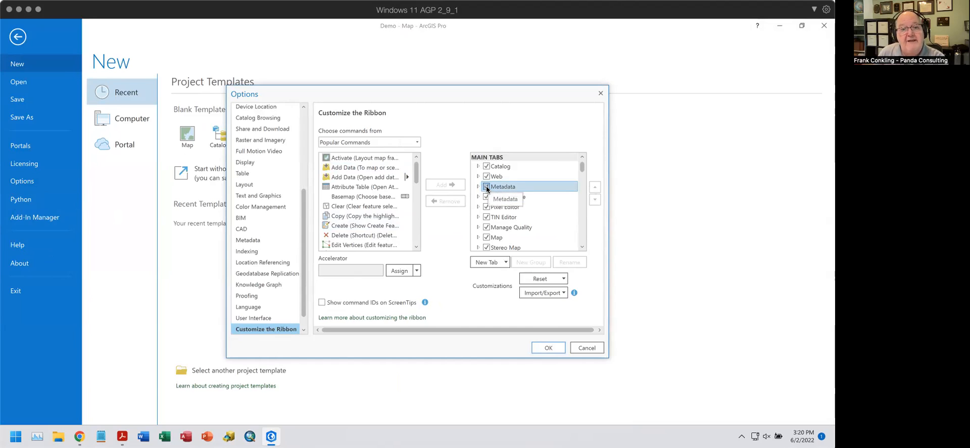
left_click(487, 187)
left_click(487, 208)
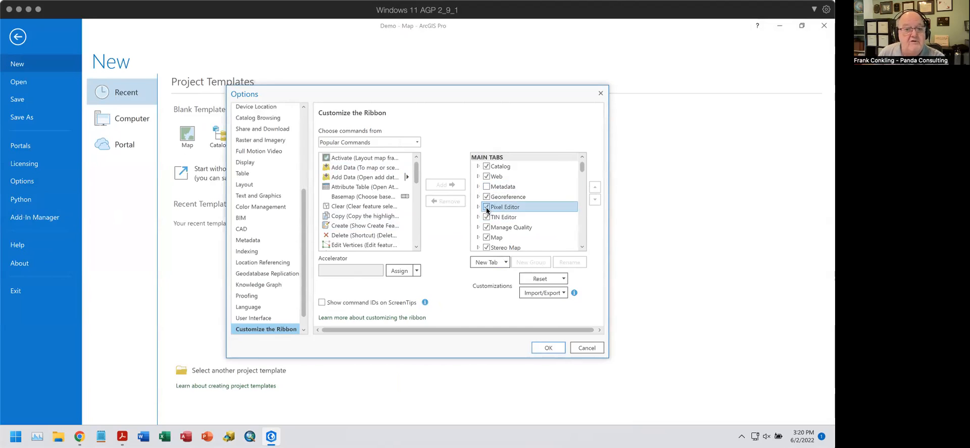
left_click(487, 207)
left_click(487, 214)
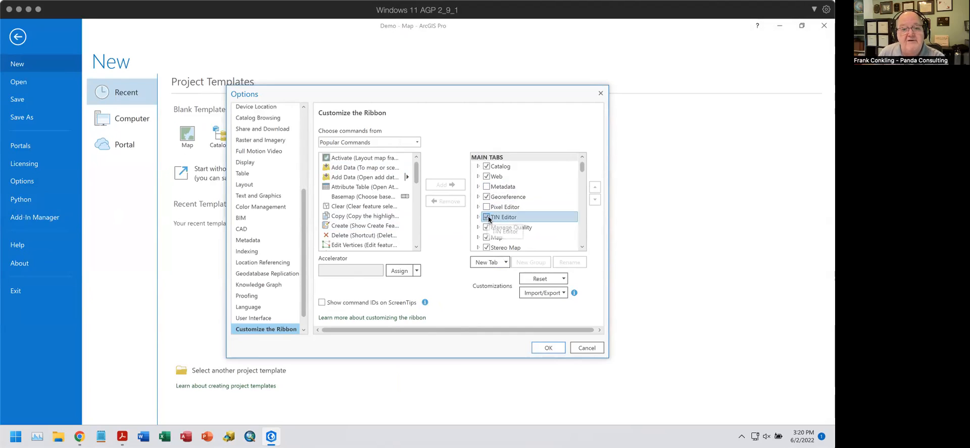
left_click(486, 217)
Hide the Stereo Map and Notebook tabs from the ribbon's main tabs
scroll(541, 206, "down", 1)
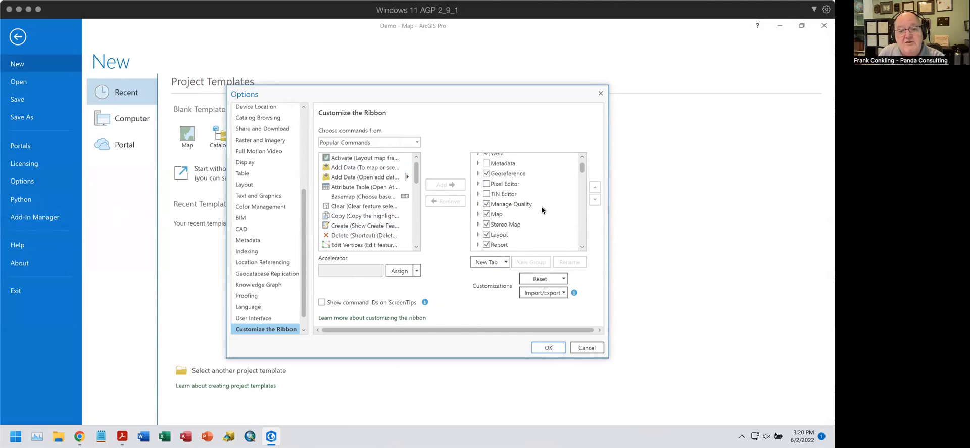
scroll(541, 206, "down", 1)
left_click(486, 201)
left_click(486, 201)
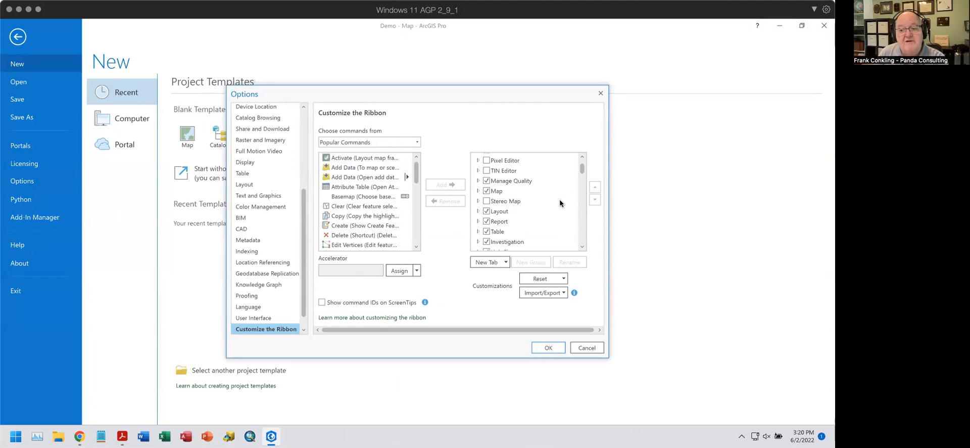
scroll(567, 201, "down", 1)
scroll(567, 201, "down", 1)
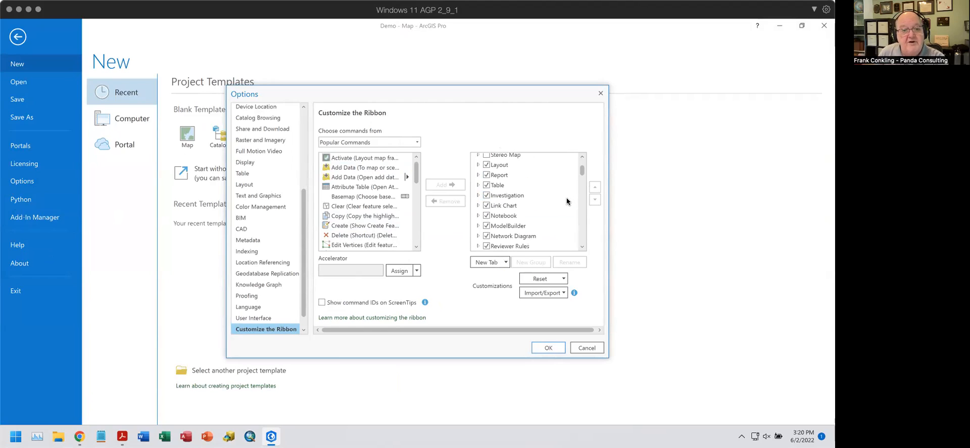
scroll(567, 201, "down", 1)
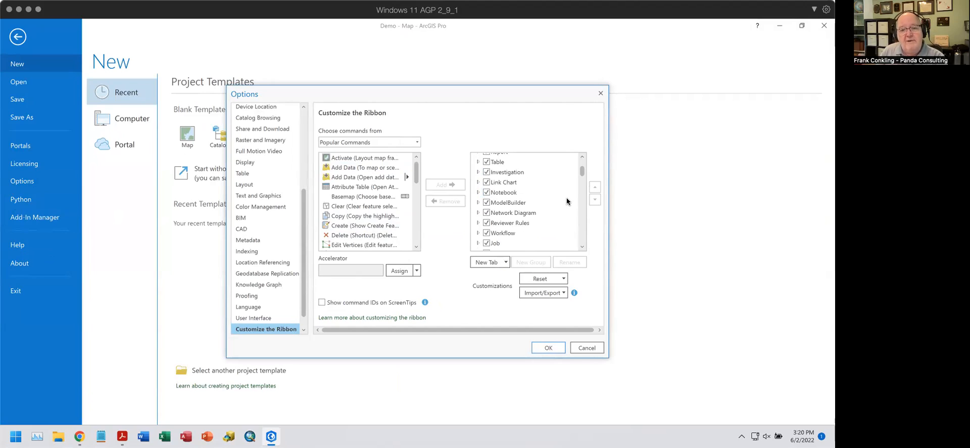
left_click(486, 193)
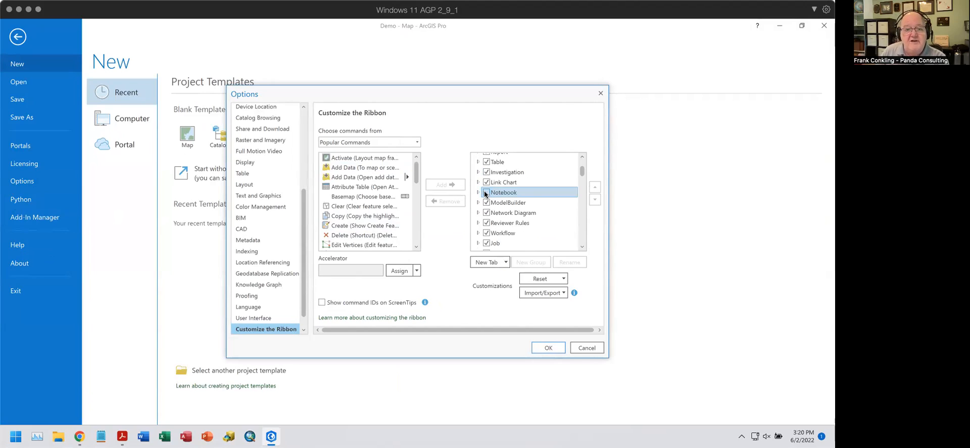
Examine the remaining main tabs, including the groups within the second Edit tab and the commands in its Entities group
scroll(522, 200, "up", 2)
scroll(522, 201, "up", 2)
scroll(523, 201, "down", 5)
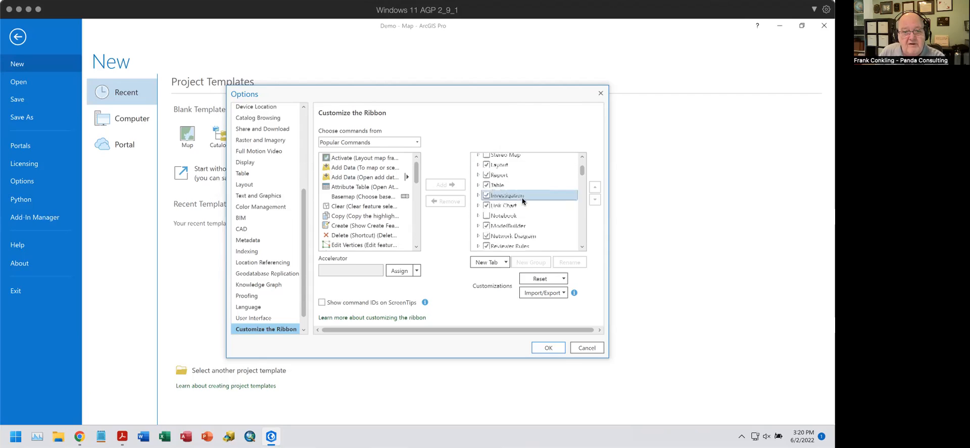
scroll(522, 201, "down", 2)
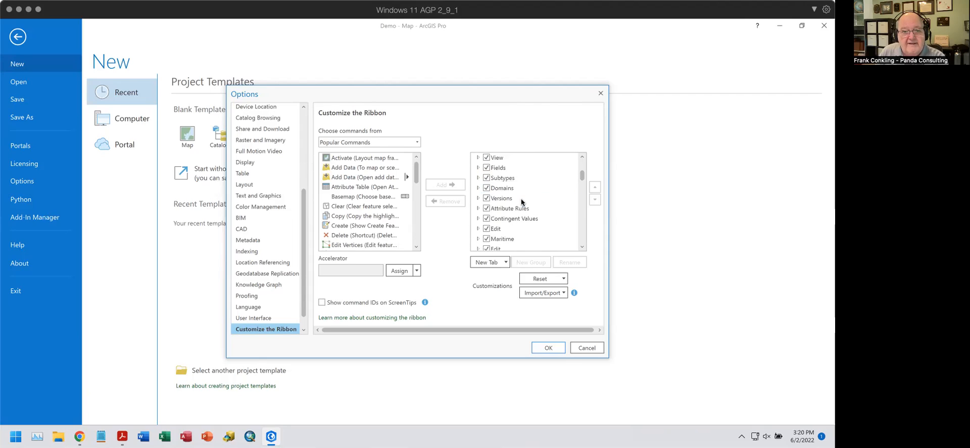
scroll(520, 199, "down", 1)
left_click(477, 225)
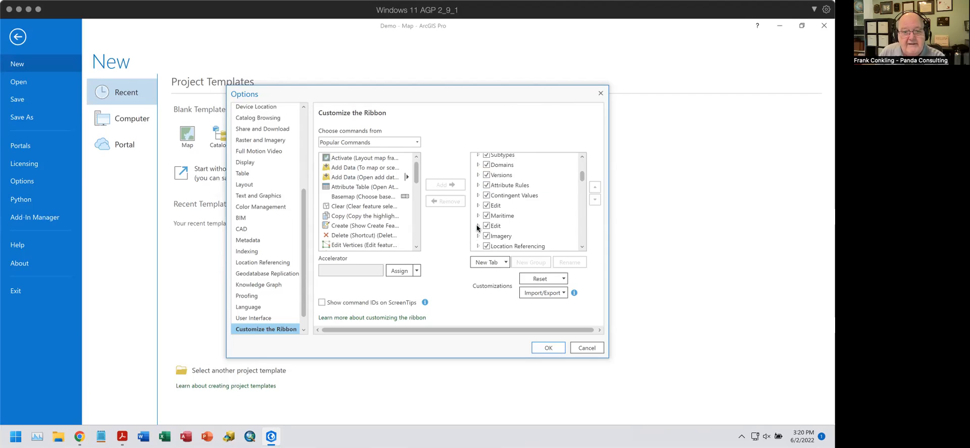
scroll(533, 199, "down", 2)
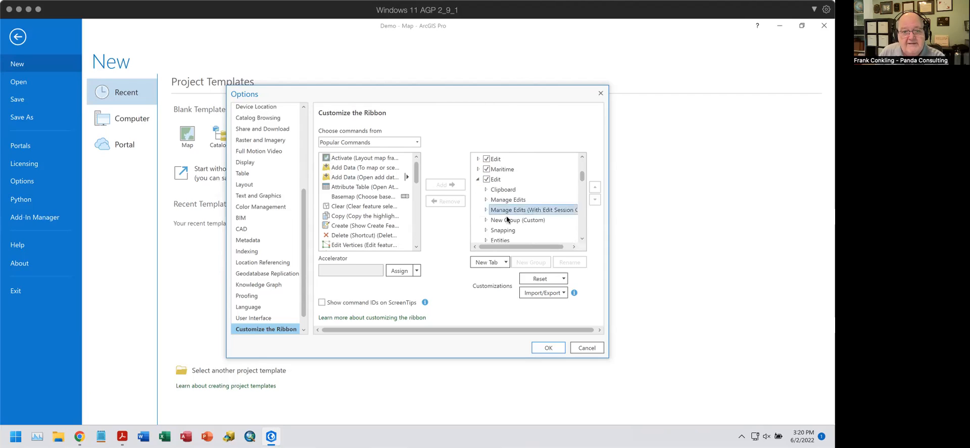
scroll(506, 230, "down", 1)
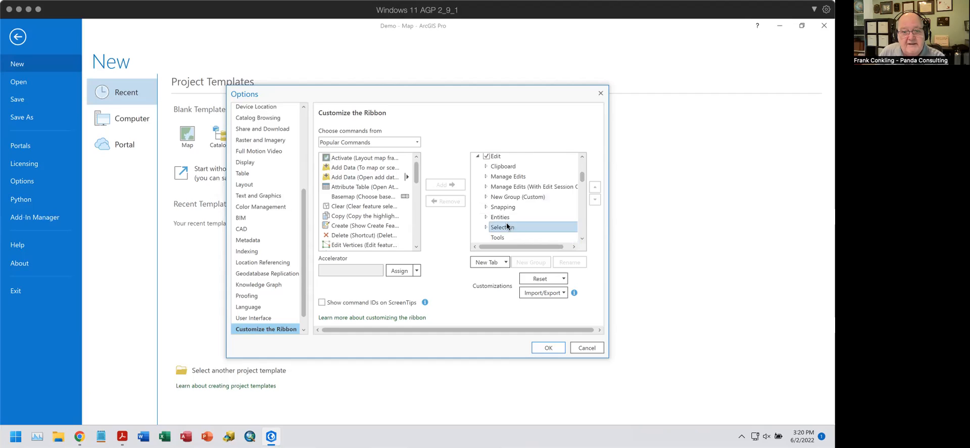
left_click(485, 217)
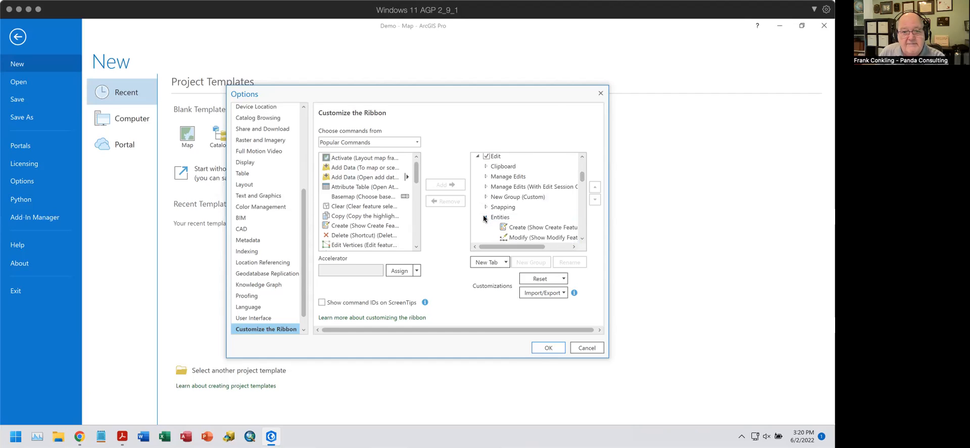
left_click(485, 218)
scroll(537, 213, "up", 3)
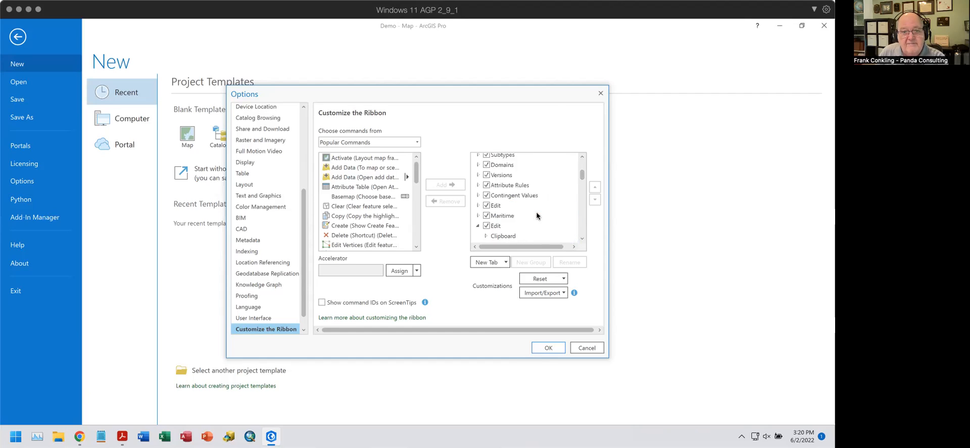
left_click(478, 226)
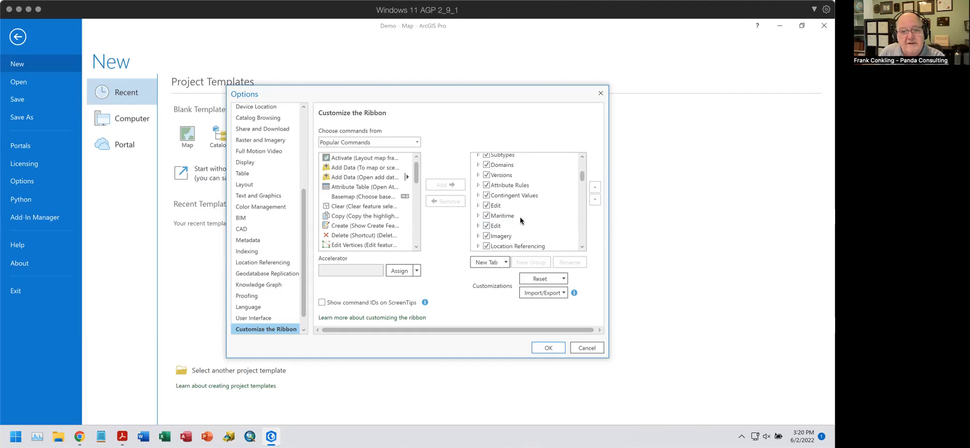
Hide the Maritime ribbon tab, then apply the ribbon customization and return to the map
left_click(487, 215)
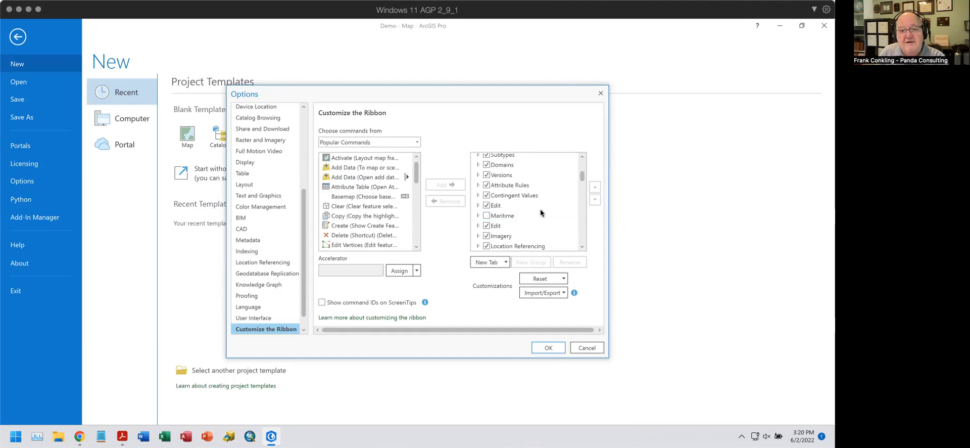
scroll(541, 212, "down", 5)
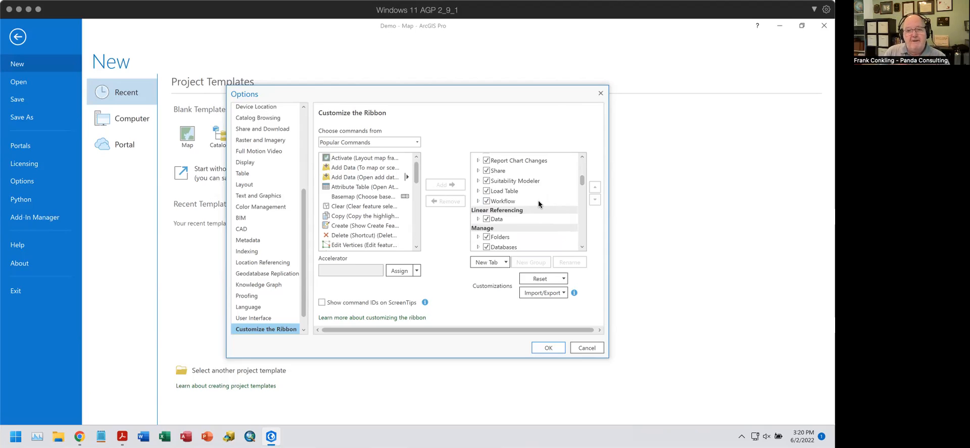
left_click(548, 348)
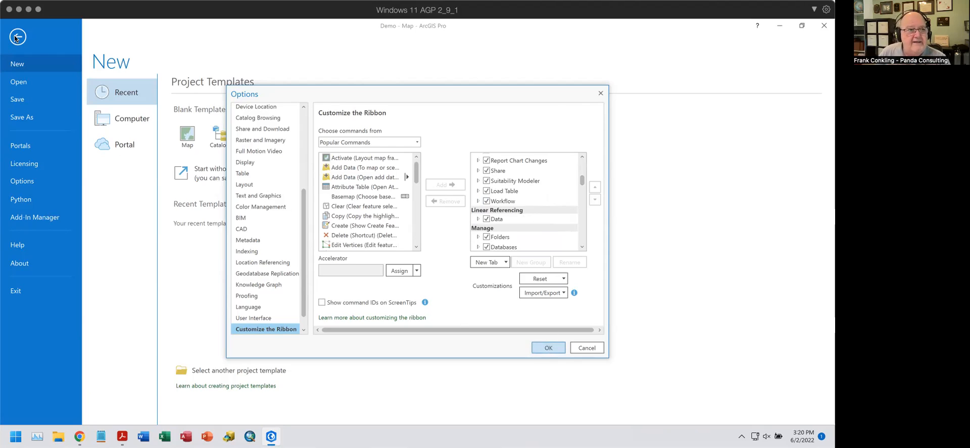
left_click(549, 347)
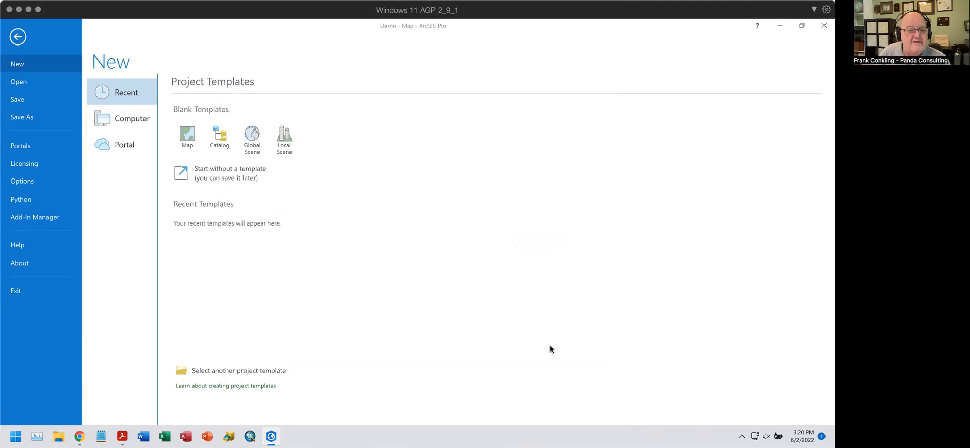
left_click(18, 35)
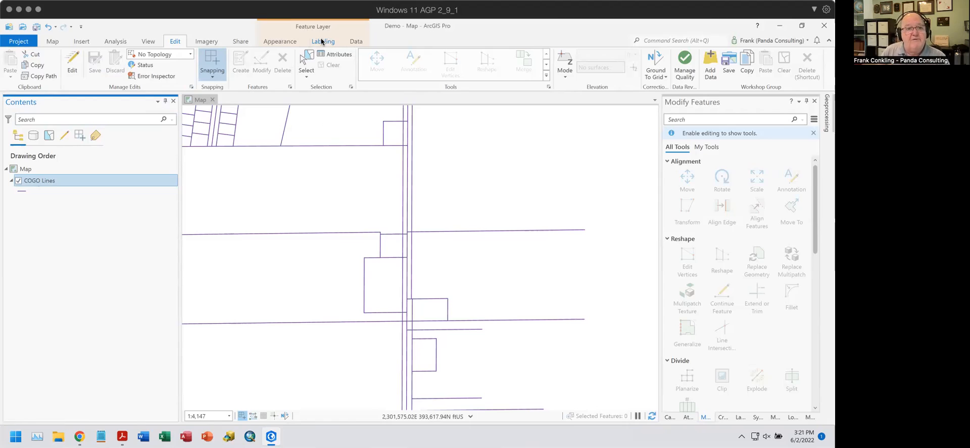
Review the appearance, labeling and data tools for the COGO Lines layer, including a brief look at its attribute table
left_click(280, 41)
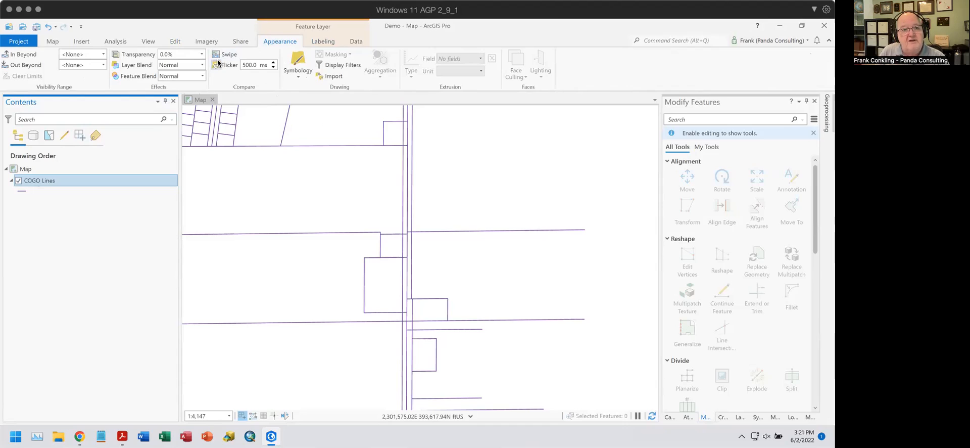
left_click(324, 42)
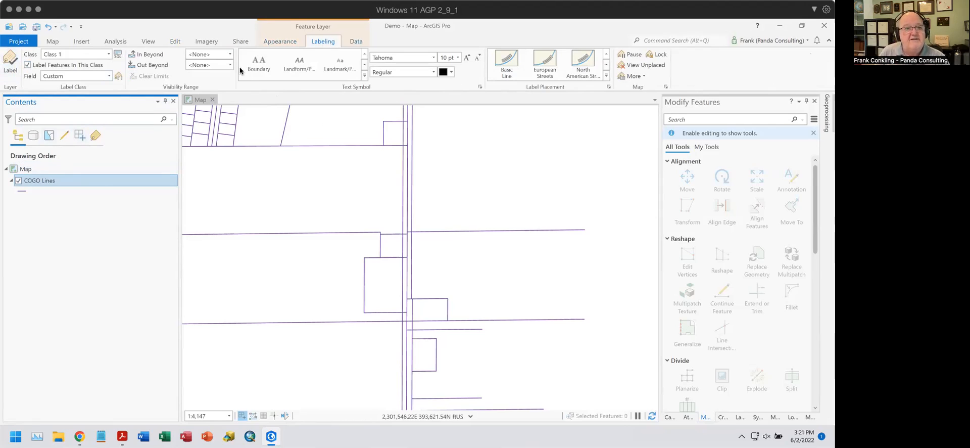
left_click(357, 41)
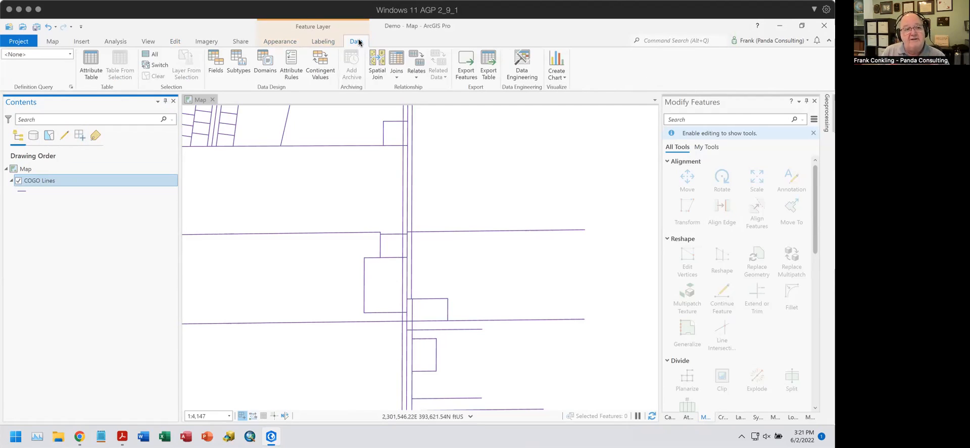
left_click(89, 66)
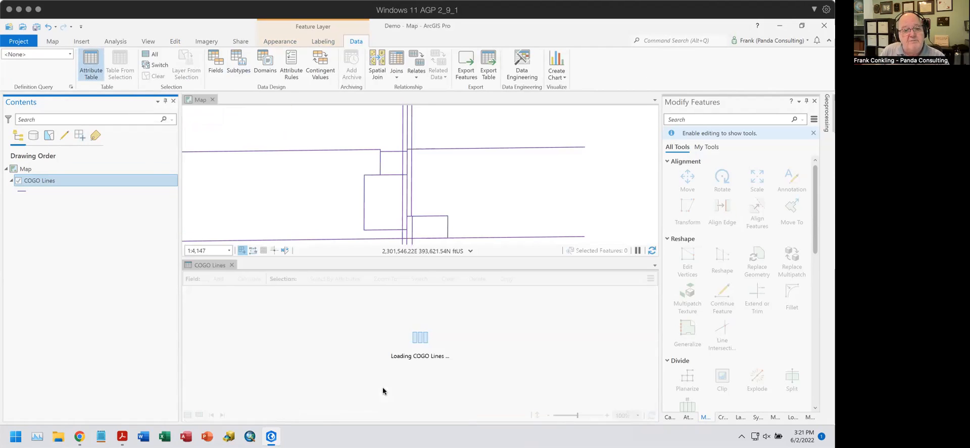
left_click(232, 265)
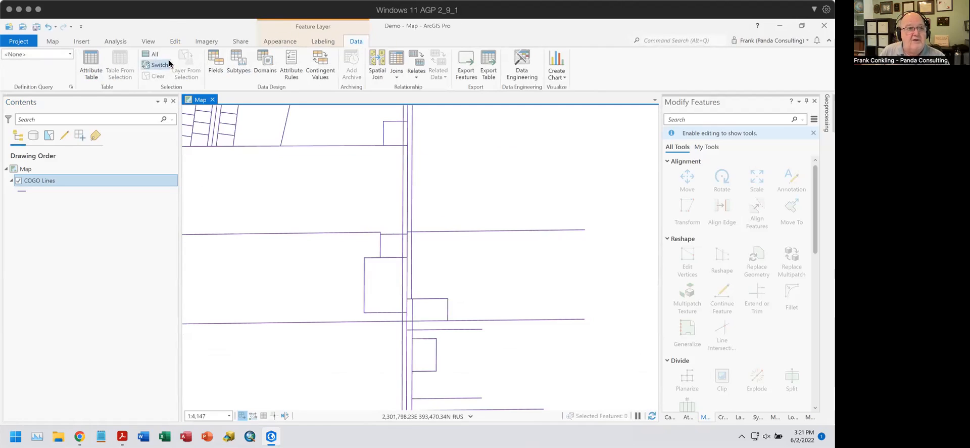
In the COGO Lines field design, format Shape_Length with 2 decimal places, thousands separators and zero padding
left_click(215, 60)
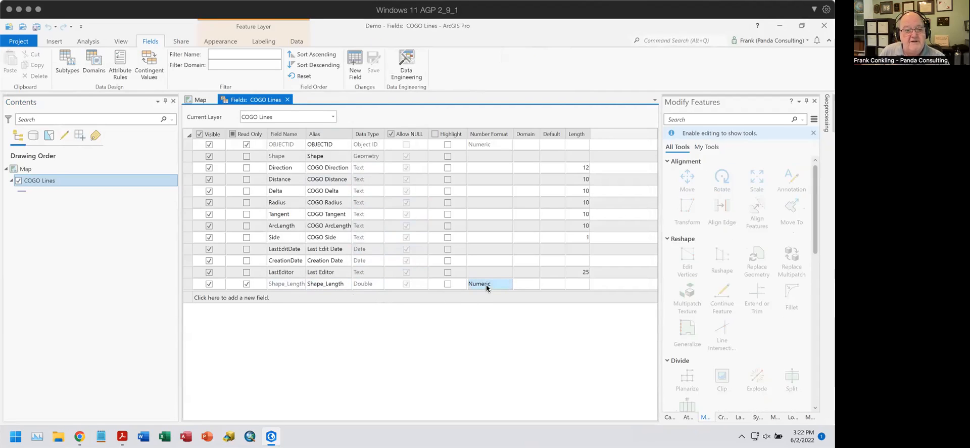
left_click(500, 283)
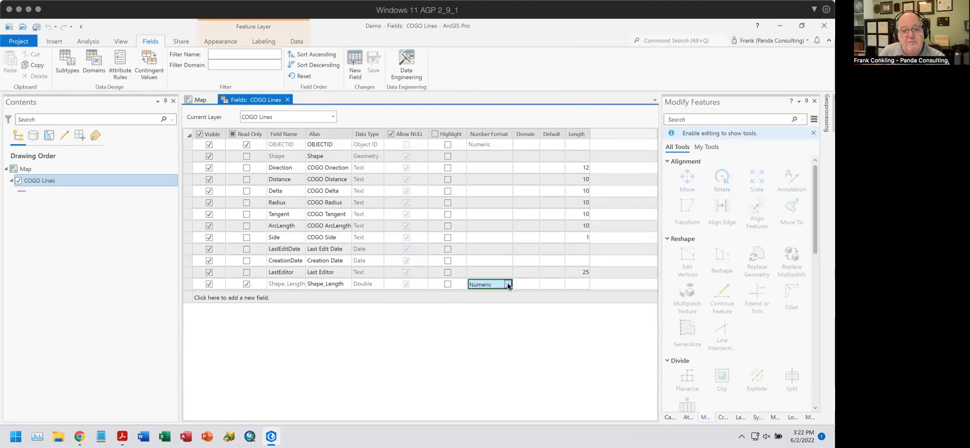
left_click(507, 284)
left_click(435, 181)
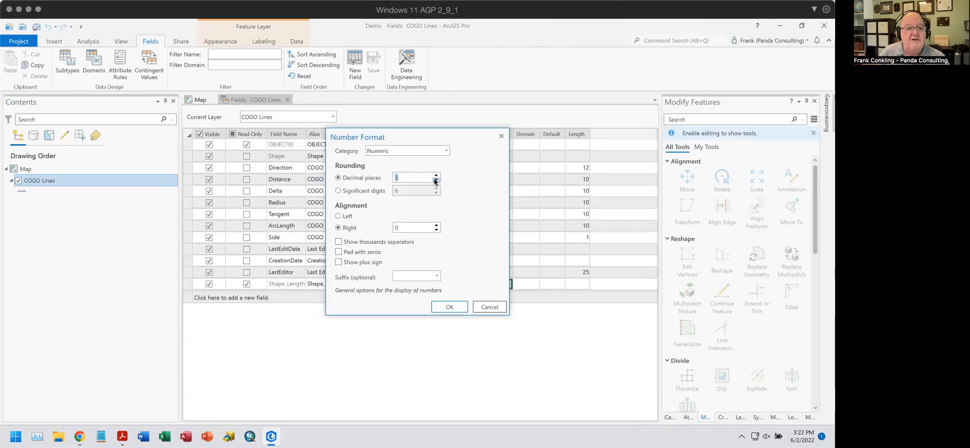
left_click(346, 242)
left_click(356, 252)
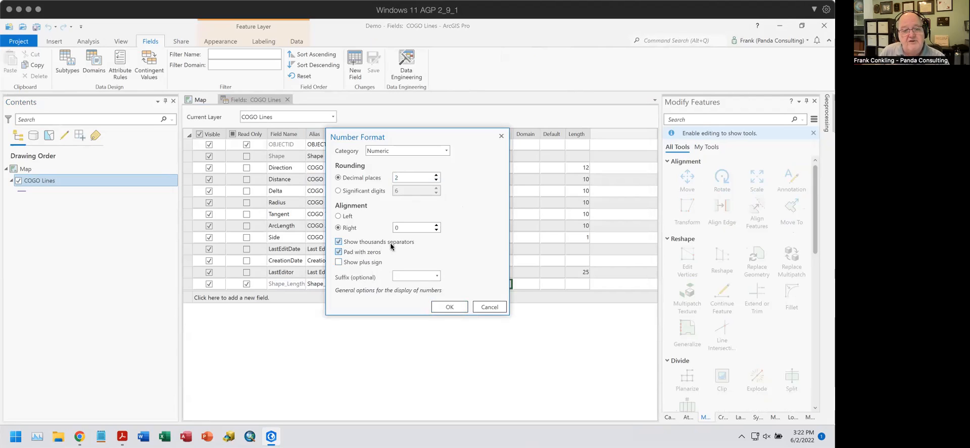
Add the suffix ft to the Shape_Length number format and save the field changes
left_click(436, 275)
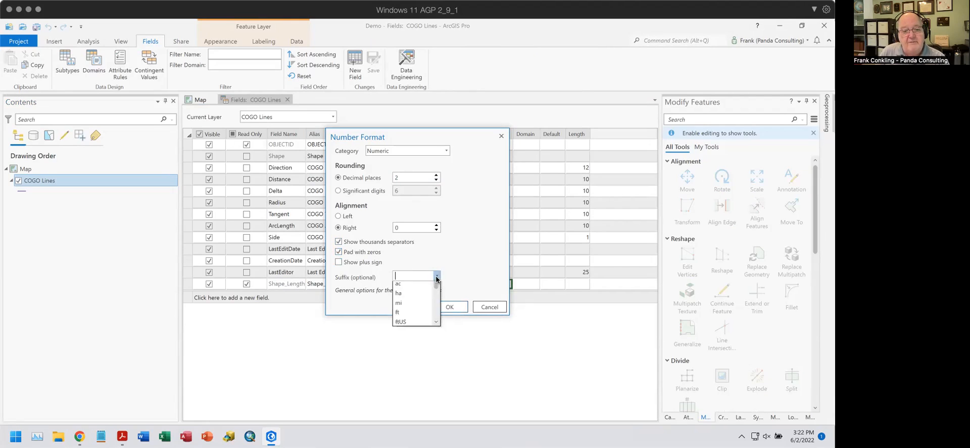
left_click(411, 399)
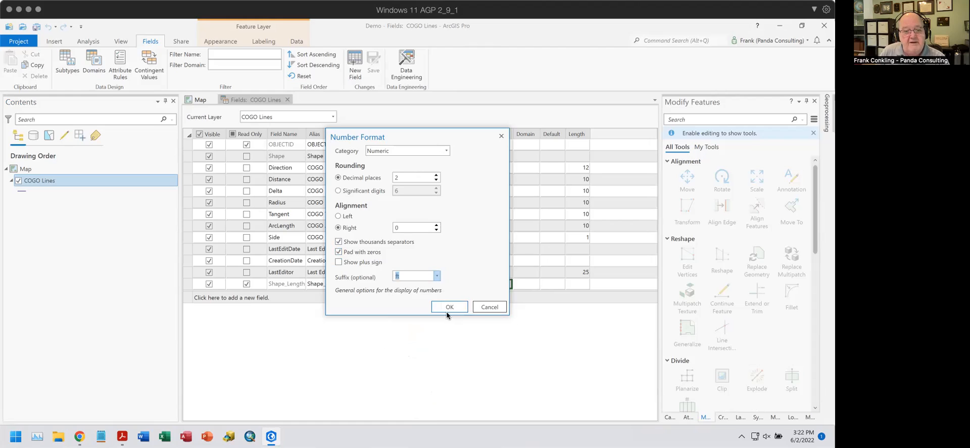
left_click(450, 306)
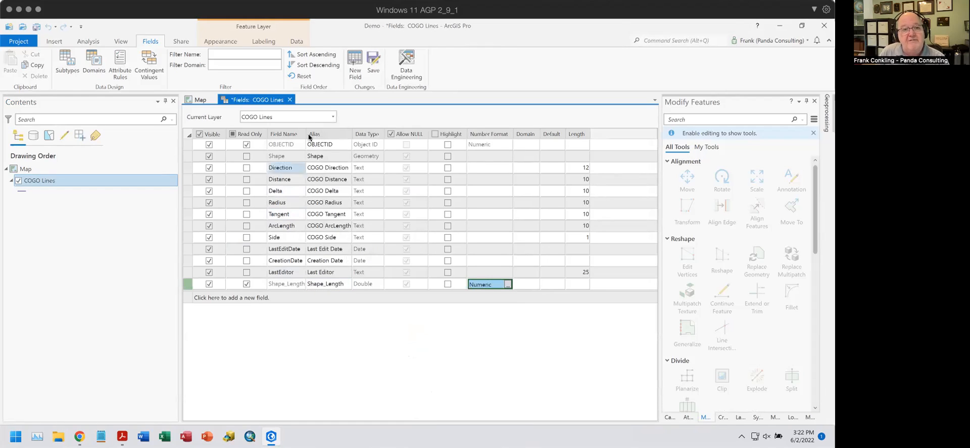
left_click(373, 63)
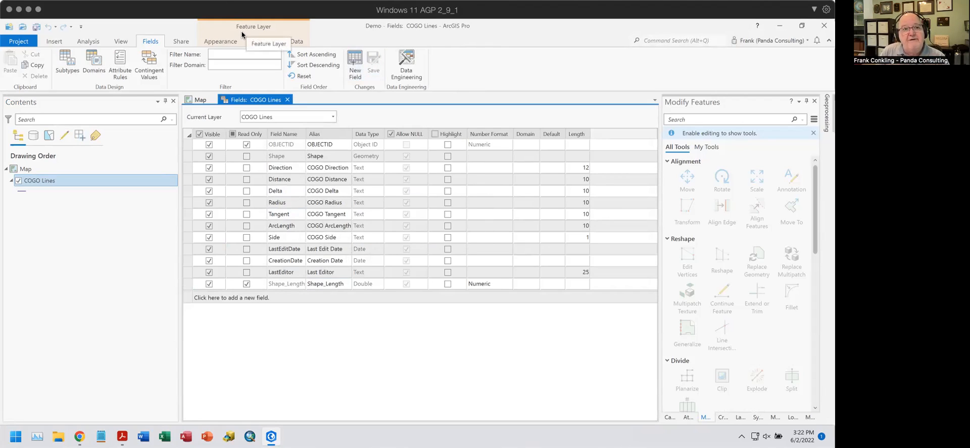
left_click(28, 173)
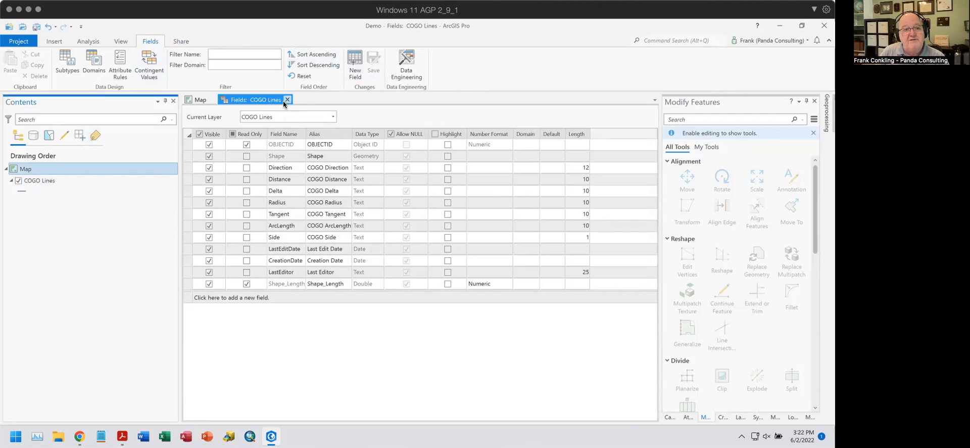
Close the COGO Lines field design and compare the ribbon tools available for the layer, the map and editing
left_click(287, 101)
left_click(43, 180)
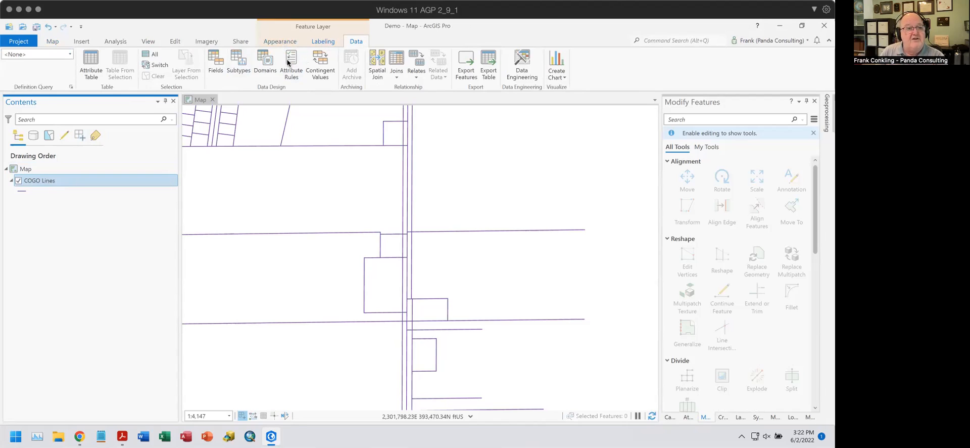
left_click(27, 172)
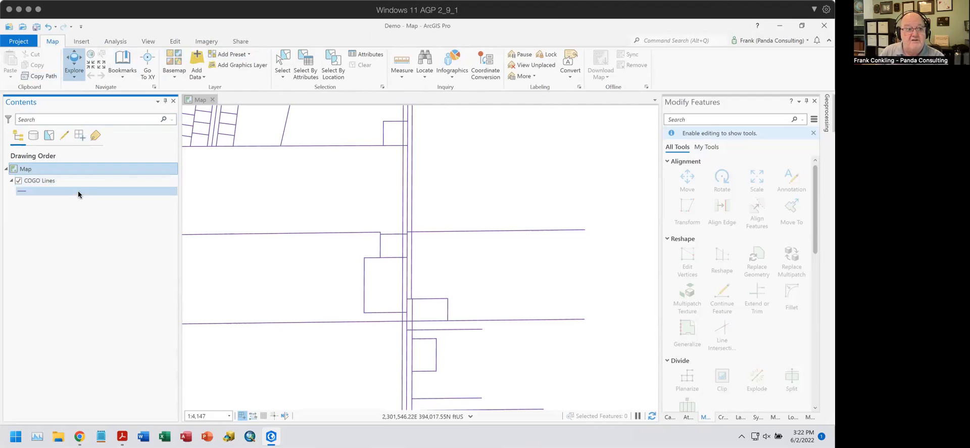
left_click(174, 42)
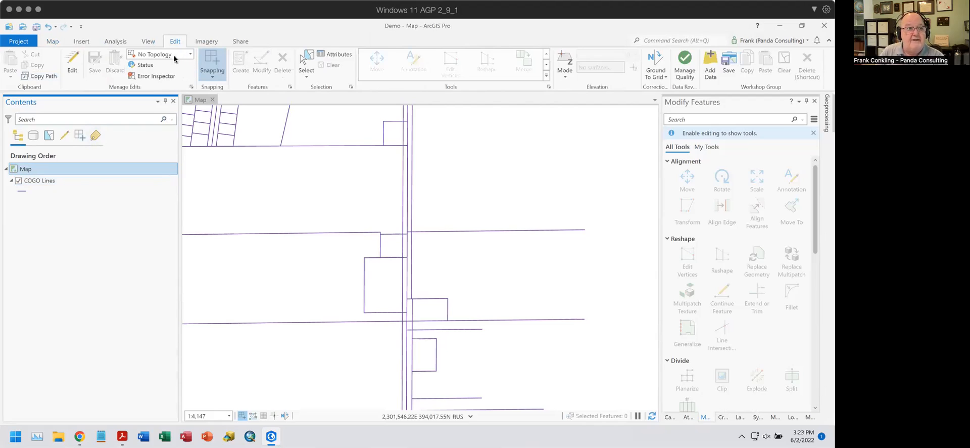
Open the ribbon customization options and review the tab sets down to the Feature Layer Appearance, Labeling and Data tabs
left_click(18, 42)
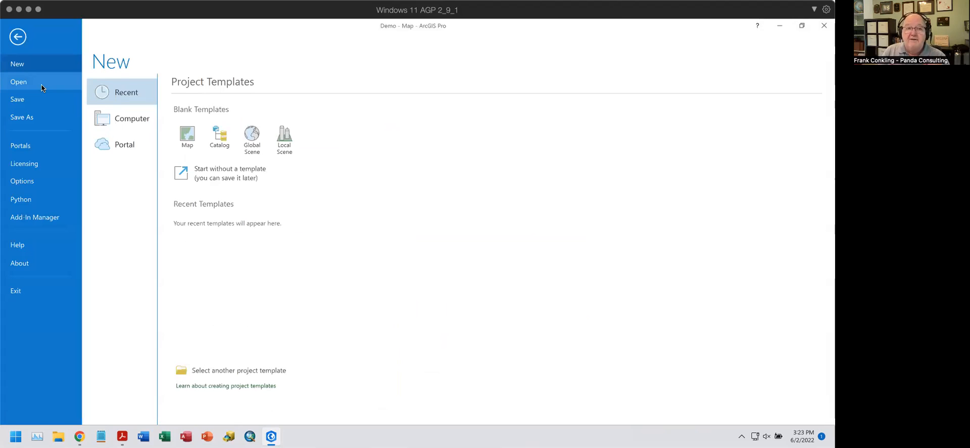
left_click(30, 180)
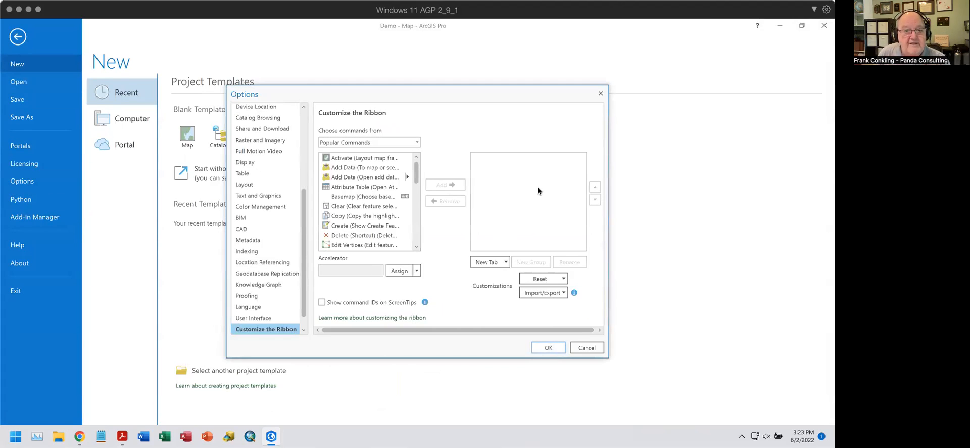
scroll(572, 186, "down", 5)
scroll(556, 189, "down", 10)
scroll(555, 192, "down", 8)
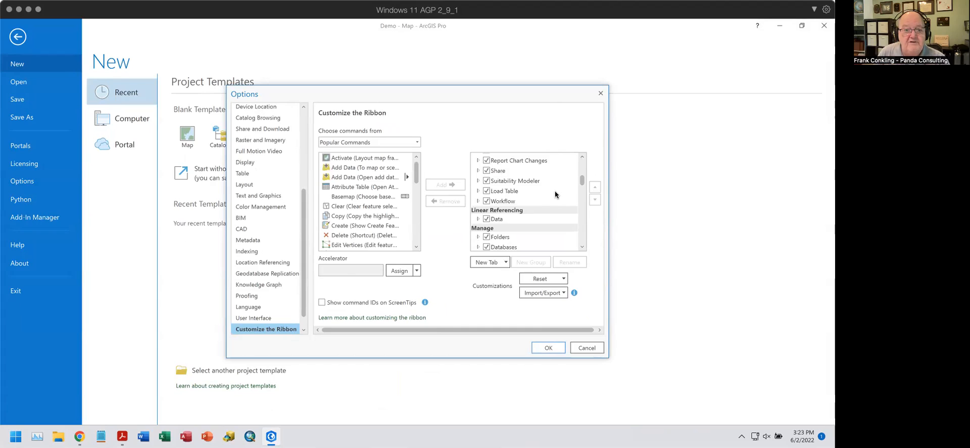
scroll(555, 193, "down", 6)
scroll(555, 192, "down", 8)
scroll(541, 201, "down", 8)
scroll(542, 201, "down", 5)
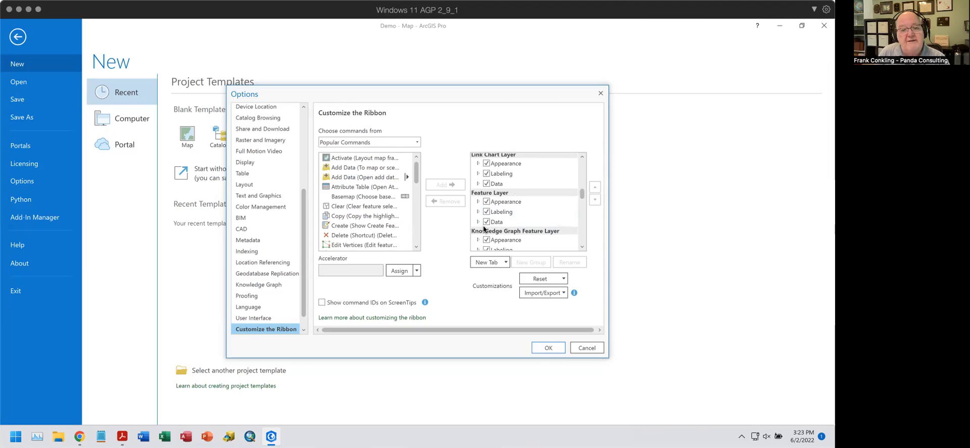
left_click(501, 212)
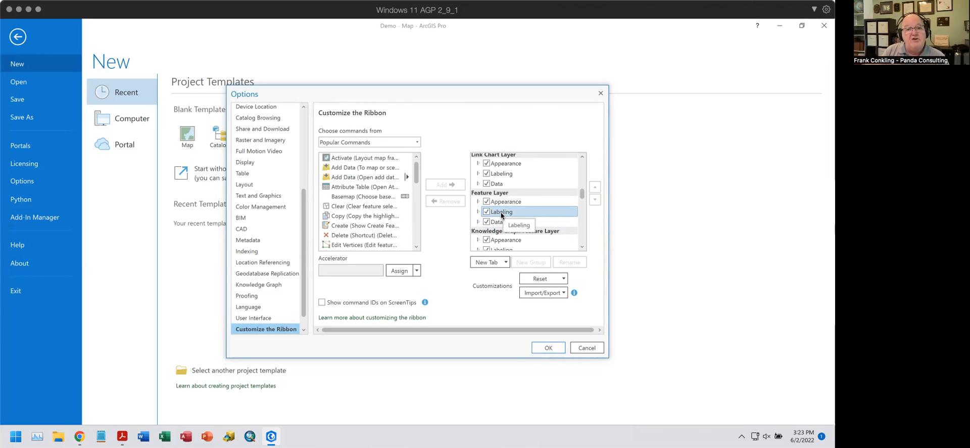
Examine the remaining contextual tab sets in the ribbon customization list, including the Parcels Records and Quality tabs
scroll(558, 204, "down", 3)
scroll(558, 203, "down", 5)
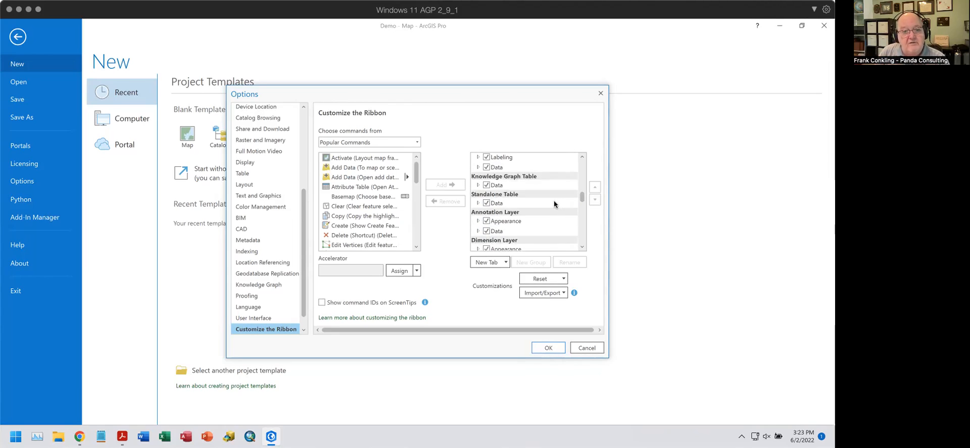
scroll(555, 204, "down", 6)
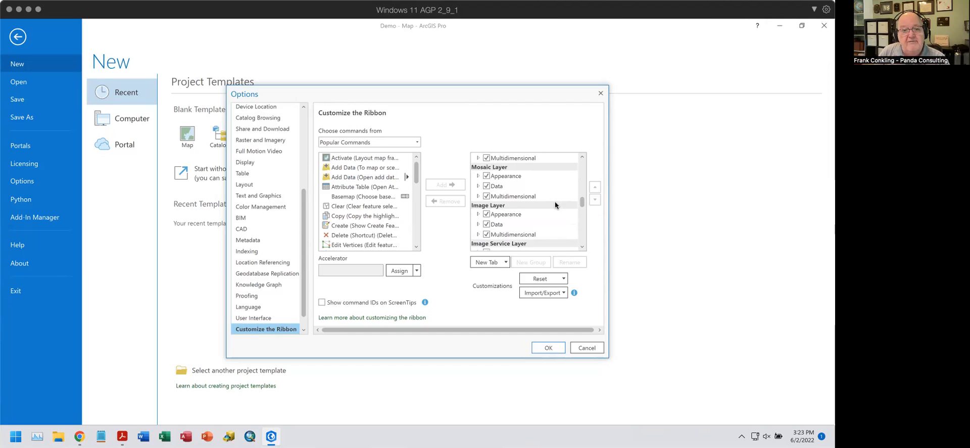
scroll(555, 204, "down", 6)
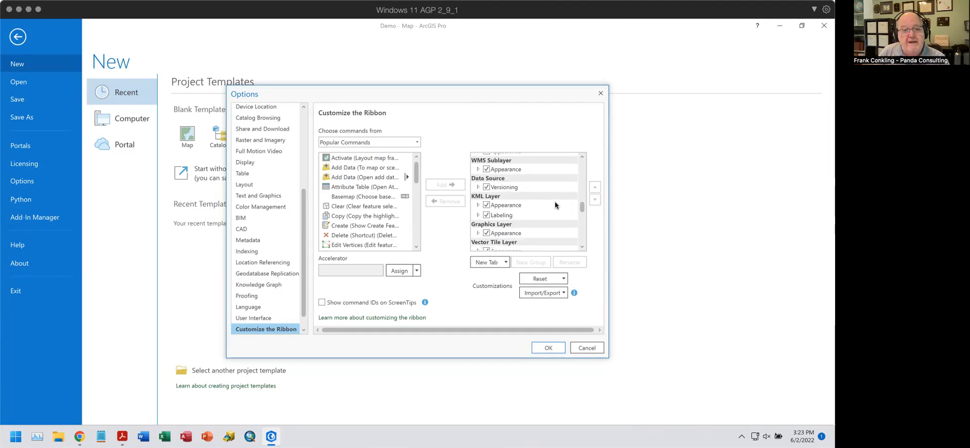
scroll(555, 205, "down", 6)
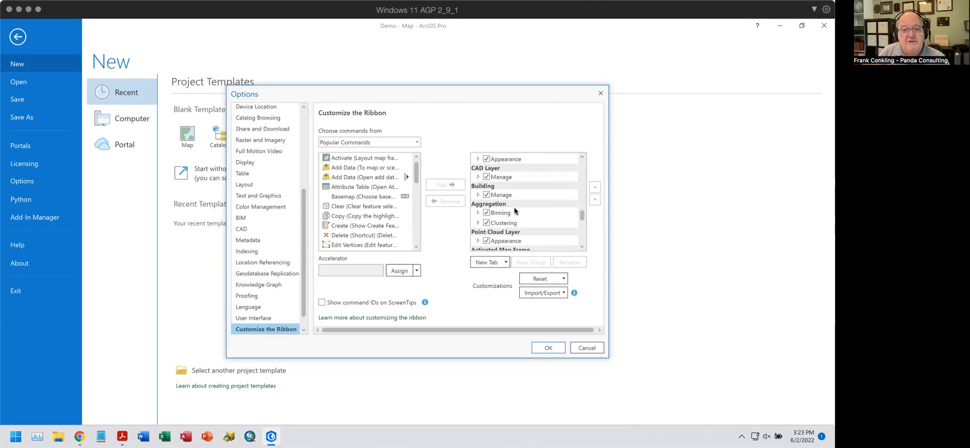
scroll(516, 208, "down", 4)
scroll(516, 212, "down", 2)
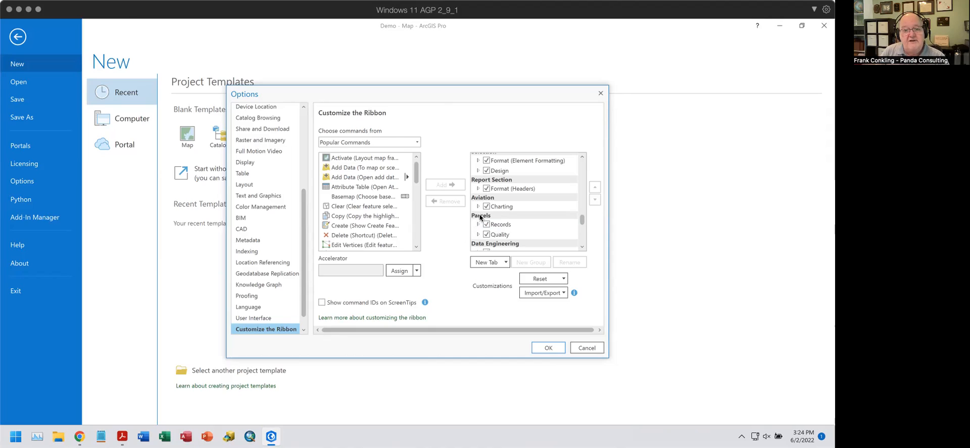
left_click(502, 224)
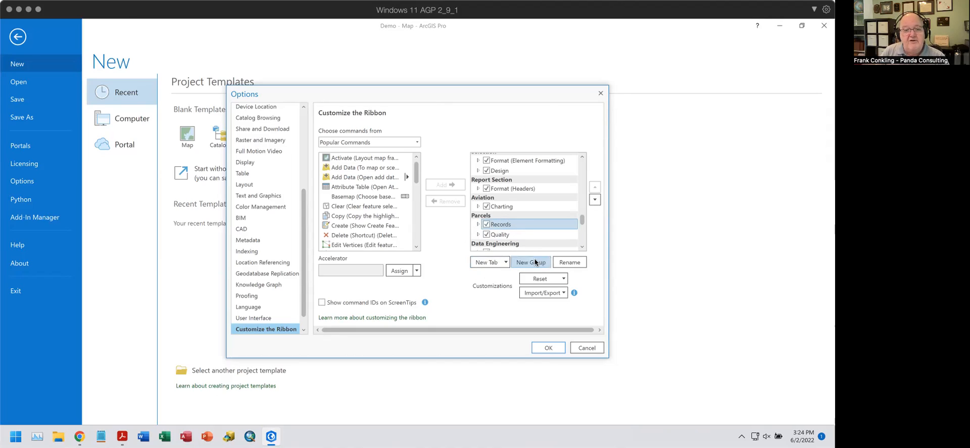
left_click_drag(582, 219, 582, 223)
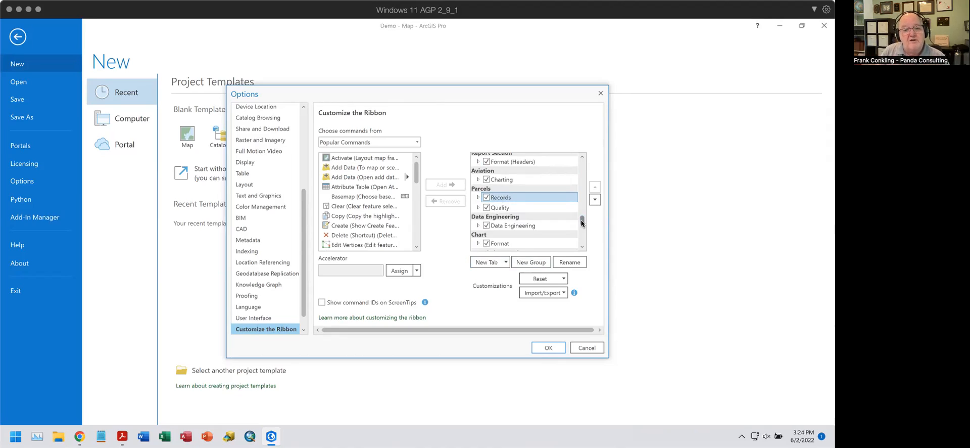
Export the ribbon customizations to the COGO folder as Workshop Customization and accept the options
left_click(564, 292)
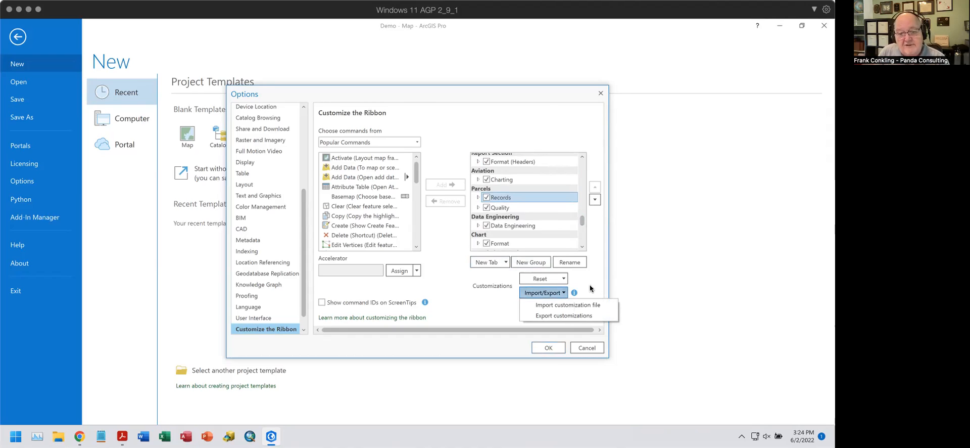
left_click(573, 314)
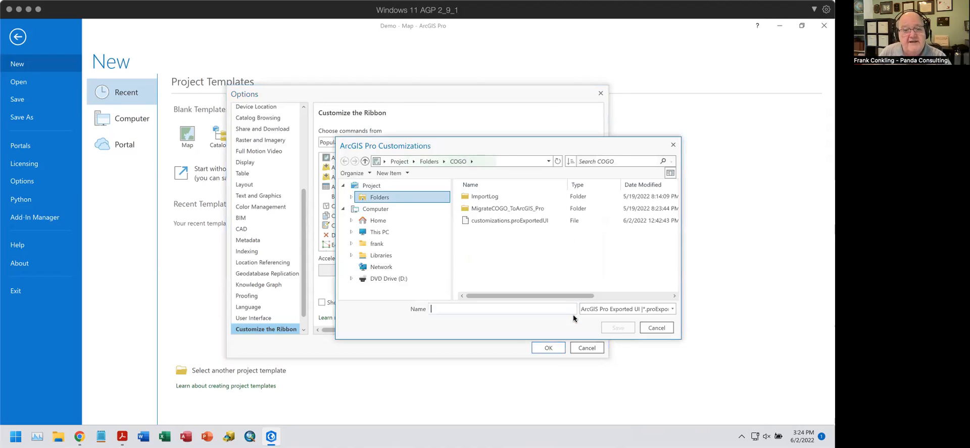
type("Workshop Customization")
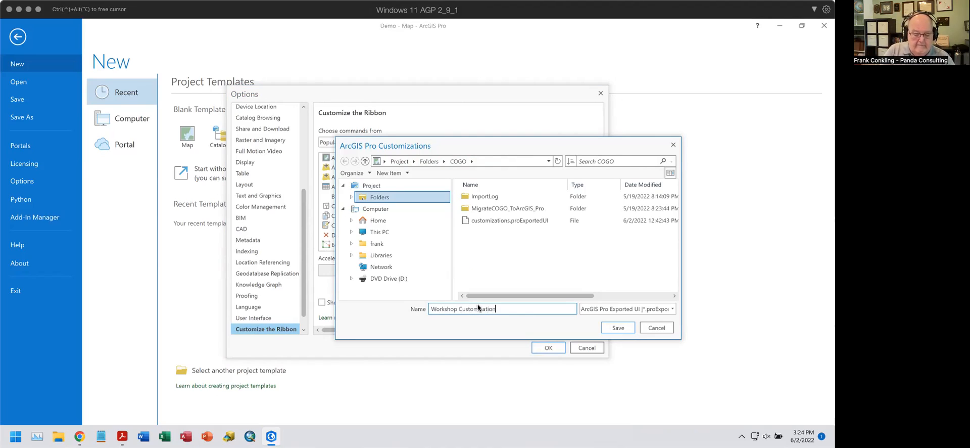
left_click(613, 328)
left_click(548, 347)
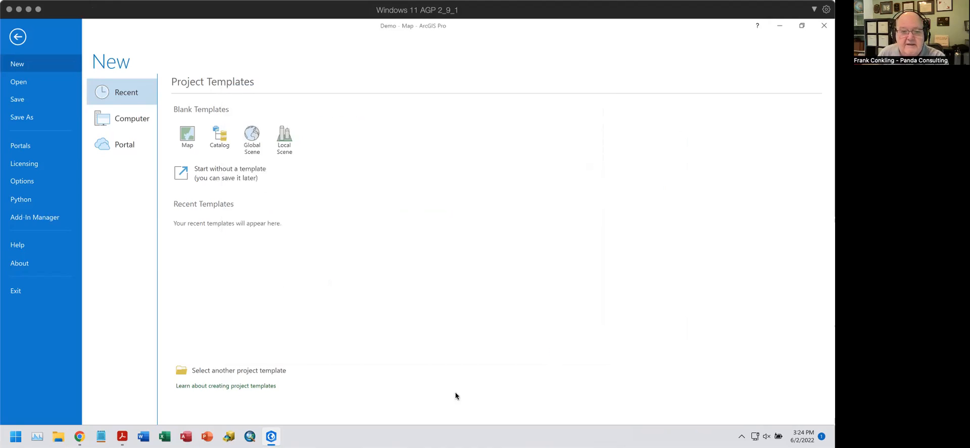
Switch to File Explorer and open the Workshops > ArcGIS Pro > COGO folder on the Dropbox network drive
left_click(58, 435)
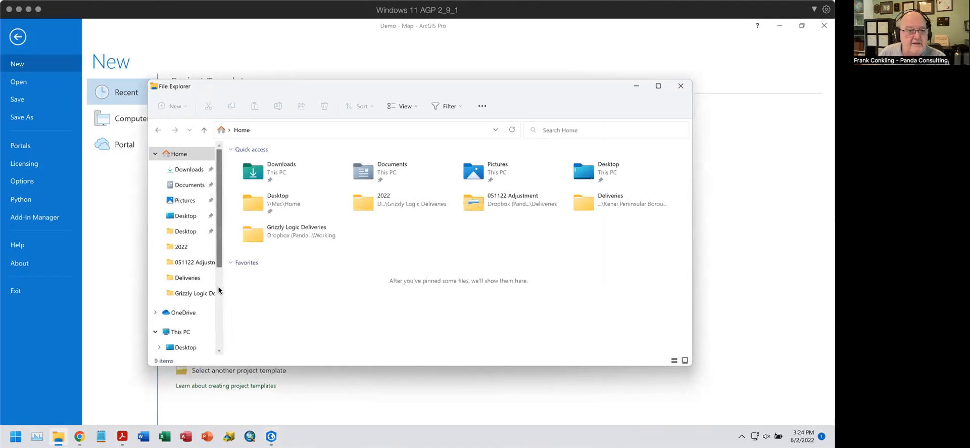
left_click(178, 331)
left_click(281, 281)
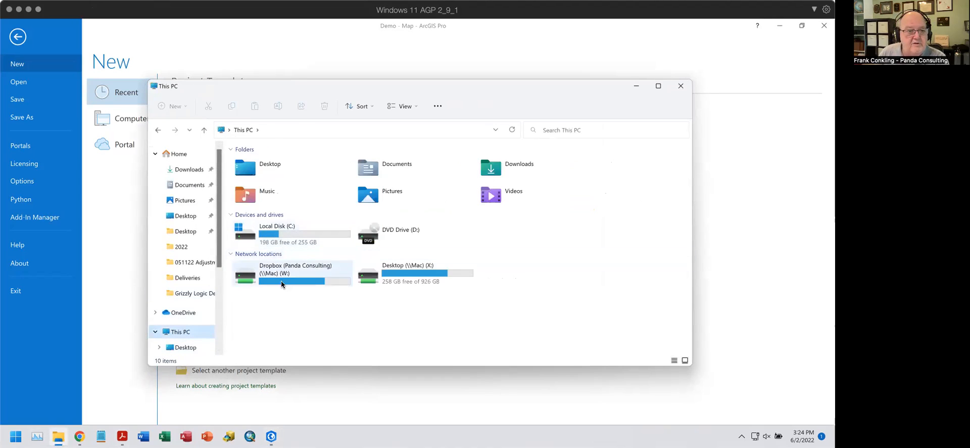
double_click(281, 284)
double_click(252, 302)
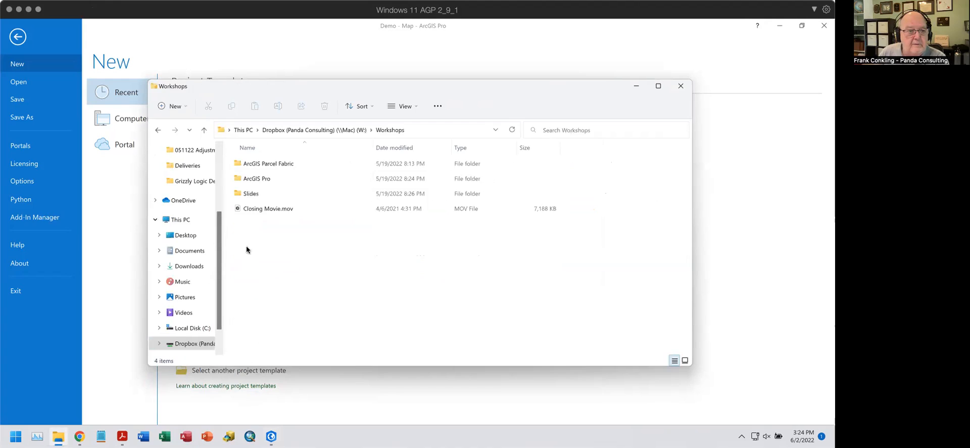
double_click(260, 179)
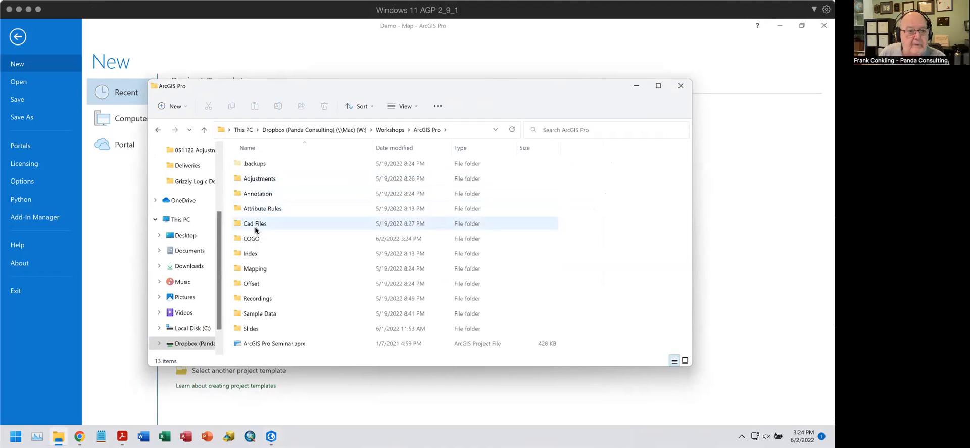
double_click(250, 238)
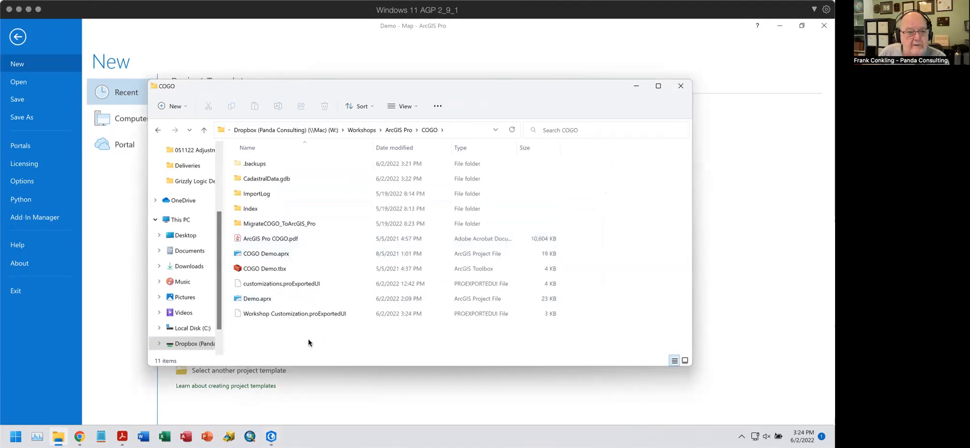
Check the actions available for the Workshop Customization.proExportedUI file, then close the COGO folder window
right_click(333, 317)
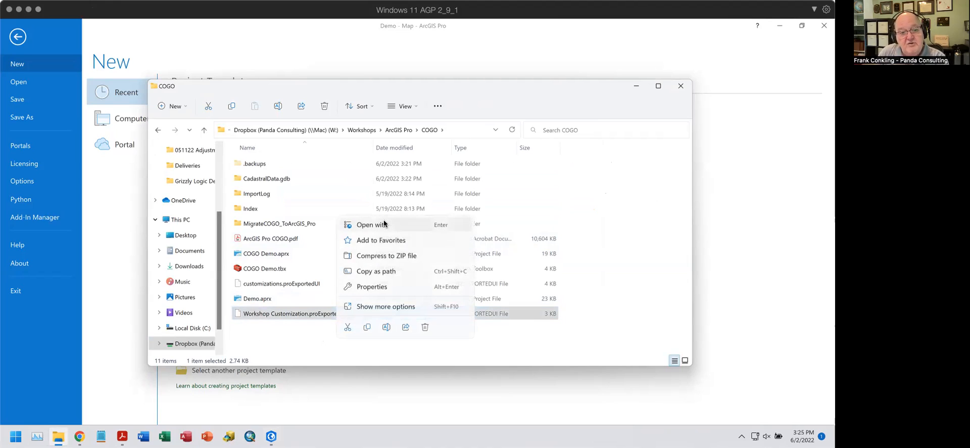
left_click(303, 330)
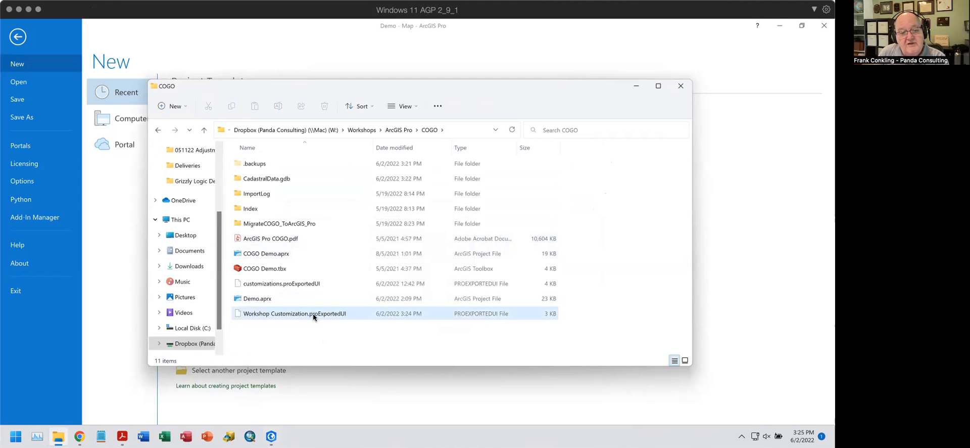
right_click(314, 314)
left_click(306, 348)
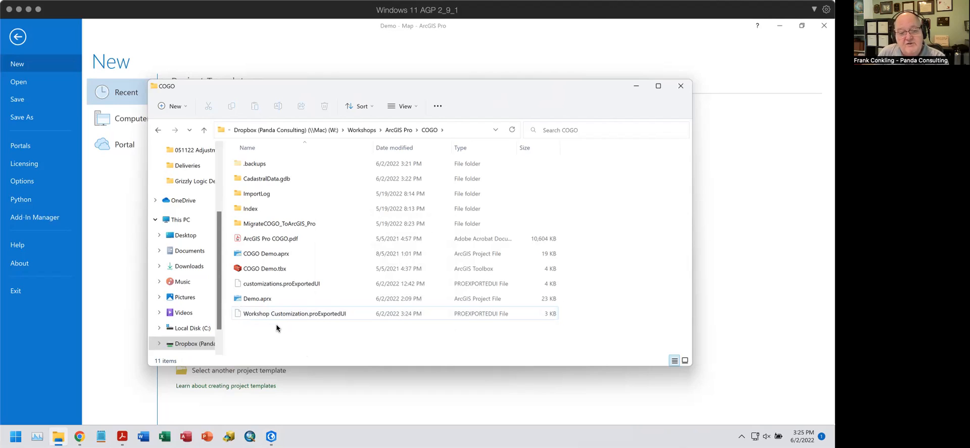
left_click(682, 87)
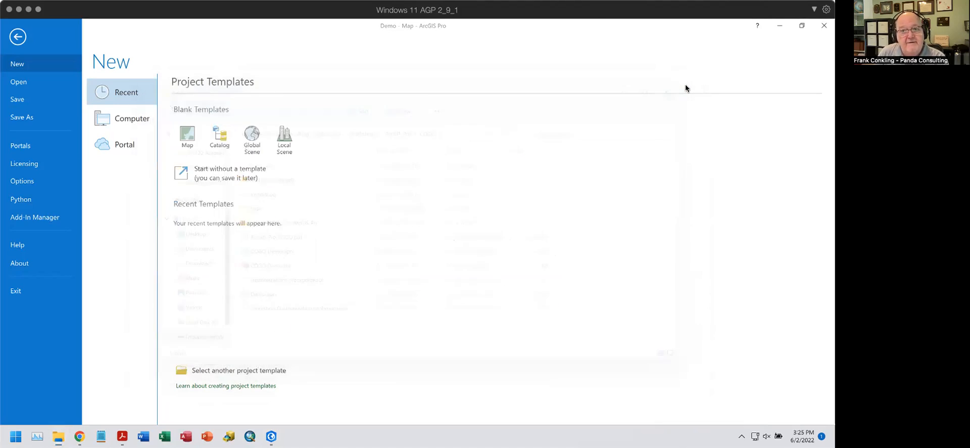
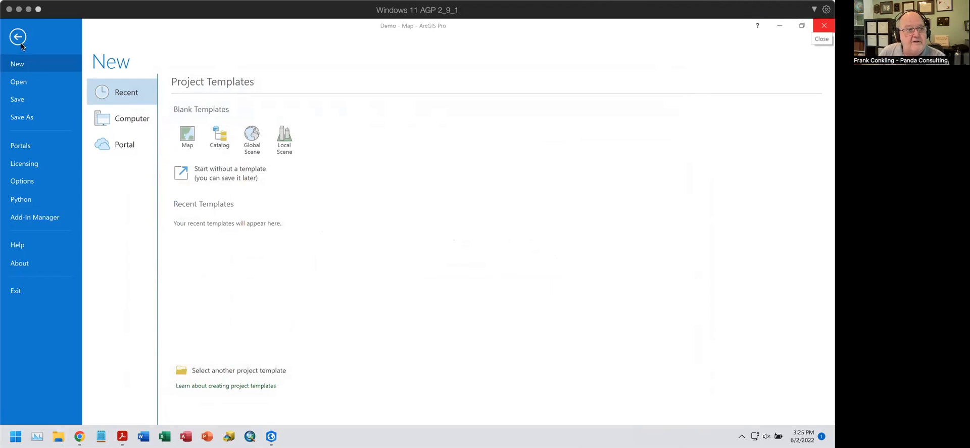
Open the Quick Access Toolbar customization page in the ArcGIS Pro options
left_click(26, 182)
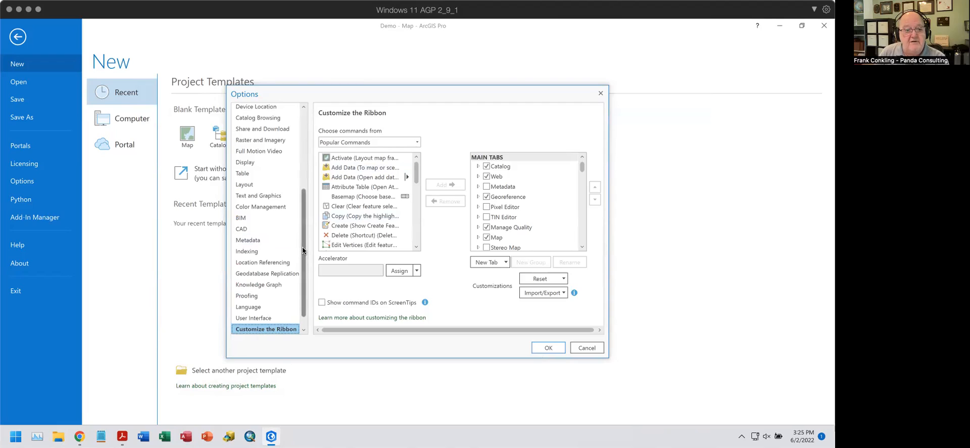
scroll(308, 283, "down", 1)
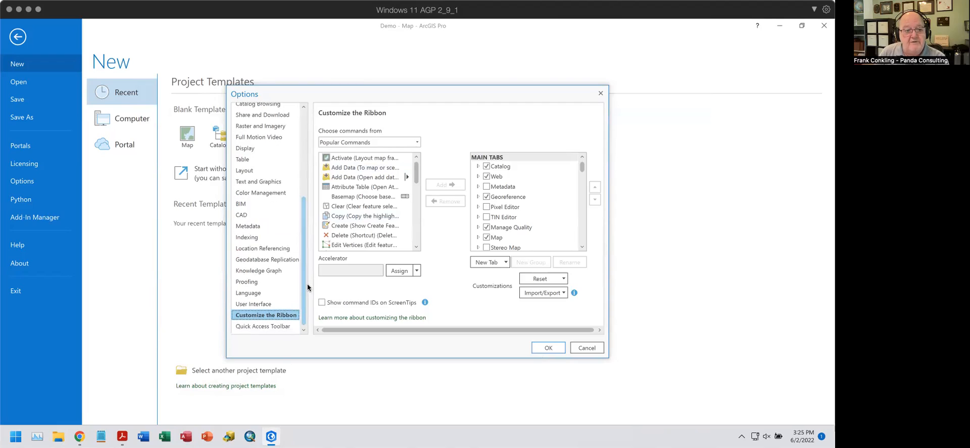
left_click(271, 326)
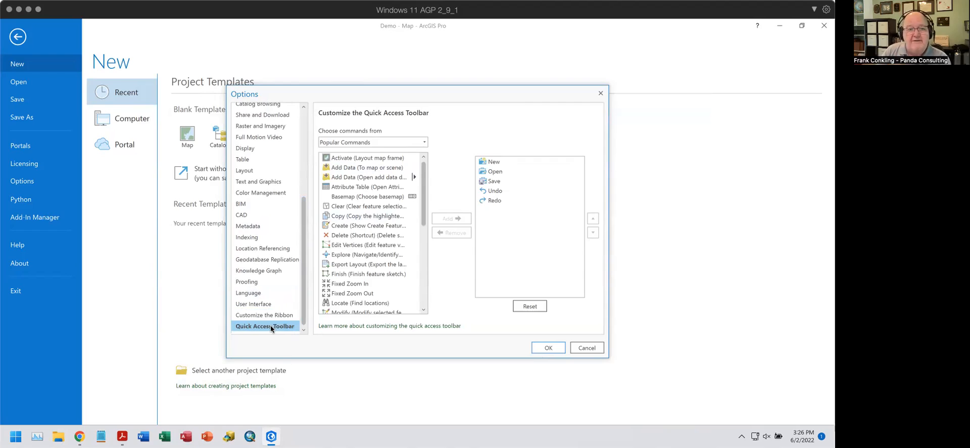
Switch to Chrome to examine the Quick Access Toolbar in the About ArcGIS Pro ribbon illustration, then return to the toolbar options
left_click(79, 436)
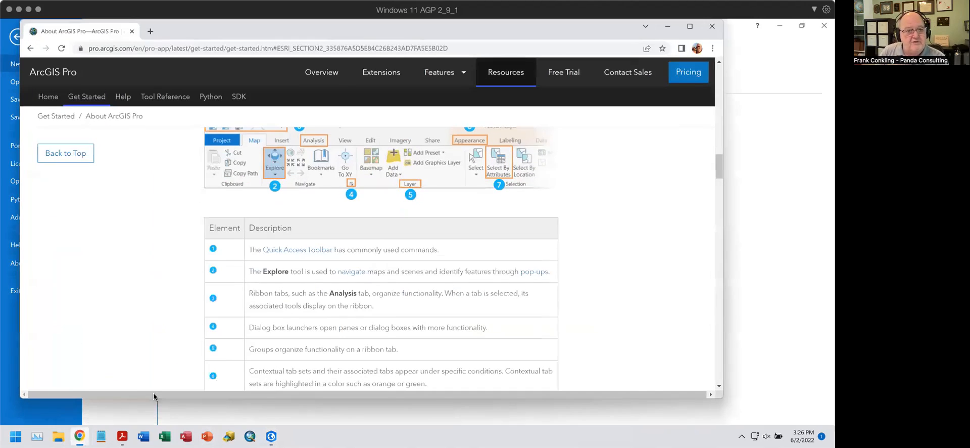
scroll(261, 175, "up", 2)
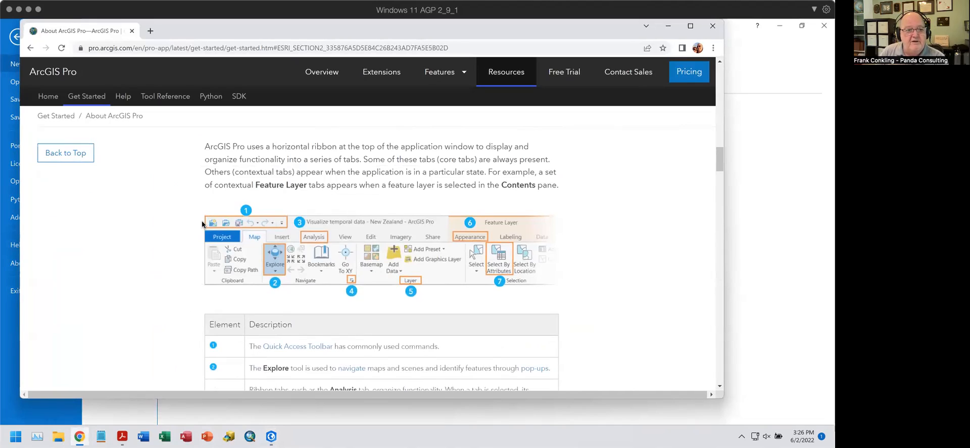
left_click(668, 26)
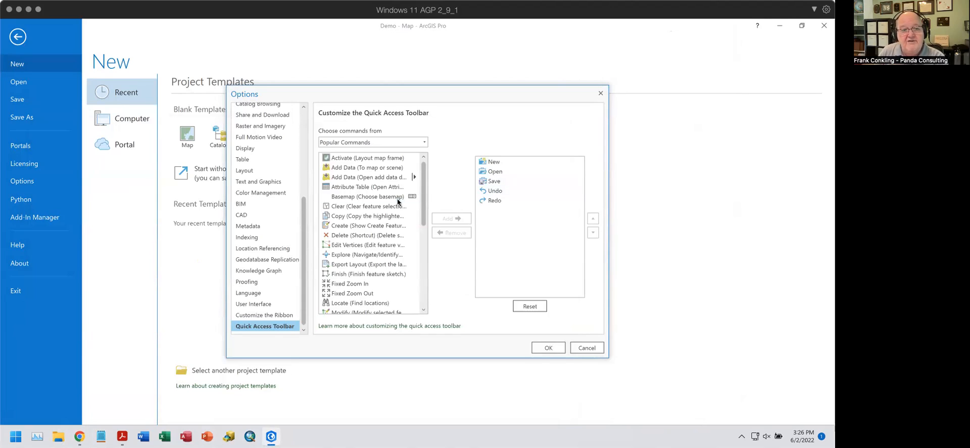
Switch the toolbar's command source from Popular Commands to All Commands and search it for "start edit"
scroll(379, 207, "down", 2)
scroll(380, 210, "down", 3)
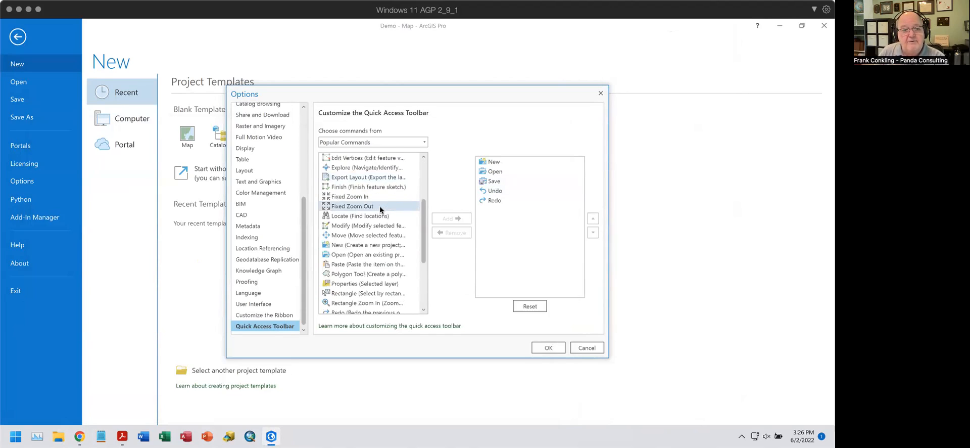
left_click(425, 144)
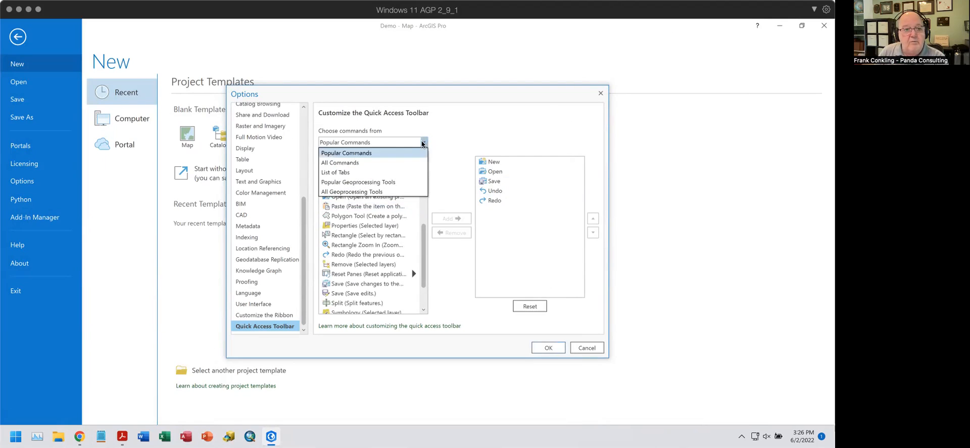
left_click(356, 165)
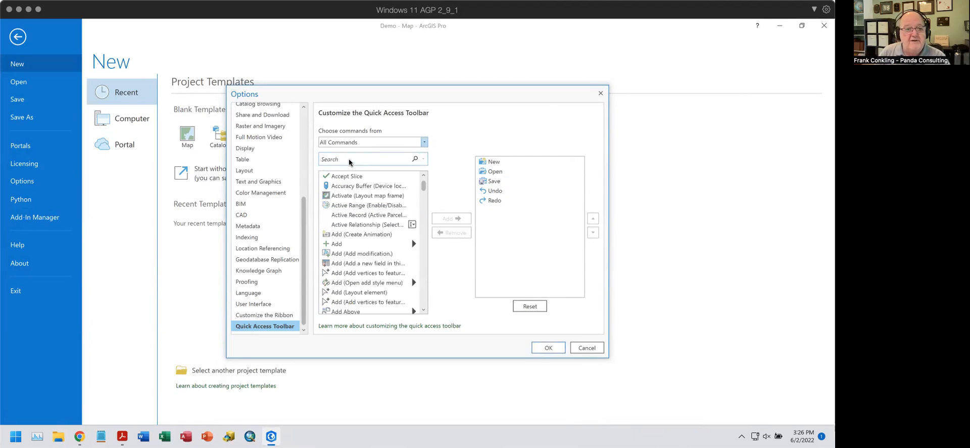
left_click(351, 155)
type("star")
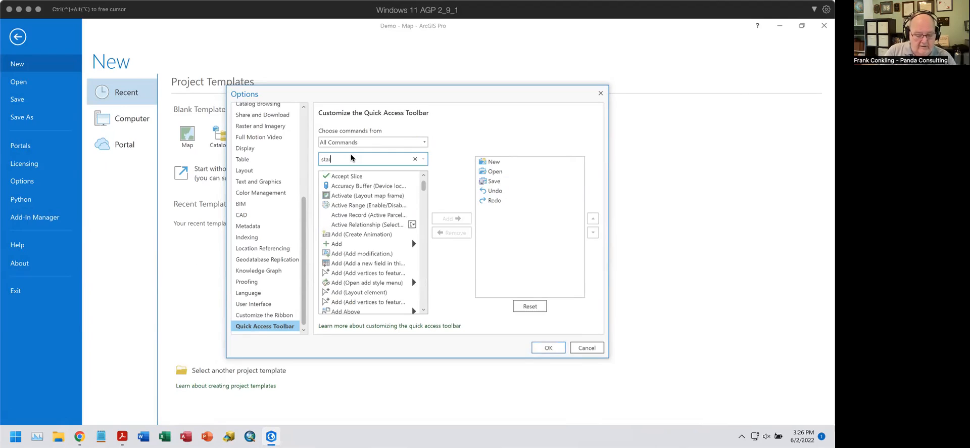
type("t edit")
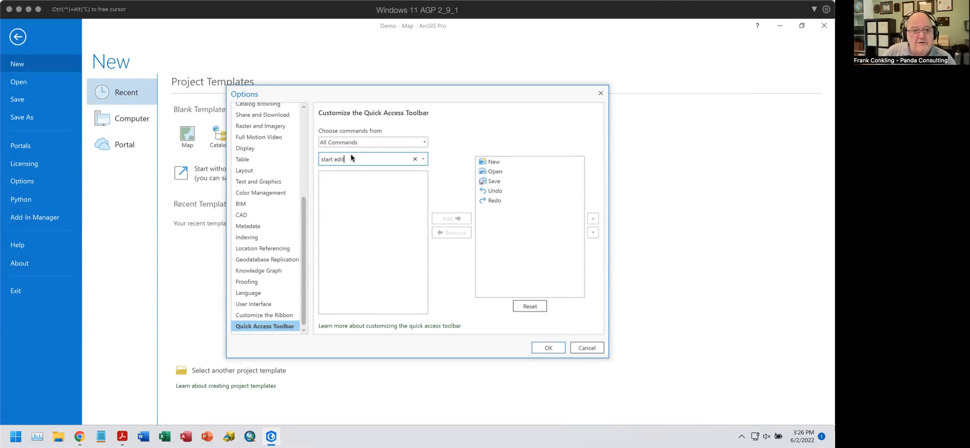
Search all commands for "edit" and add the Enable editing command to the Quick Access Toolbar
left_click_drag(351, 154, 304, 157)
type("edit")
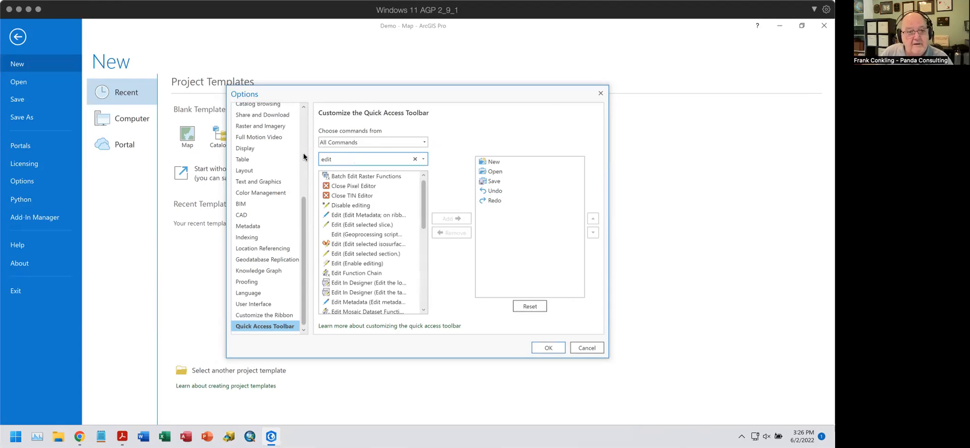
scroll(388, 301, "down", 2)
scroll(390, 301, "down", 2)
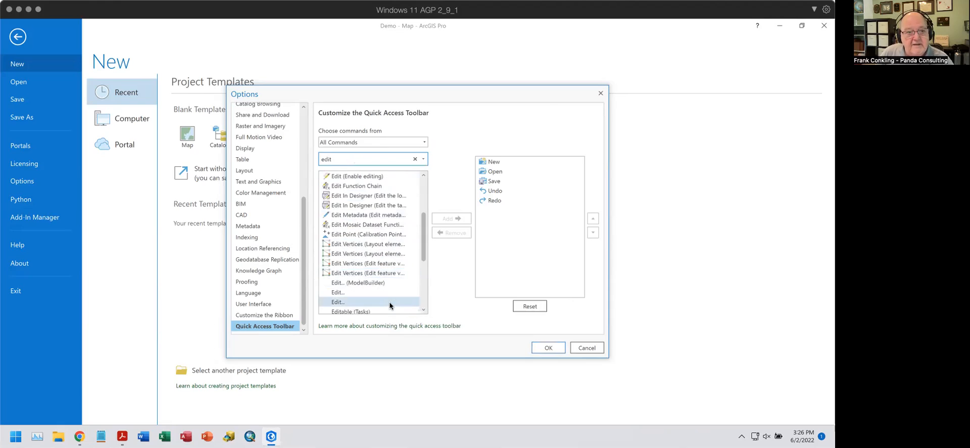
scroll(389, 306, "down", 3)
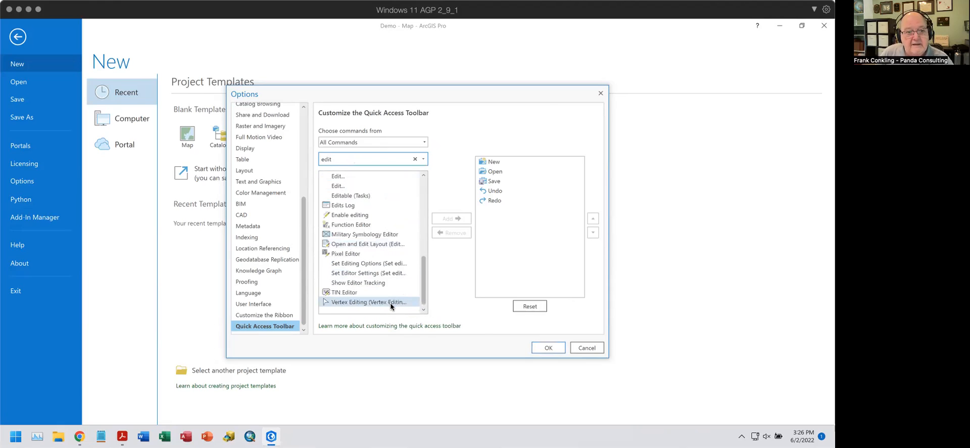
left_click(358, 217)
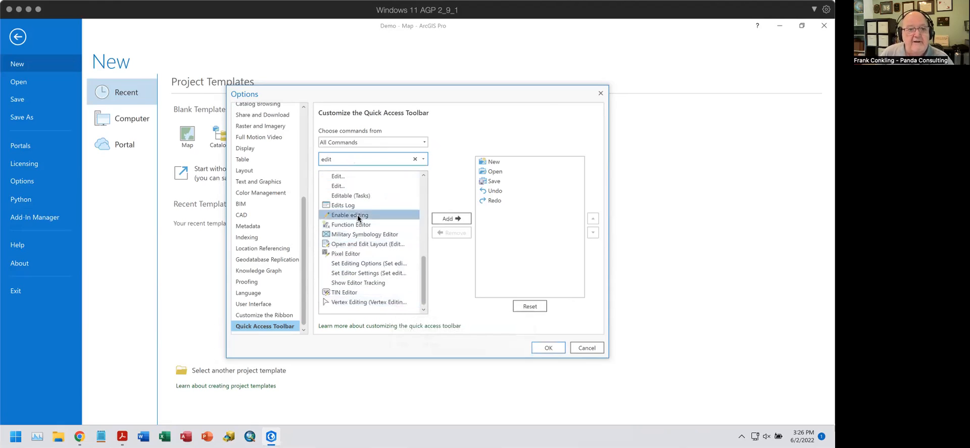
left_click(445, 218)
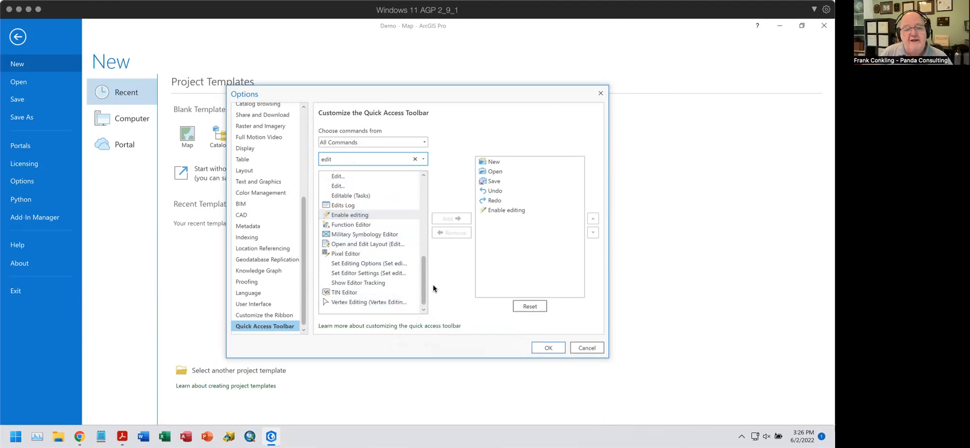
left_click(512, 213)
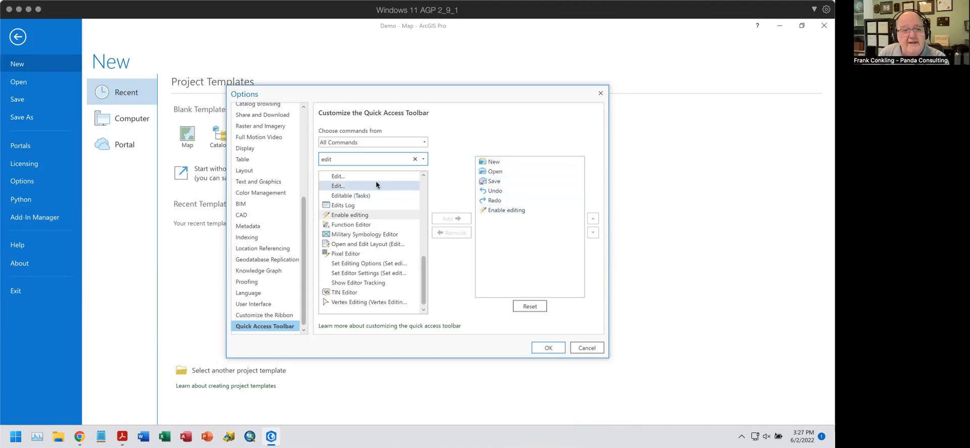
Search all commands for "save" and add the Save command that saves edits to the Quick Access Toolbar
left_click(415, 159)
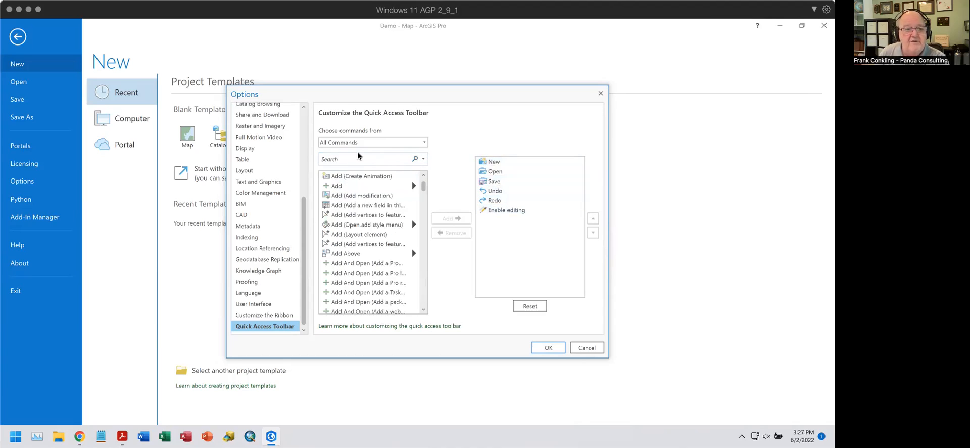
type("save edits")
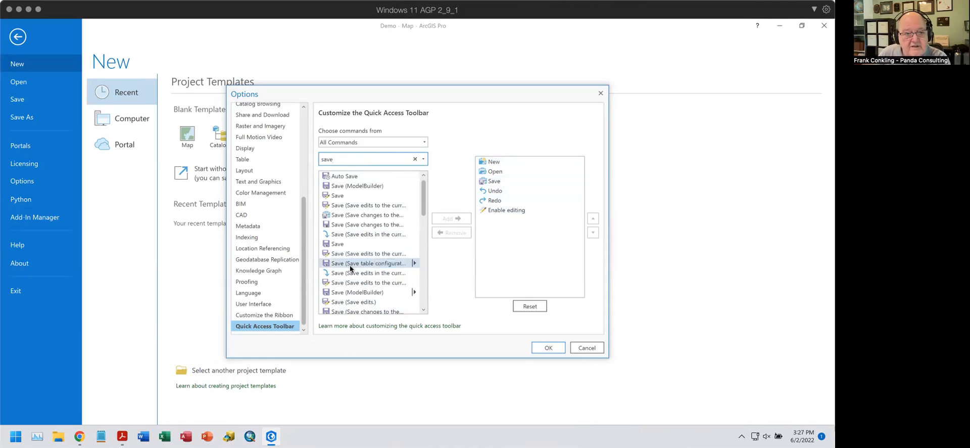
left_click(329, 253)
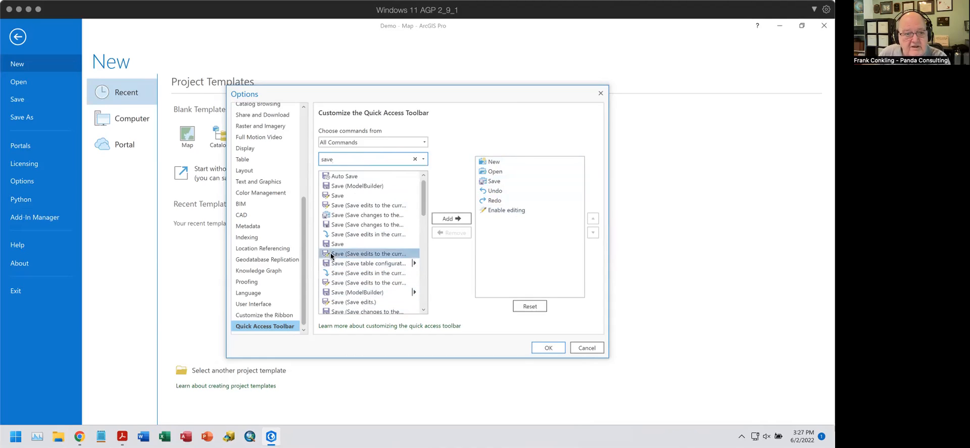
left_click(446, 218)
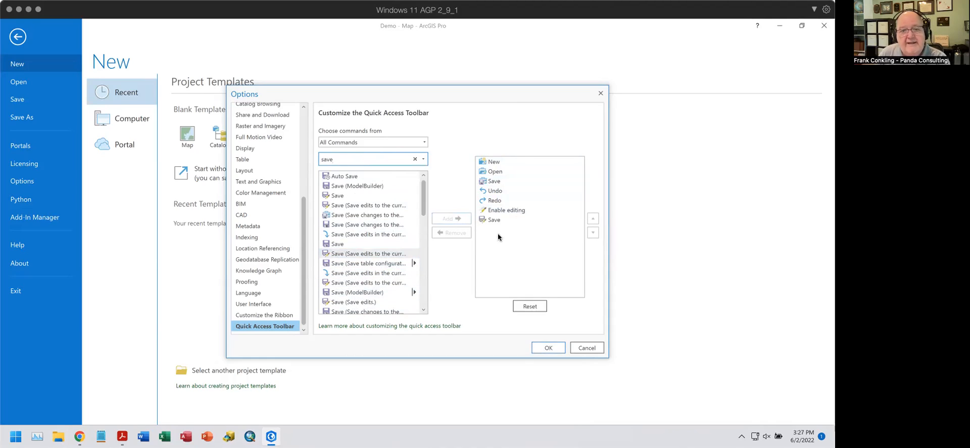
Clear the command search, return to Popular Commands and add the Add Data (Open add data) command to the toolbar
double_click(347, 161)
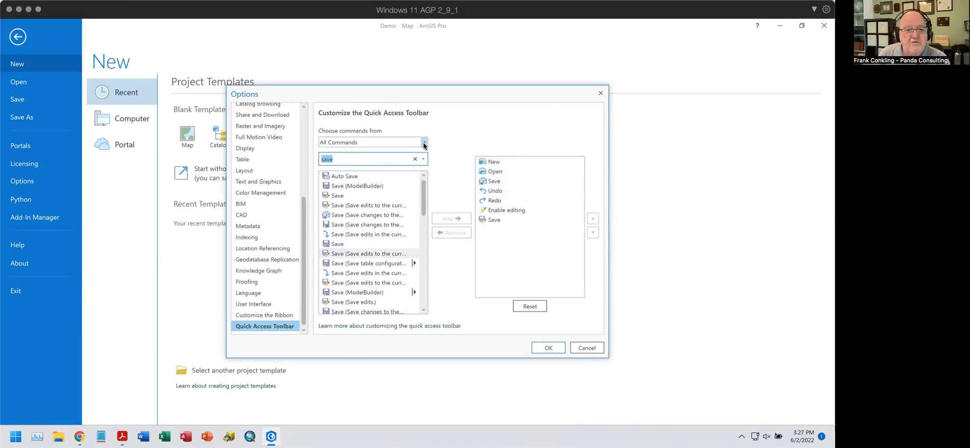
left_click(415, 159)
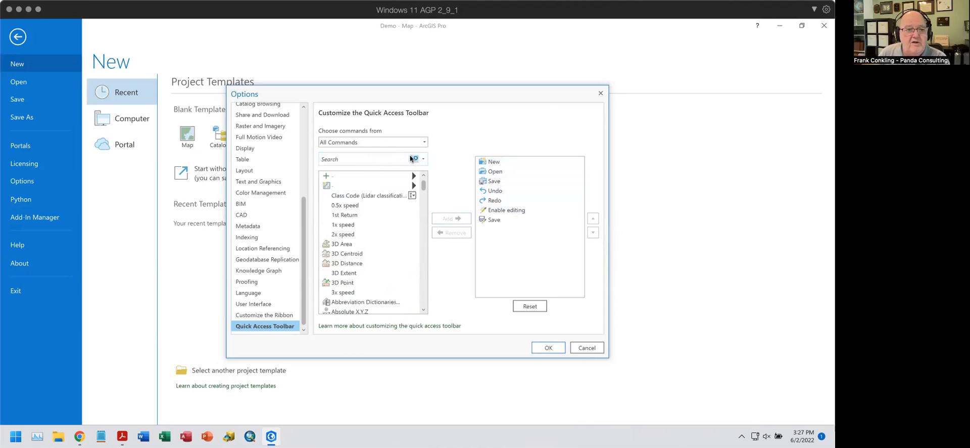
left_click(423, 142)
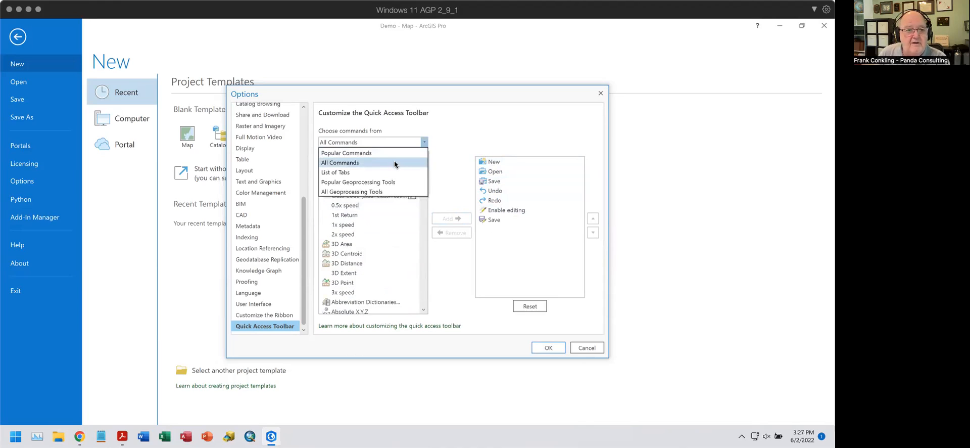
left_click(374, 150)
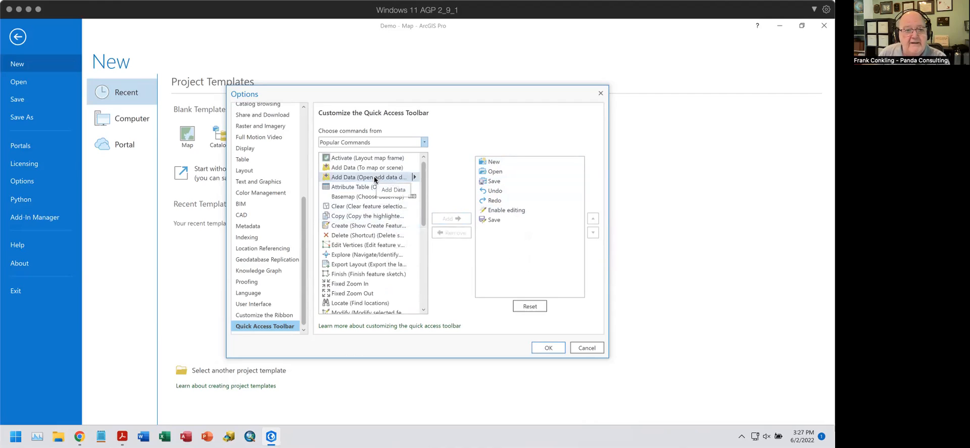
left_click(357, 177)
left_click(452, 218)
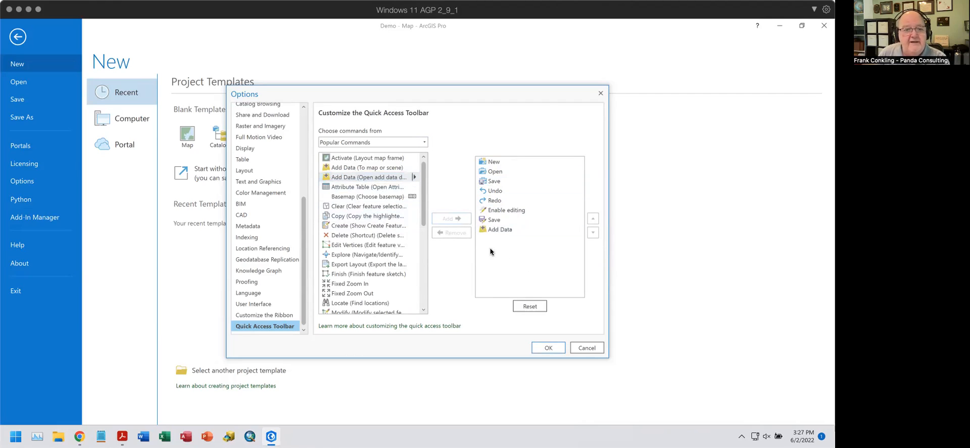
Add the Copy and Paste commands from Popular Commands to the Quick Access Toolbar
left_click(349, 217)
left_click(449, 218)
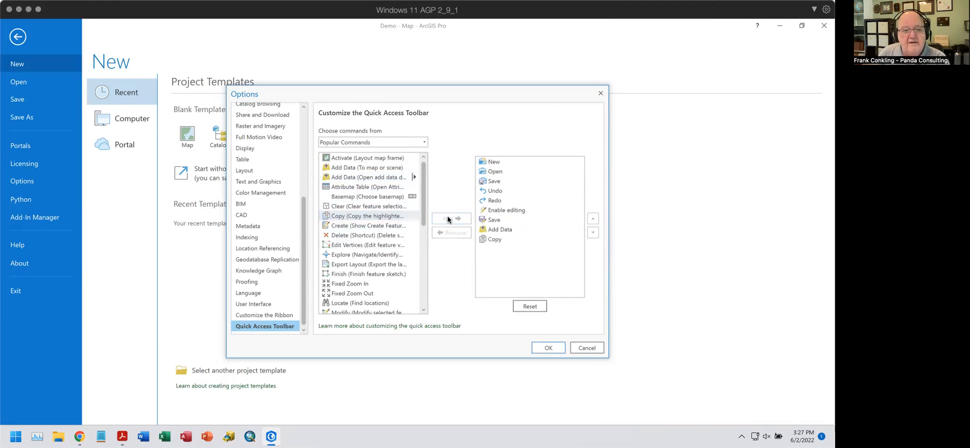
scroll(370, 266, "down", 6)
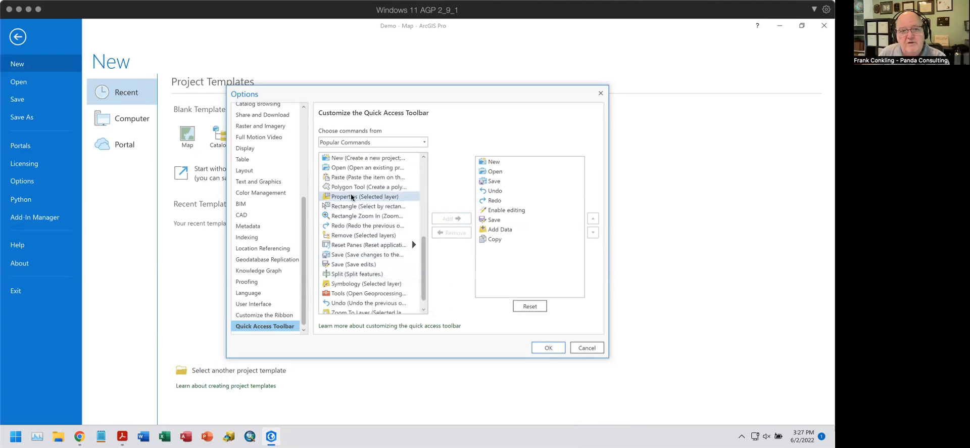
left_click(354, 177)
left_click(451, 217)
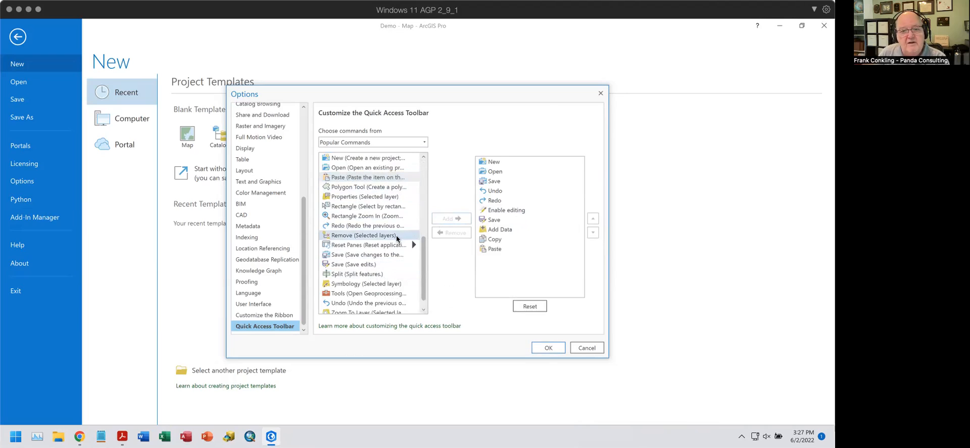
scroll(395, 235, "up", 2)
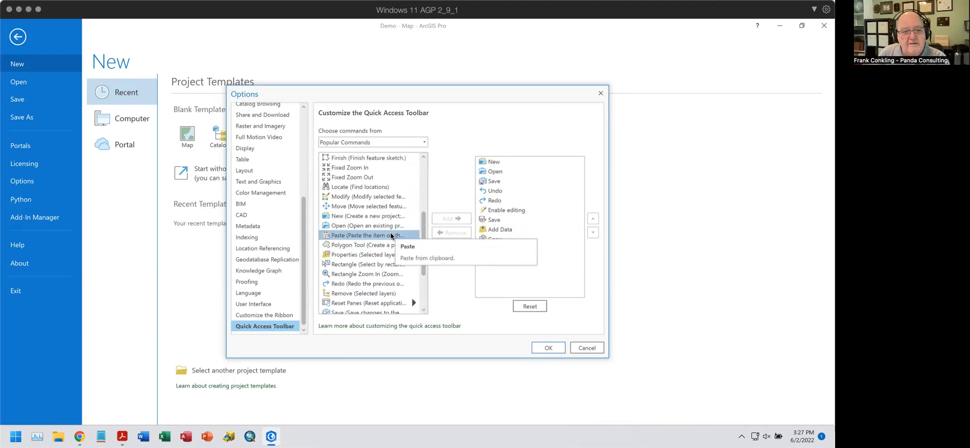
scroll(384, 266, "down", 1)
scroll(380, 270, "down", 2)
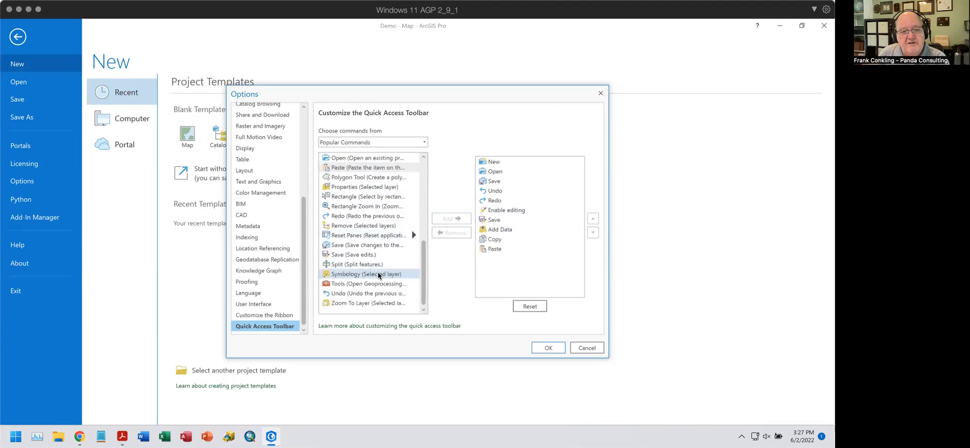
Move Add Data up to directly above Undo in the toolbar order, apply the options and return to the map
left_click(517, 230)
left_click(592, 218)
left_click(593, 219)
left_click(593, 218)
left_click(593, 218)
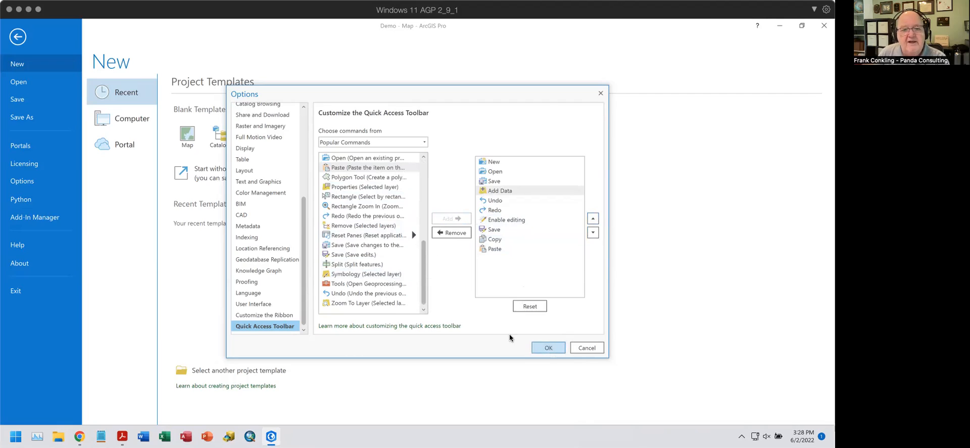
left_click(547, 346)
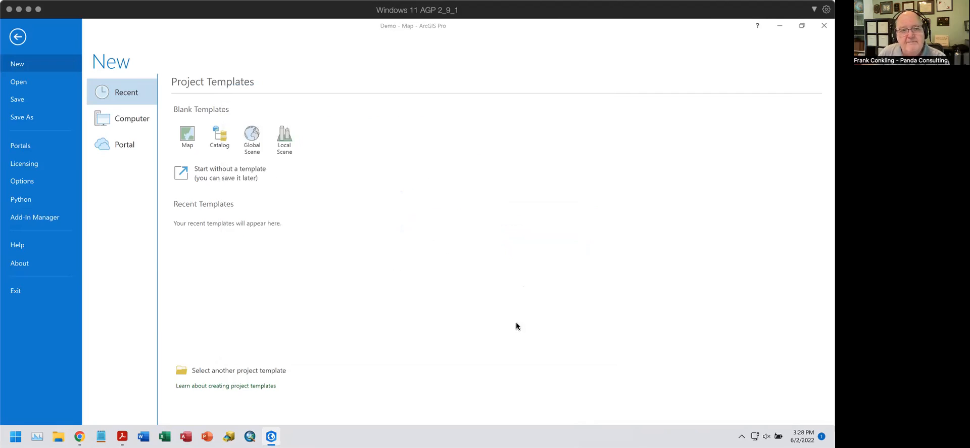
left_click(17, 37)
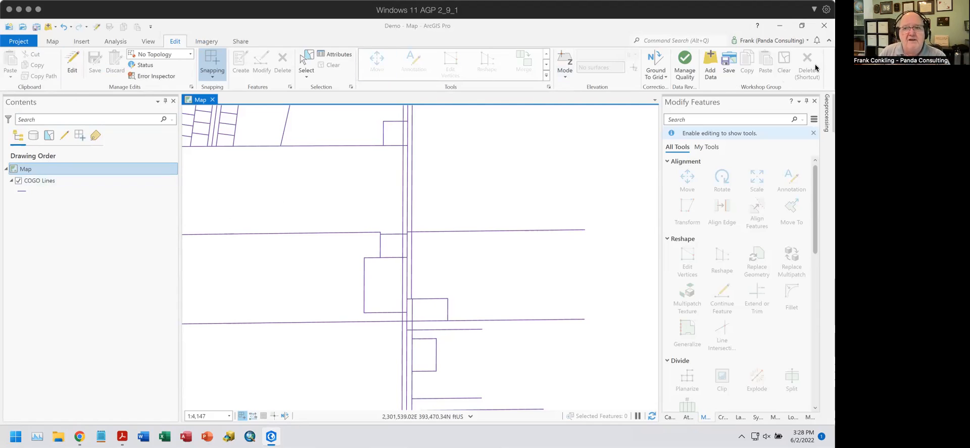
Show the Quick Access Toolbar below the ribbon and minimize the ribbon
left_click(829, 41)
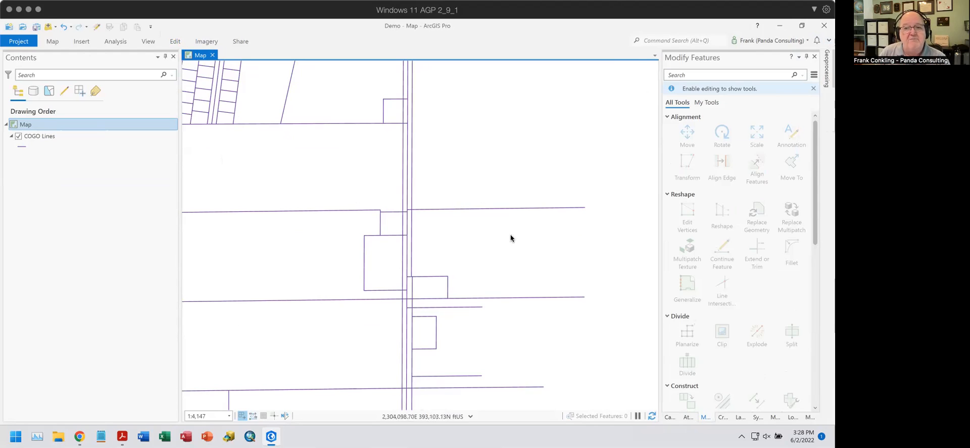
left_click(829, 41)
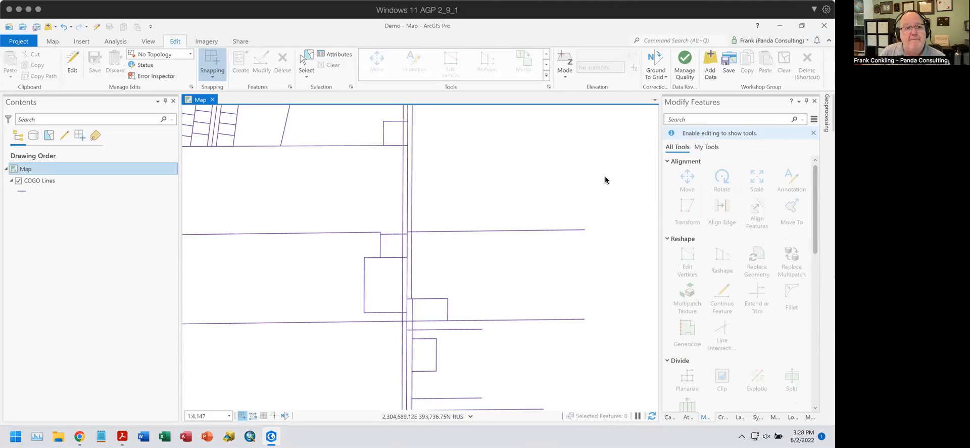
left_click(150, 27)
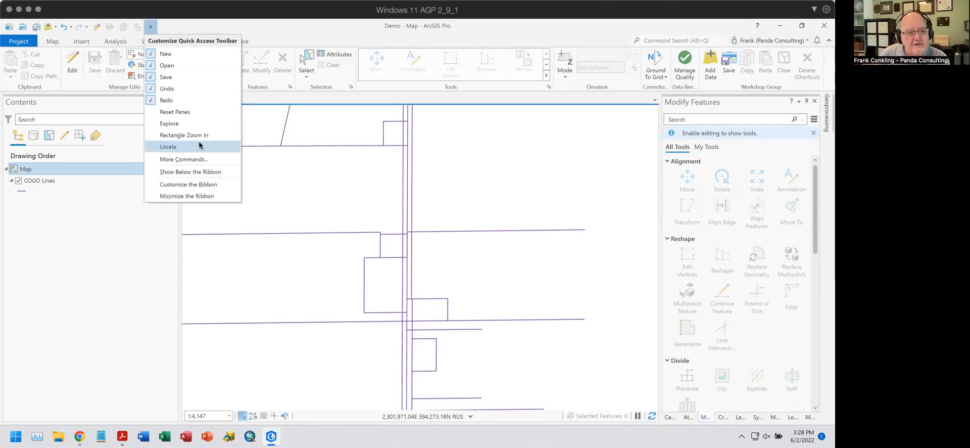
left_click(194, 172)
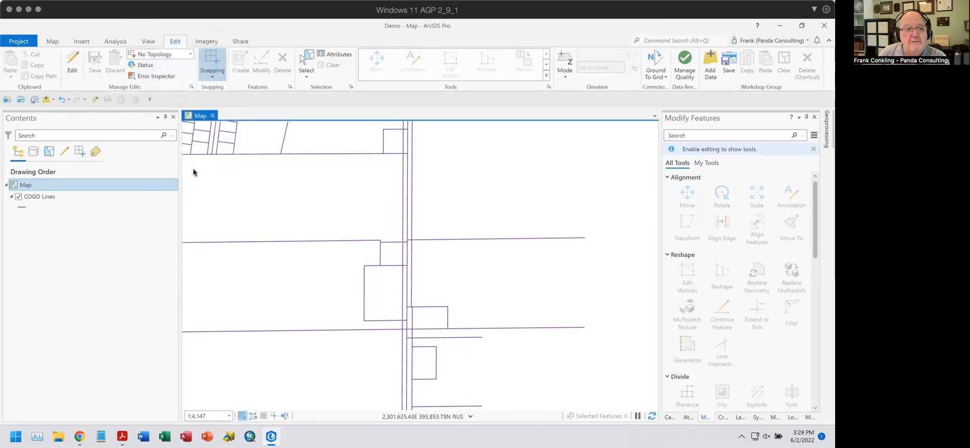
left_click(830, 41)
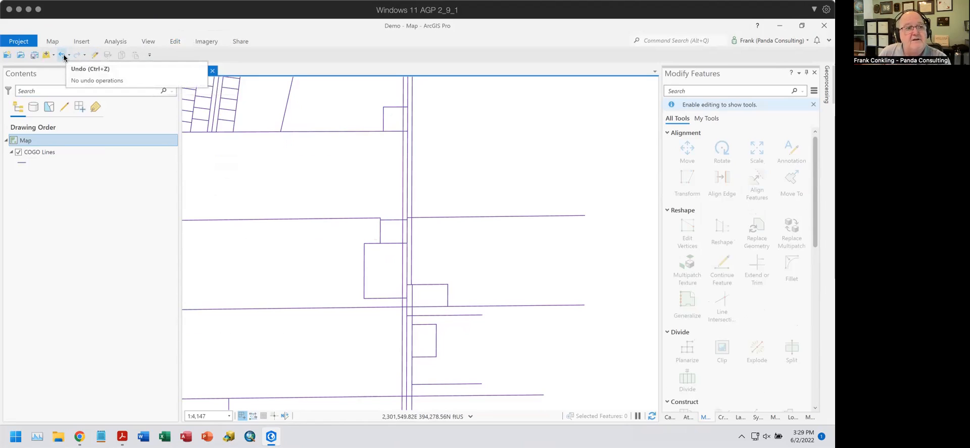
Open the options page for customizing the Quick Access Toolbar
left_click(150, 56)
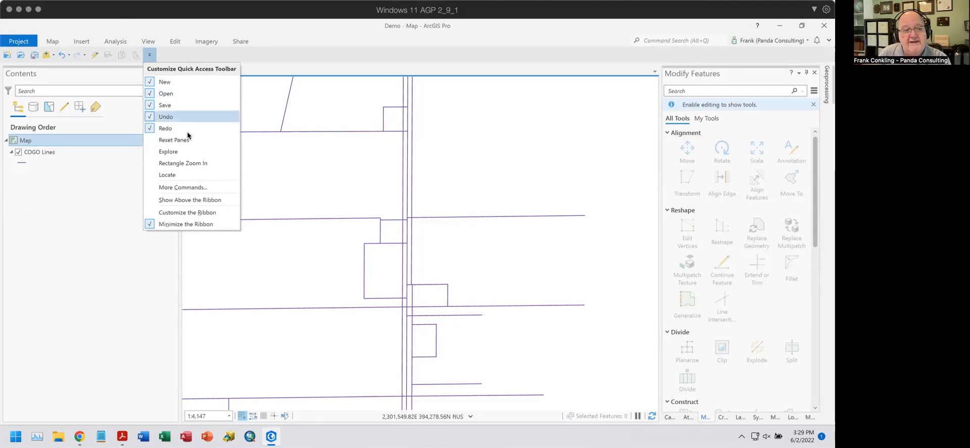
left_click(189, 213)
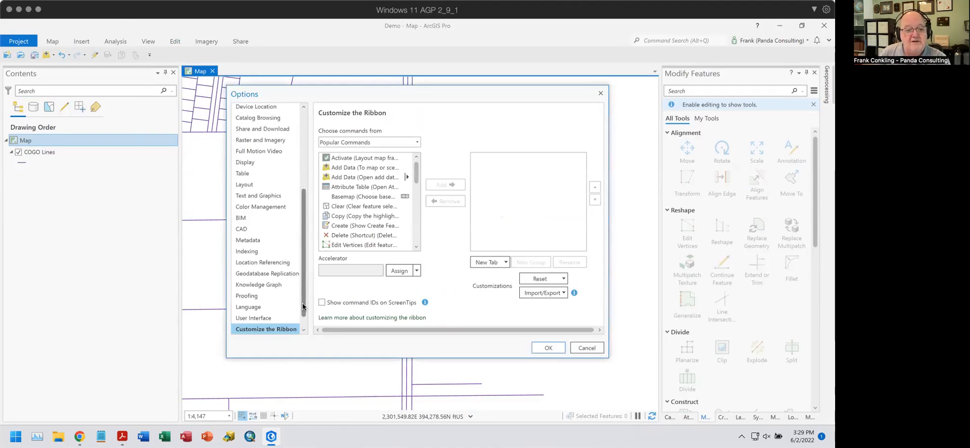
scroll(299, 331, "down", 1)
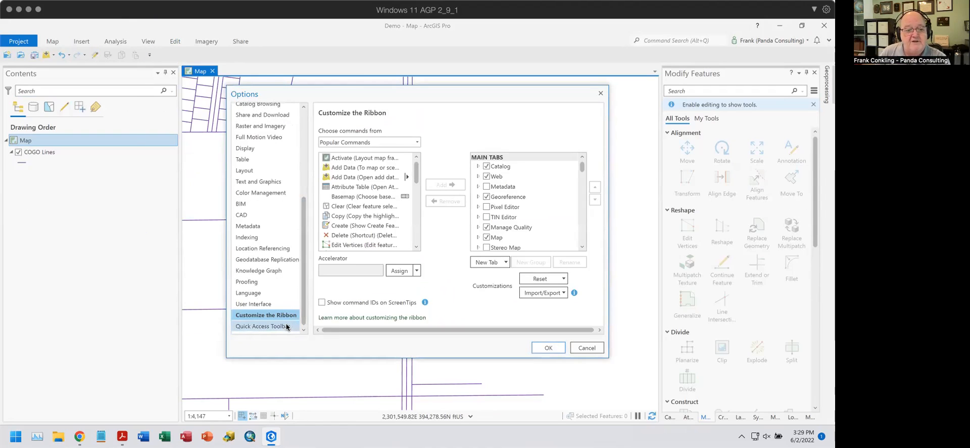
left_click(262, 326)
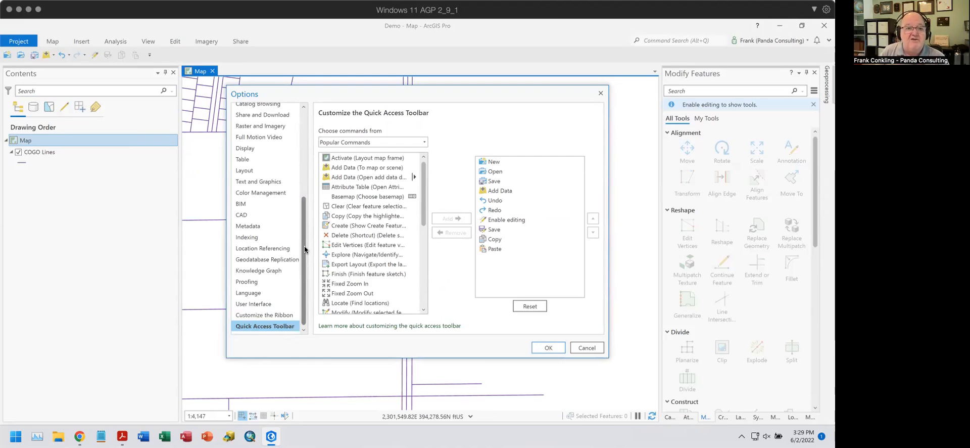
Look through the Popular Geoprocessing Tools that can be added to the Quick Access Toolbar
left_click(424, 144)
left_click(384, 182)
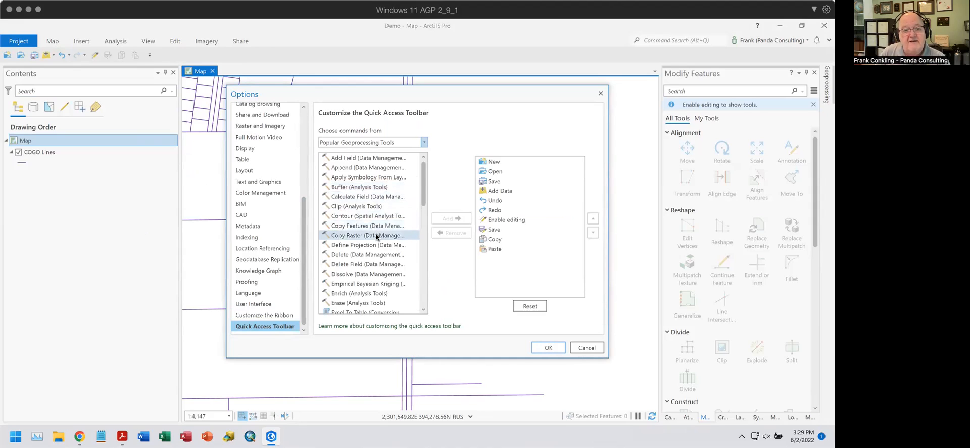
scroll(378, 232, "down", 4)
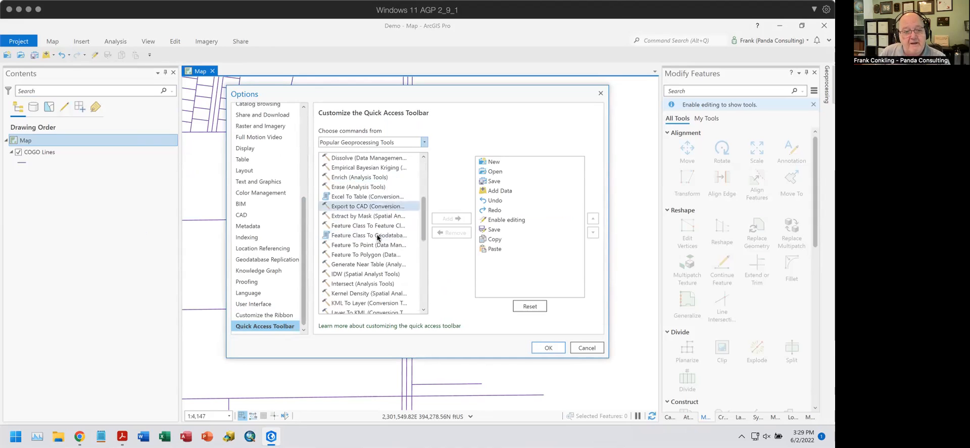
scroll(378, 237, "down", 3)
scroll(378, 236, "down", 4)
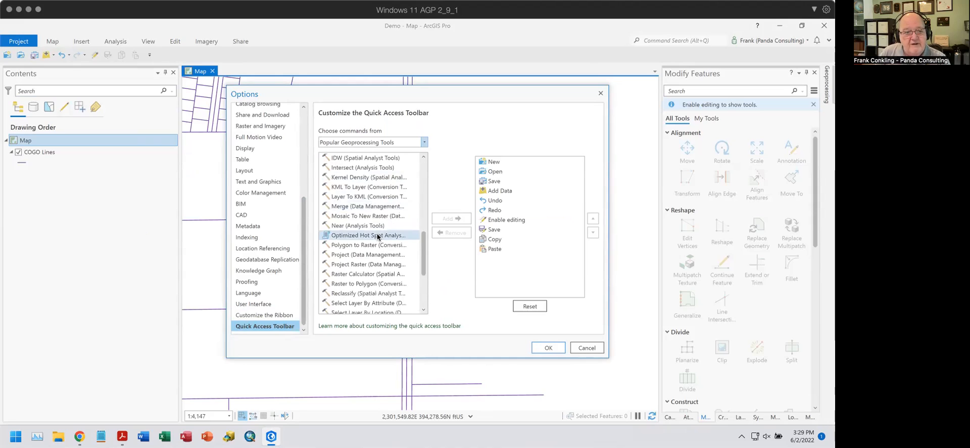
scroll(378, 237, "up", 6)
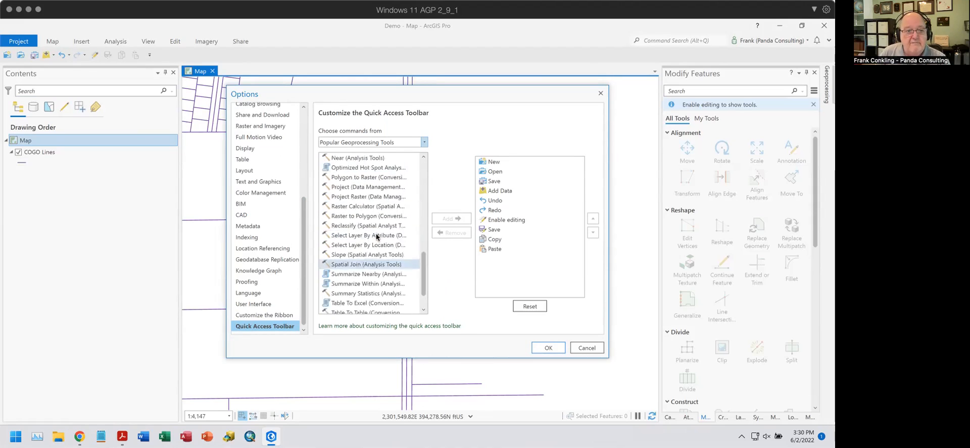
Search All Geoprocessing Tools for "compact", add the Compact tool to the Quick Access Toolbar and apply the options
left_click(423, 144)
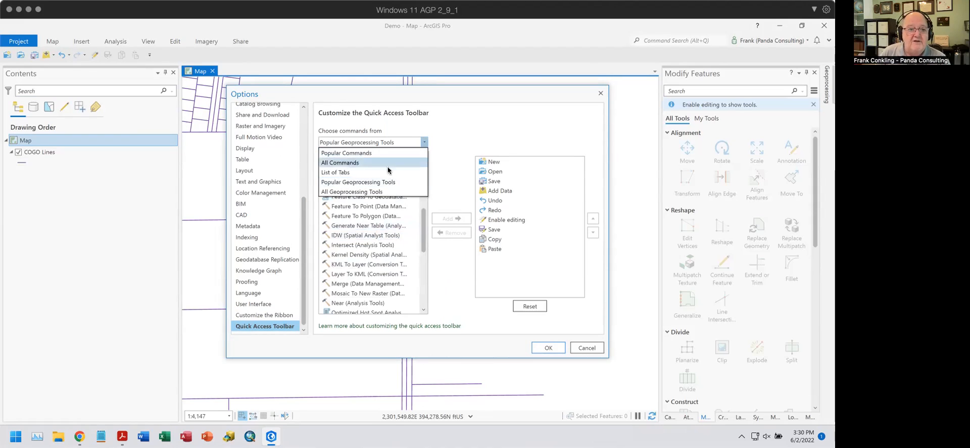
left_click(363, 192)
left_click(356, 159)
type("compact")
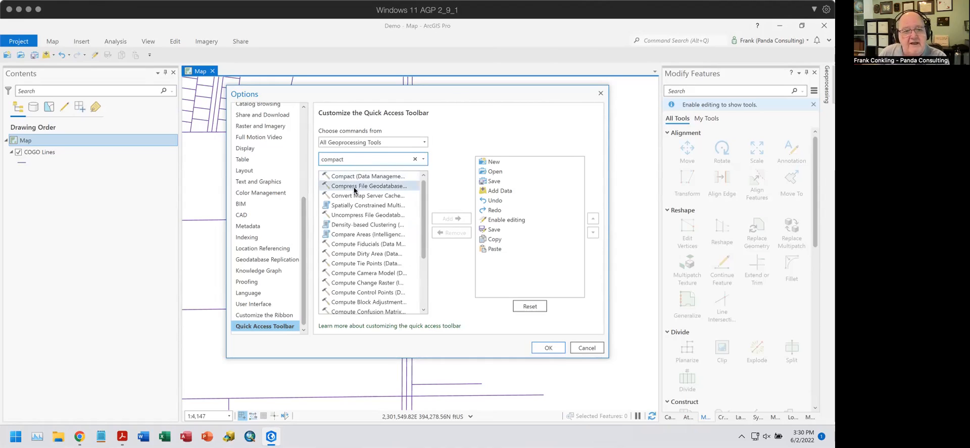
left_click(356, 177)
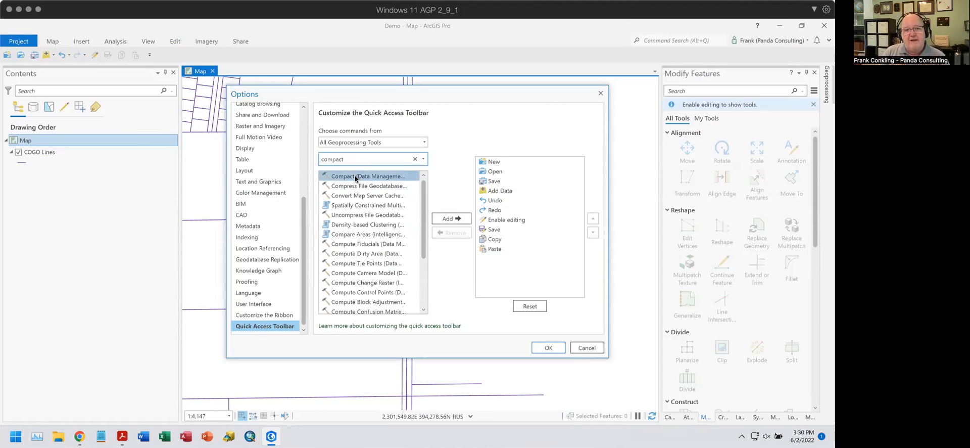
left_click(449, 220)
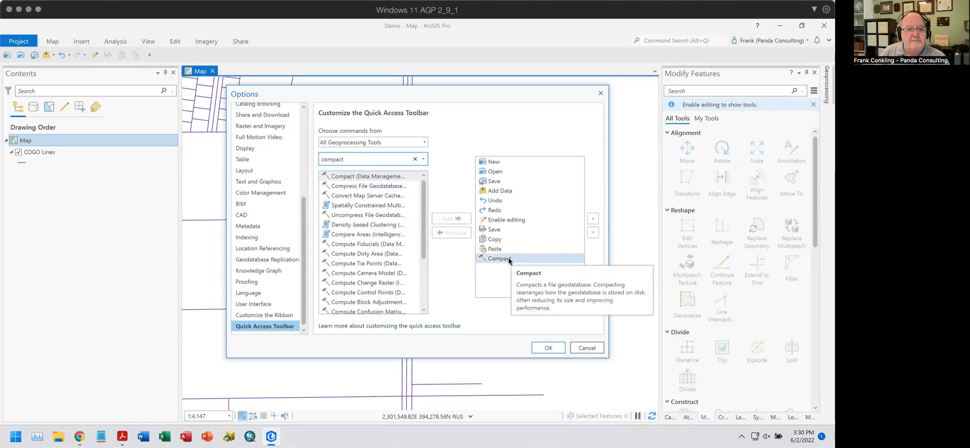
left_click(549, 348)
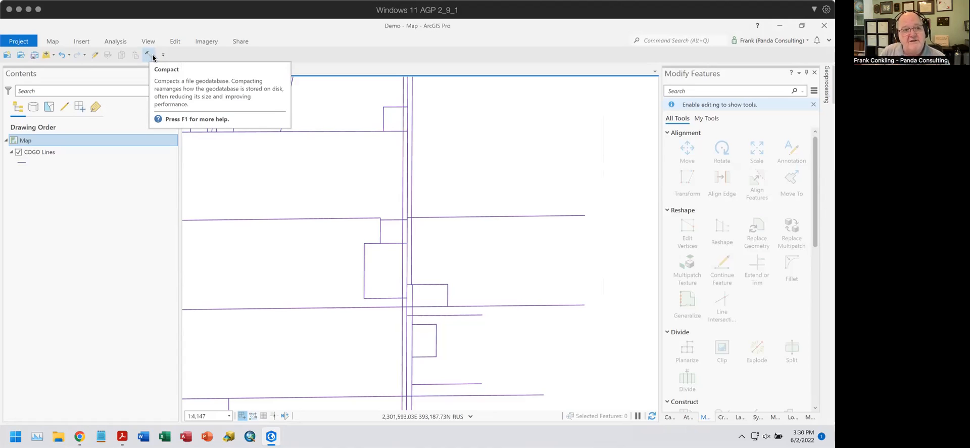
Reopen the Quick Access Toolbar options and add the Basemap (Choose basemap) command from Popular Commands
left_click(162, 55)
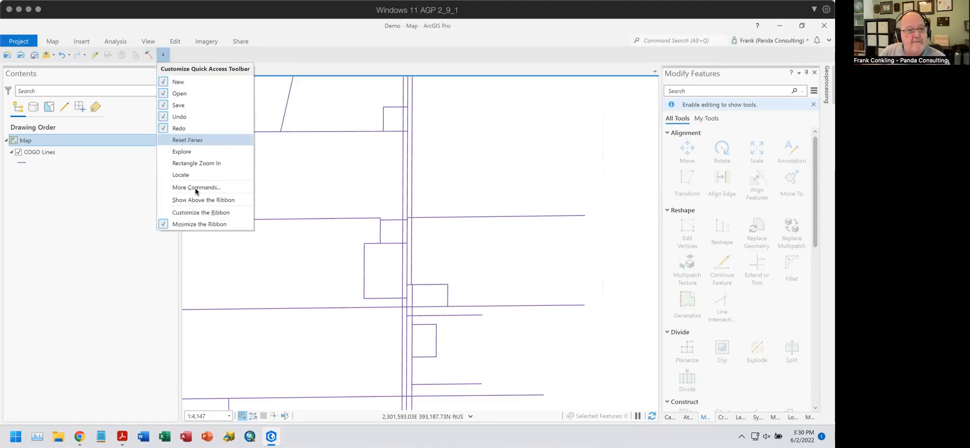
left_click(198, 216)
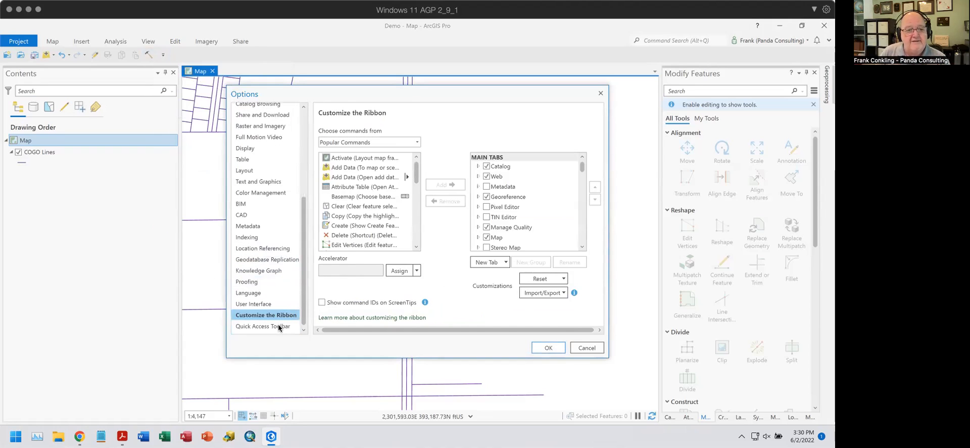
left_click(279, 326)
left_click(380, 197)
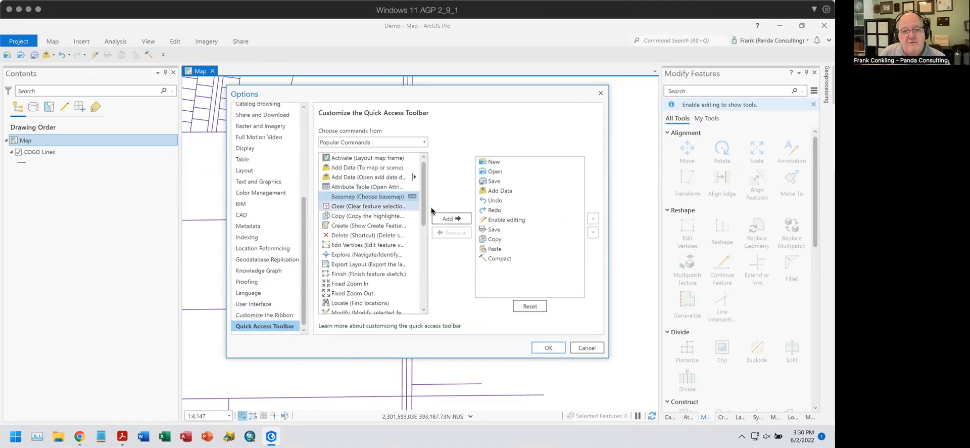
left_click(452, 218)
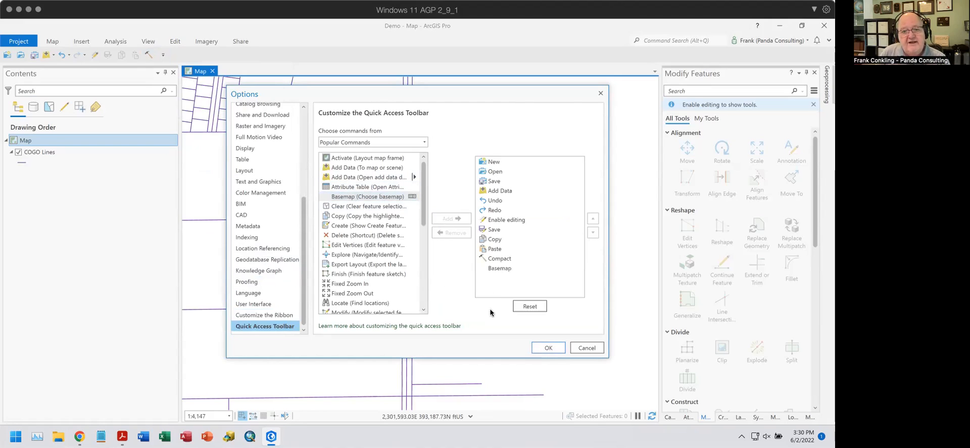
Move Basemap up to directly above Add Data in the toolbar order and apply the options
left_click(500, 268)
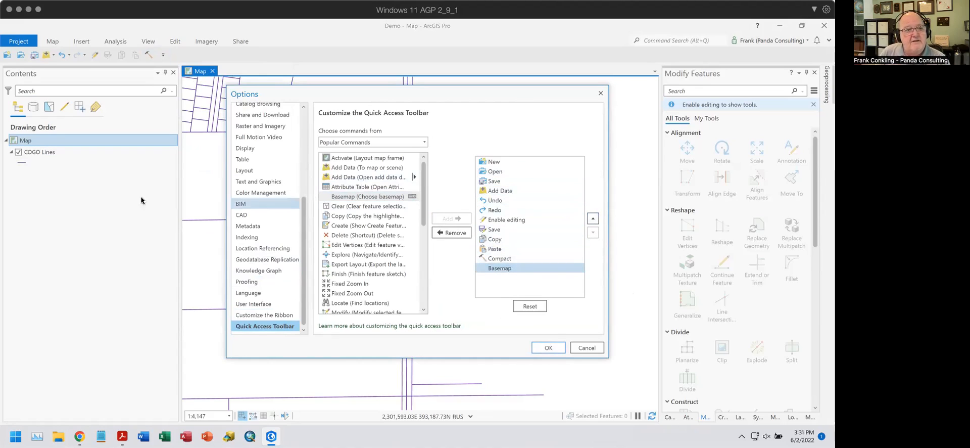
left_click(594, 218)
left_click(593, 218)
left_click(593, 218)
left_click(593, 218)
left_click(594, 219)
left_click(593, 219)
left_click(593, 218)
left_click(594, 218)
left_click(593, 219)
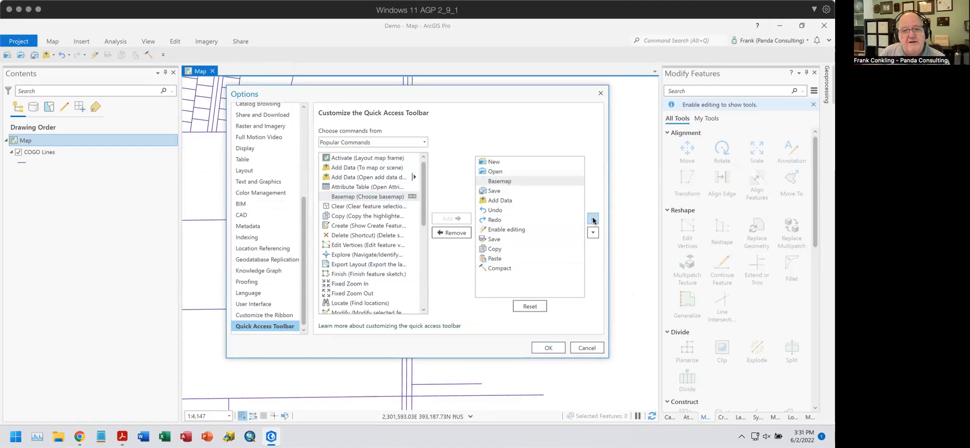
left_click(594, 232)
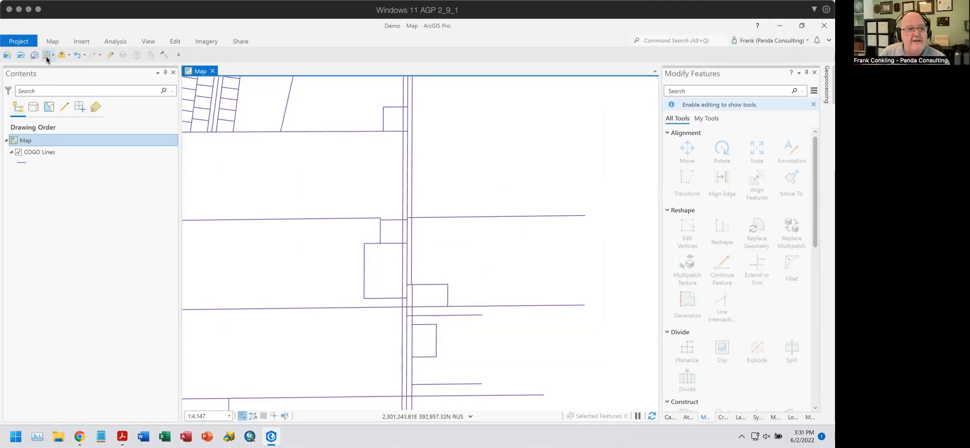
Check the basemap gallery from the Quick Access Toolbar and restore the full ribbon by turning off Minimize the Ribbon
left_click(46, 56)
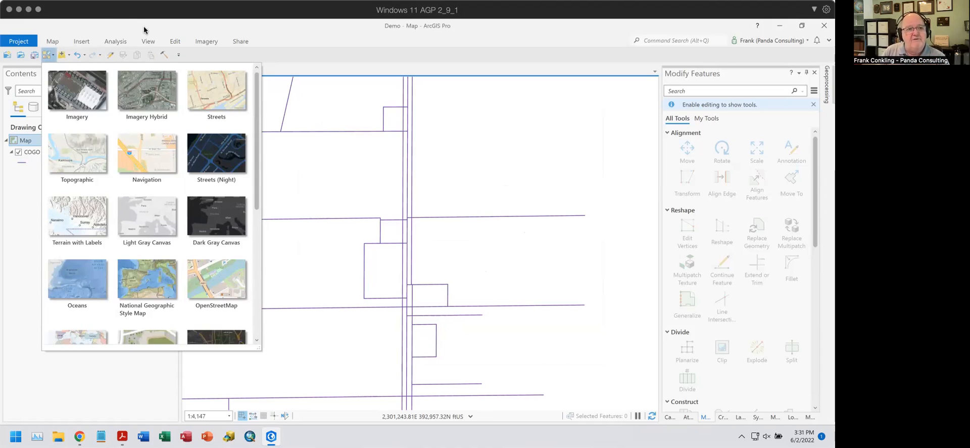
left_click(242, 52)
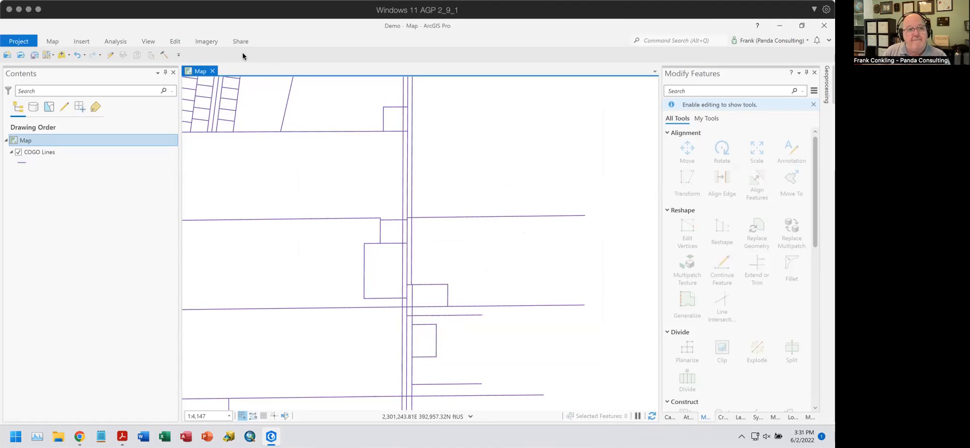
left_click(178, 55)
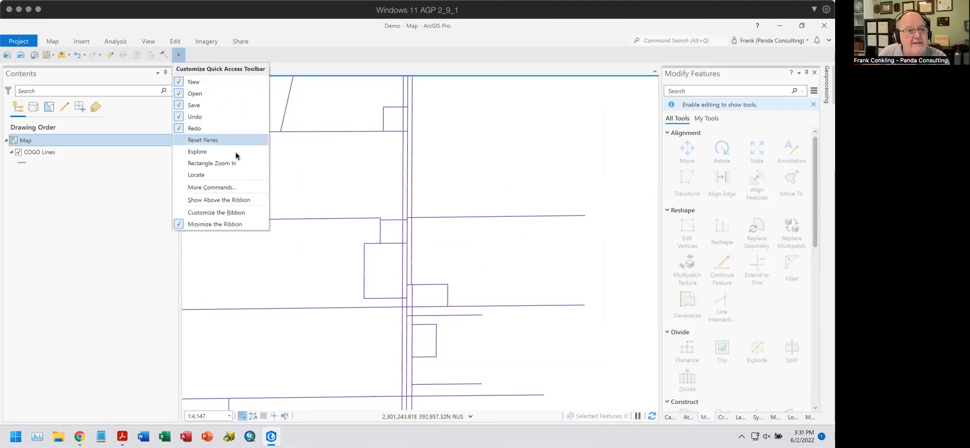
left_click(224, 224)
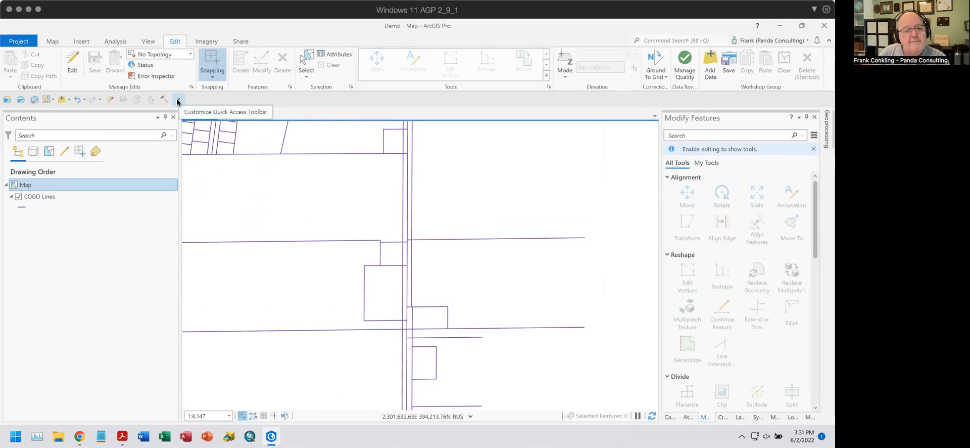
Open the Customize the Ribbon options and look through the Popular Commands and main tabs lists
left_click(178, 101)
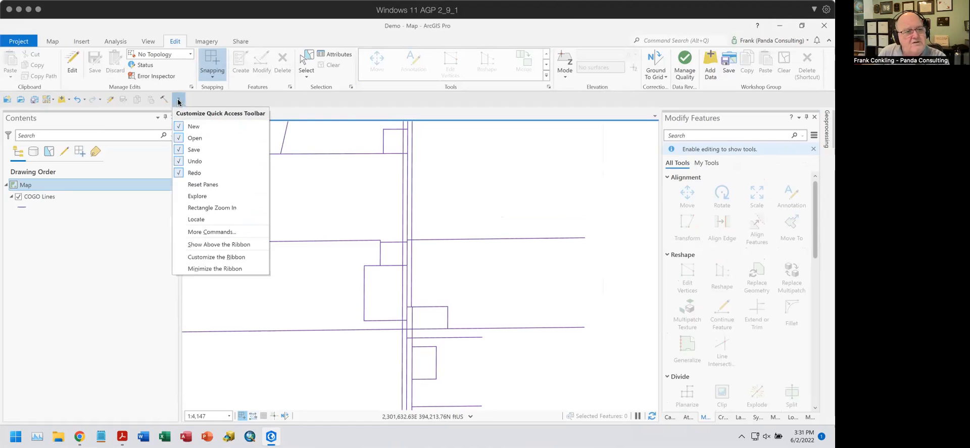
left_click(228, 258)
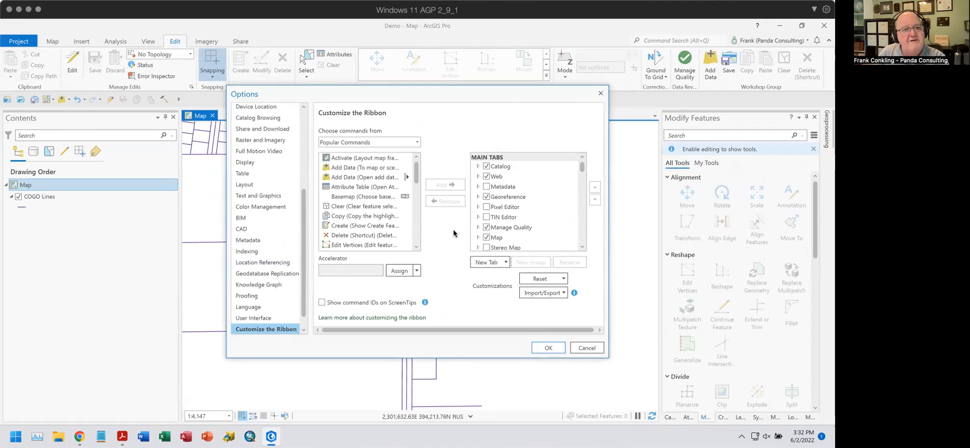
left_click_drag(525, 92, 550, 99)
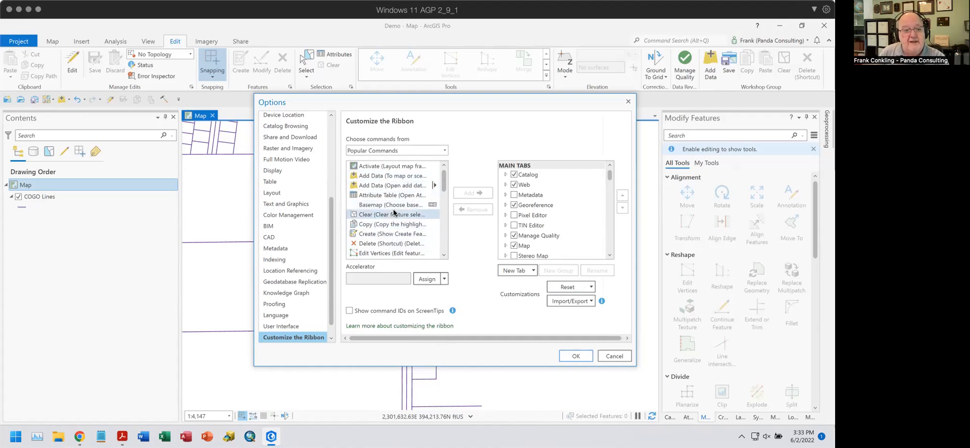
scroll(394, 213, "down", 2)
left_click(539, 207)
scroll(540, 208, "down", 2)
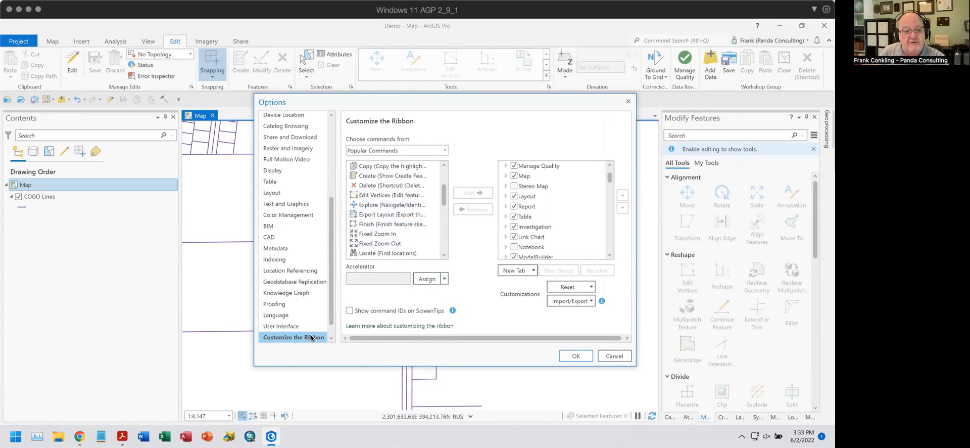
Check the Save edits entry below Enable editing in the Quick Access Toolbar options, and return to Customize the Ribbon
scroll(329, 307, "down", 1)
left_click(278, 334)
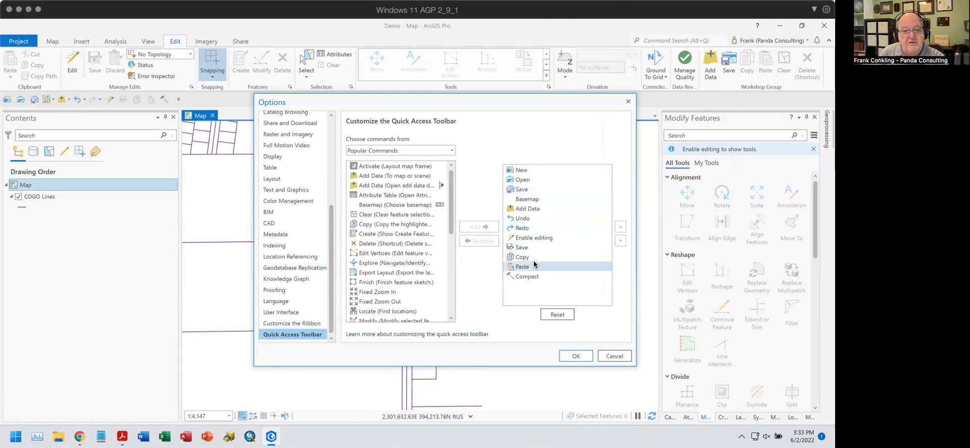
left_click(519, 247)
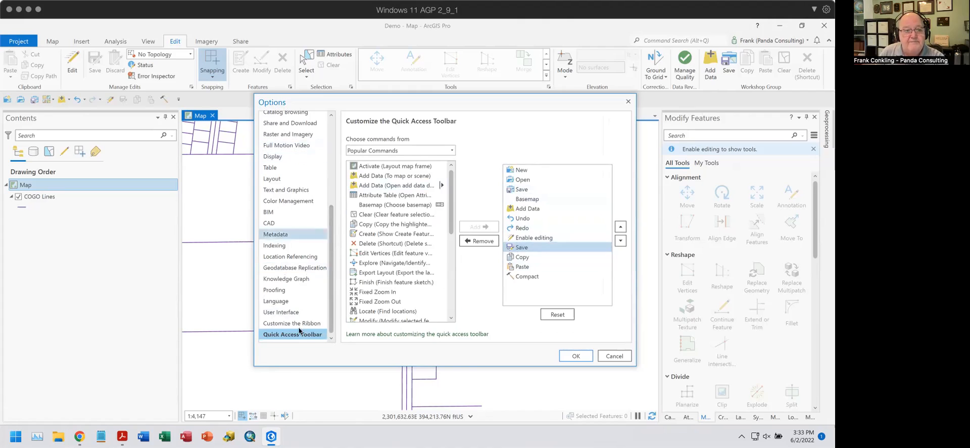
left_click(283, 323)
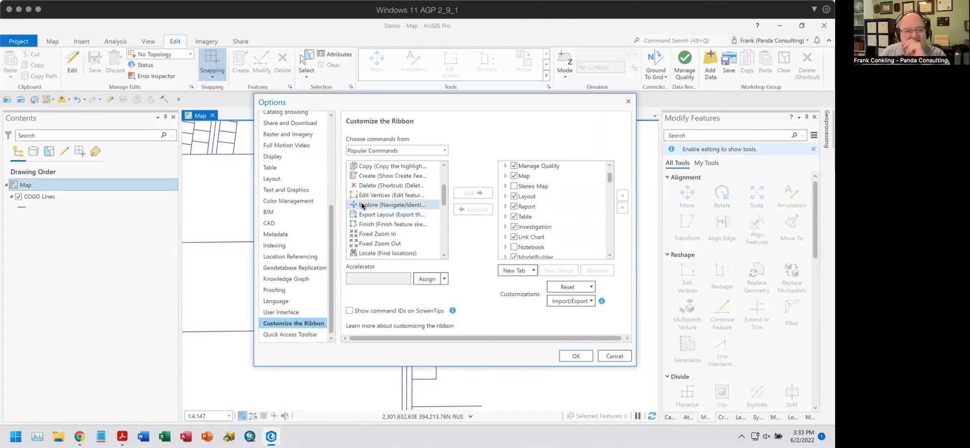
List All Commands in Customize the Ribbon, search for "save" and select the Save (Save edits.) command
left_click(406, 147)
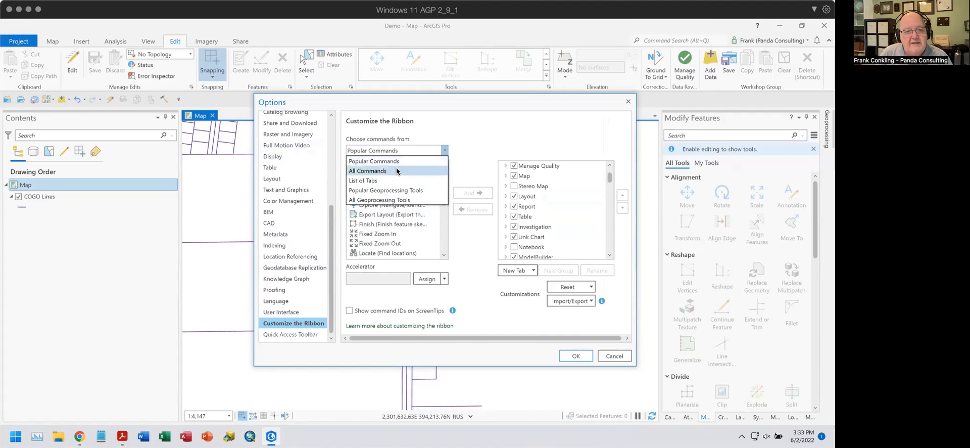
left_click(396, 171)
left_click(399, 170)
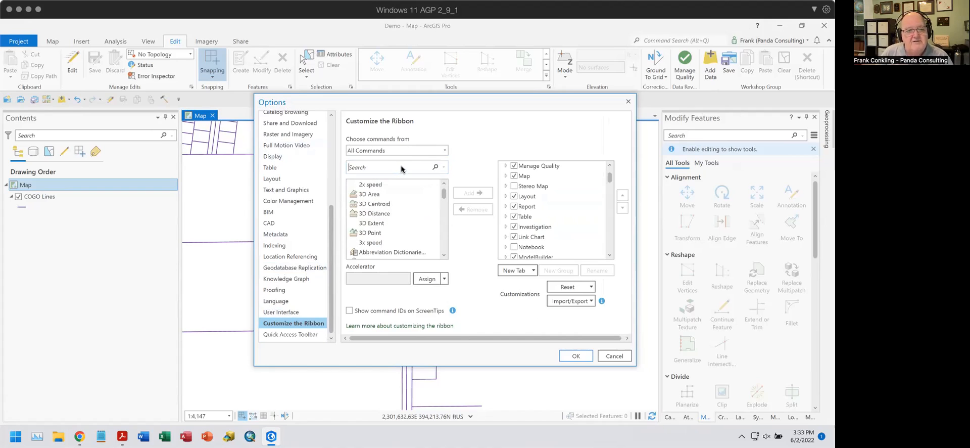
type("save")
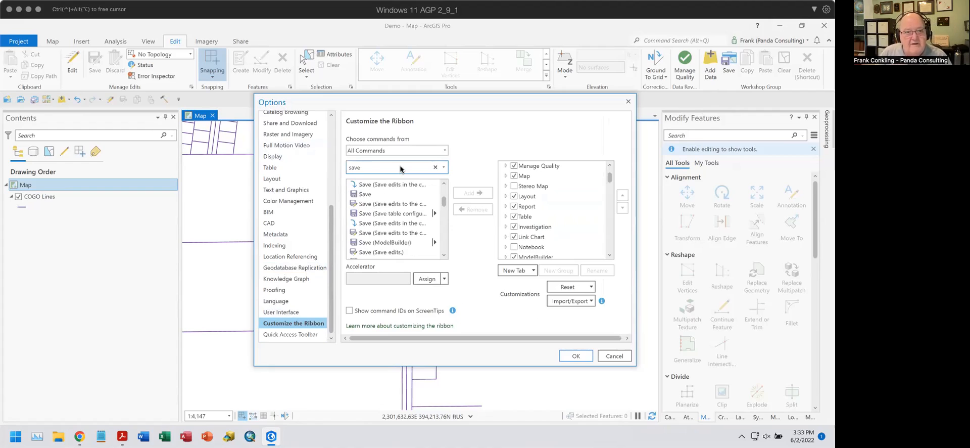
left_click(391, 234)
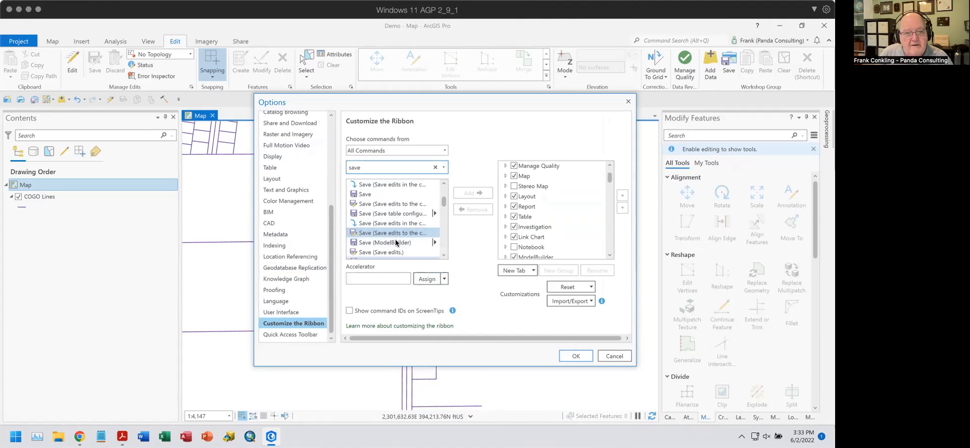
left_click(388, 253)
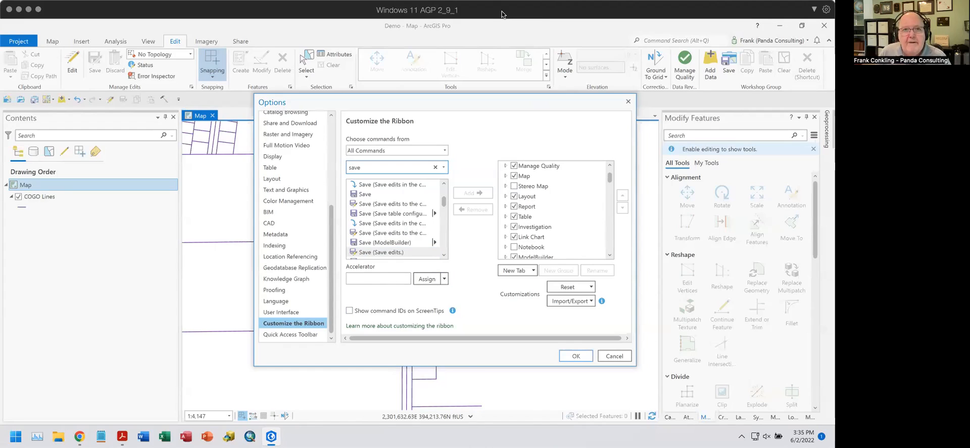
Assign the Ctrl+S accelerator to Save (Save edits.), overriding its existing use, and apply the options with command IDs shown on ScreenTips
left_click(405, 277)
key("ctrl+s")
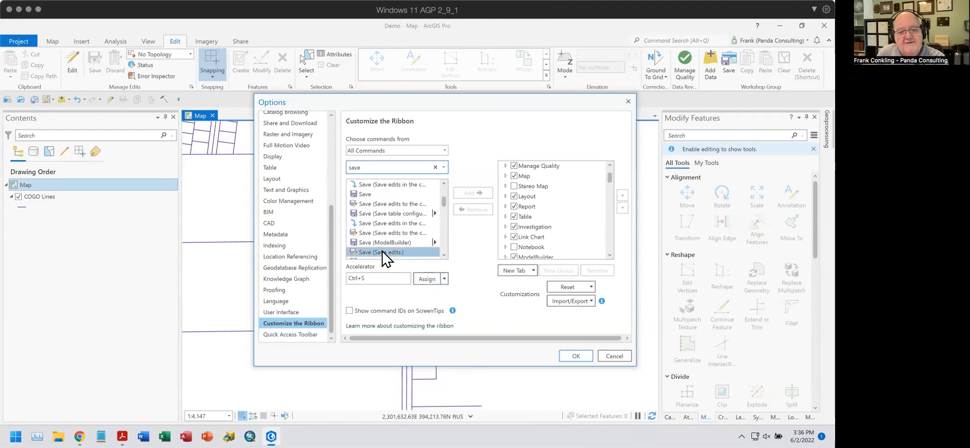
left_click(431, 281)
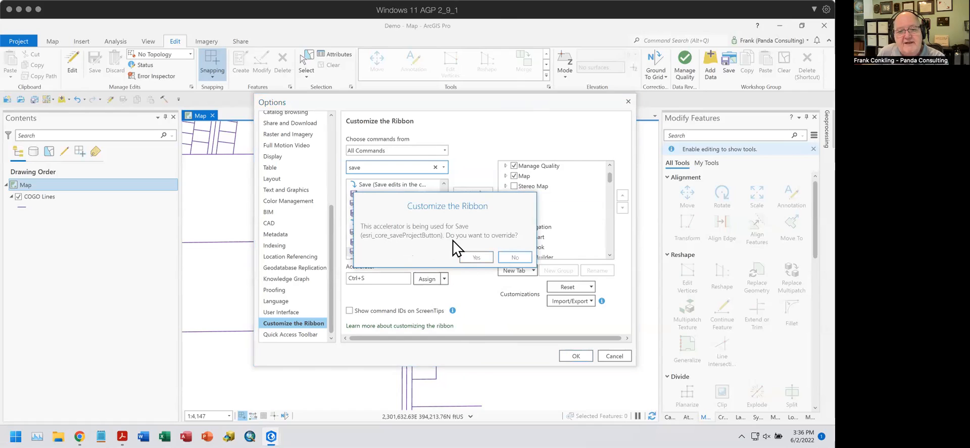
left_click(476, 256)
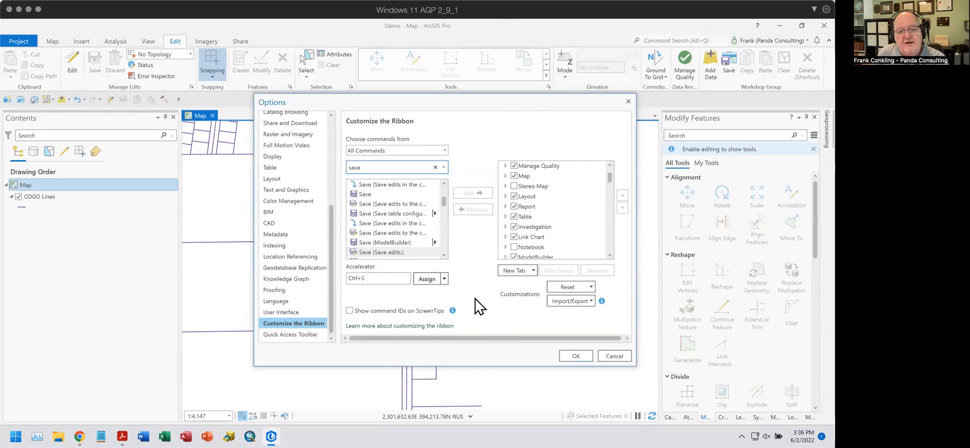
left_click(350, 311)
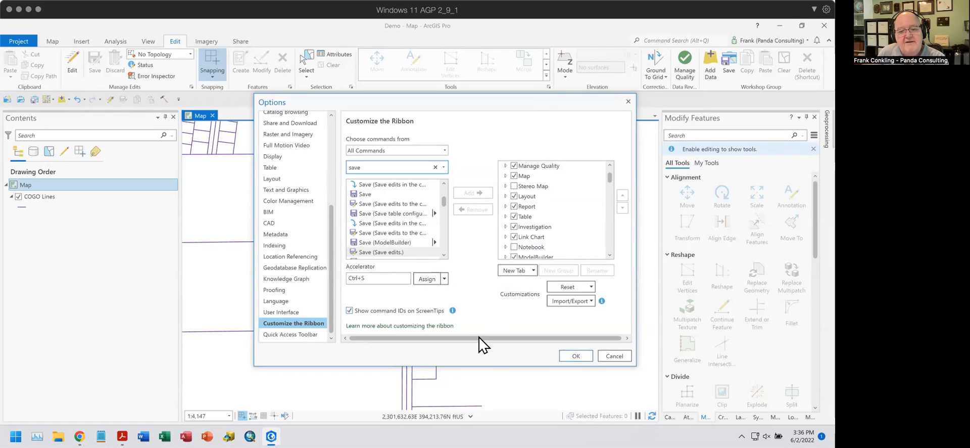
left_click(576, 356)
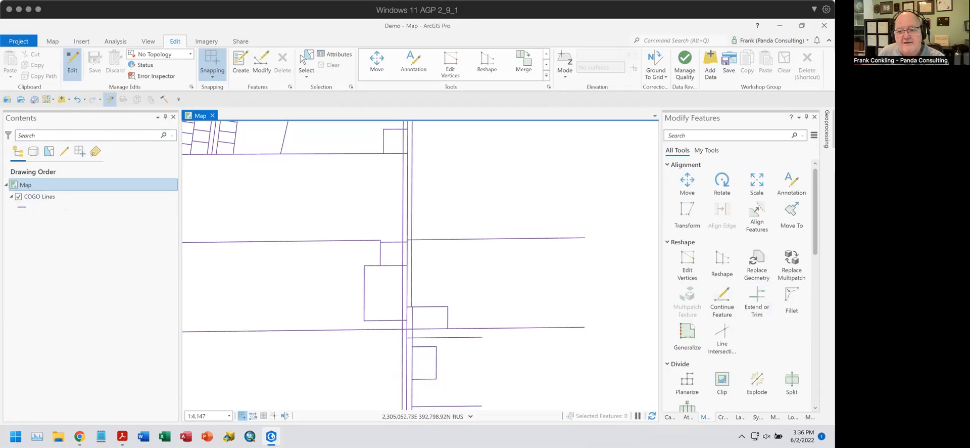
left_click(723, 416)
left_click(678, 176)
left_click(514, 201)
left_click(553, 169)
left_click(639, 346)
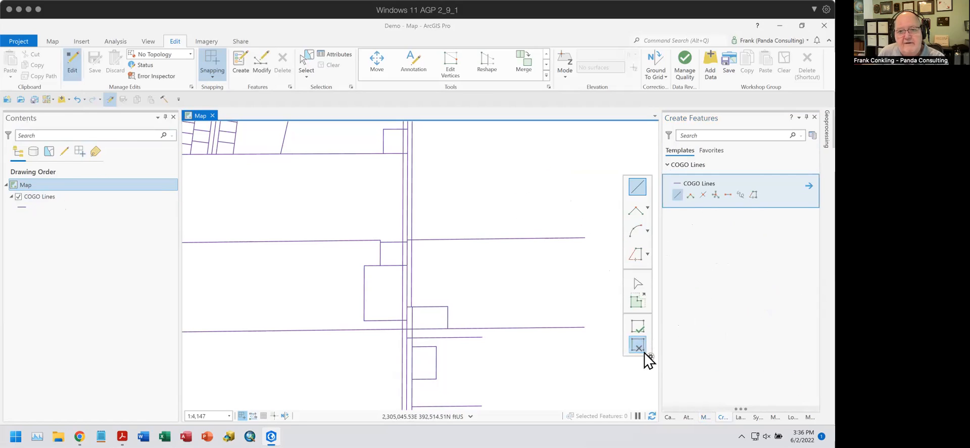
Create a short slanted line with the COGO Lines template in the open map area, and disable editing without saving the edits
left_click(675, 195)
left_click(499, 214)
left_click(519, 185)
left_click(637, 328)
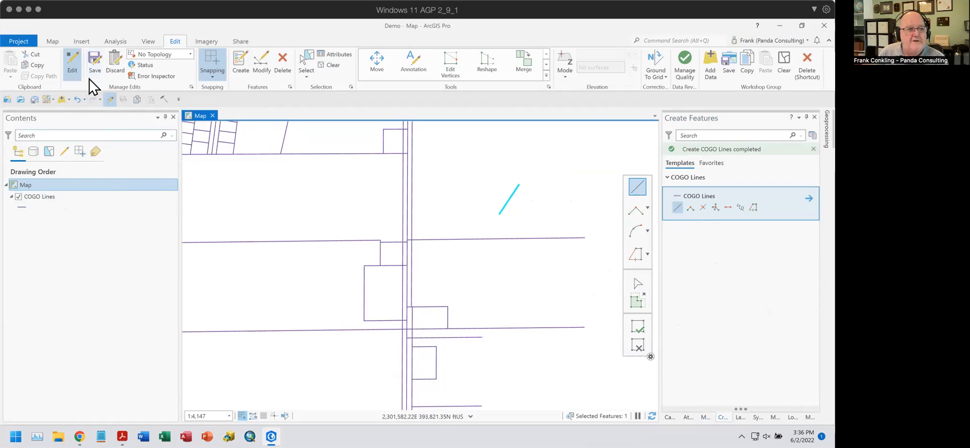
left_click(73, 63)
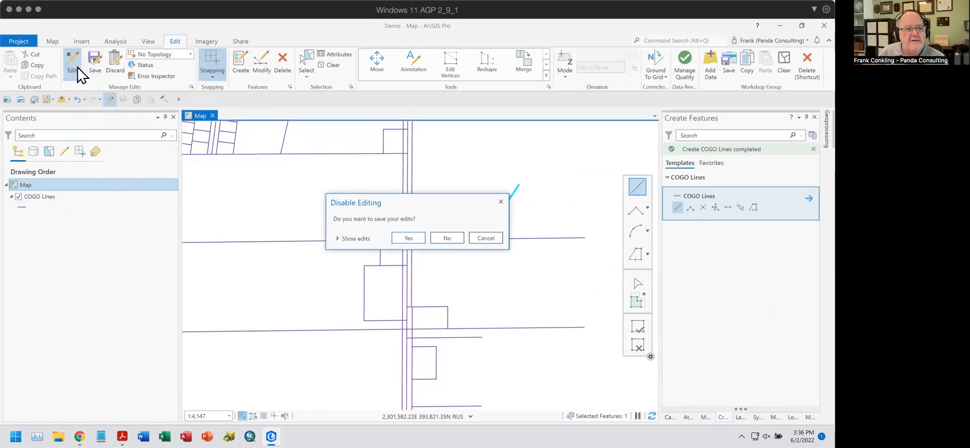
left_click(447, 238)
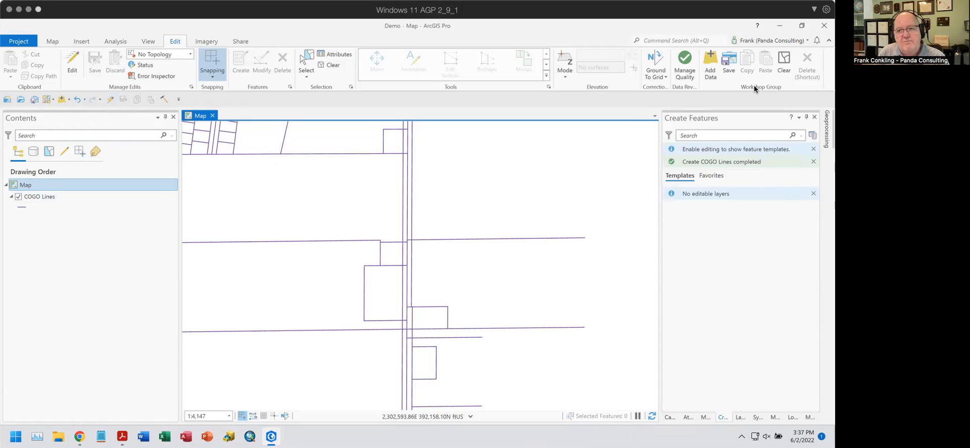
Save the project from the Workshop Group, and expand the first Edit tab's groups in the Customize the Ribbon options
left_click(726, 61)
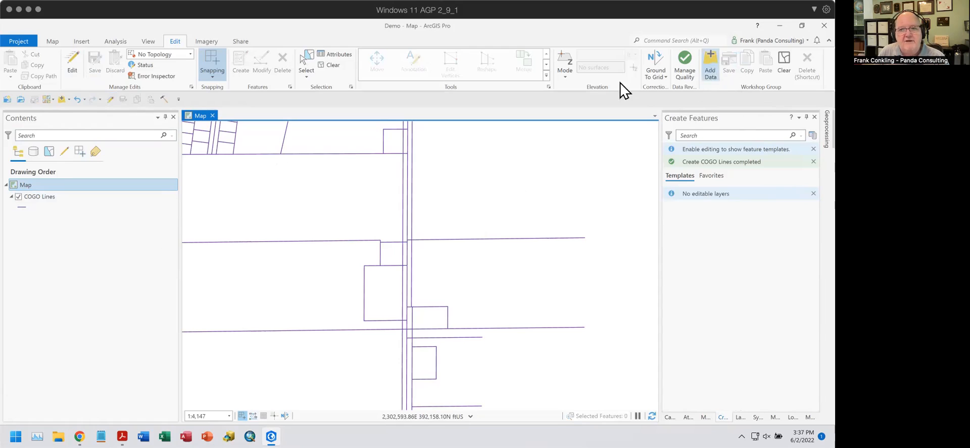
left_click(20, 42)
left_click(40, 181)
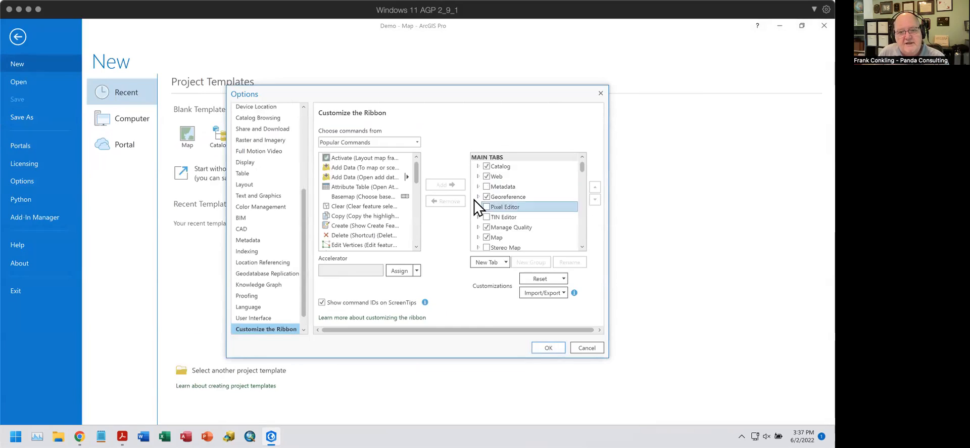
scroll(519, 216, "down", 1)
scroll(518, 215, "down", 3)
scroll(519, 214, "down", 2)
scroll(518, 214, "down", 1)
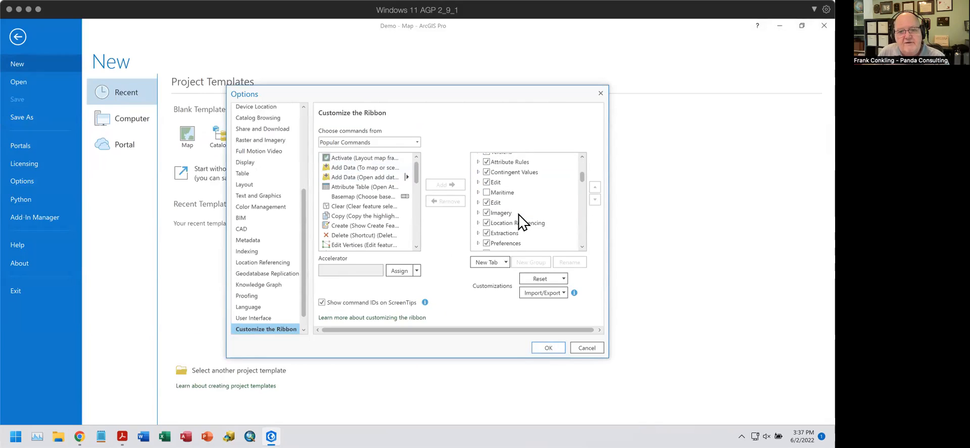
left_click(478, 181)
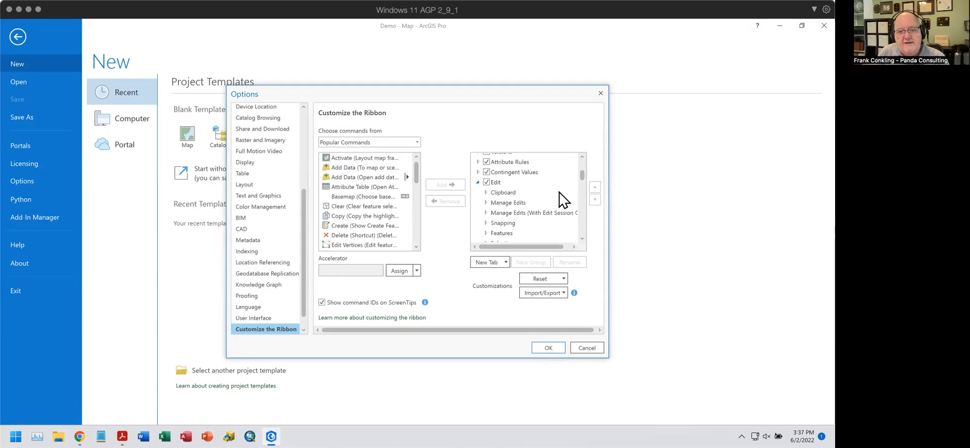
scroll(557, 192, "down", 1)
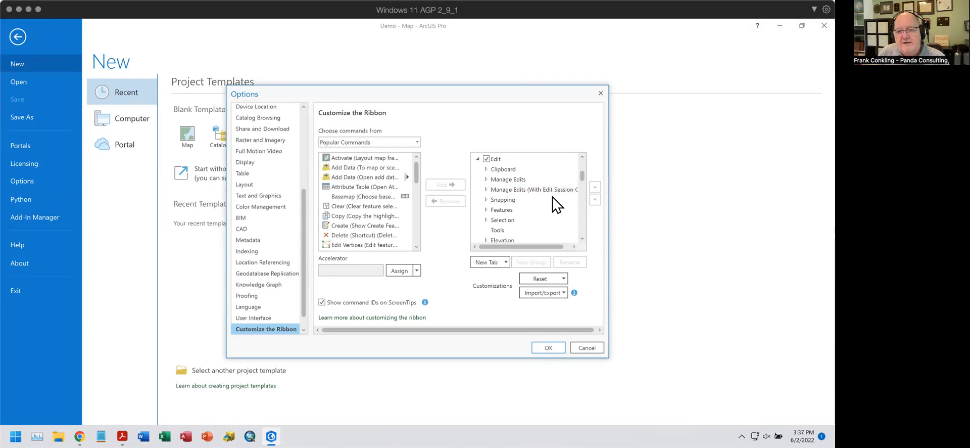
scroll(557, 205, "down", 1)
scroll(556, 204, "down", 1)
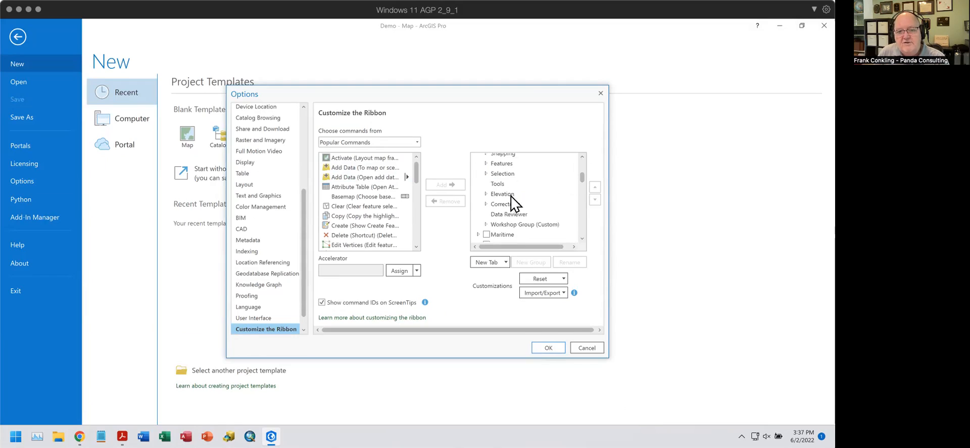
Examine the Elevation group's commands in the Edit tab and browse the List of Tabs command source
left_click(487, 193)
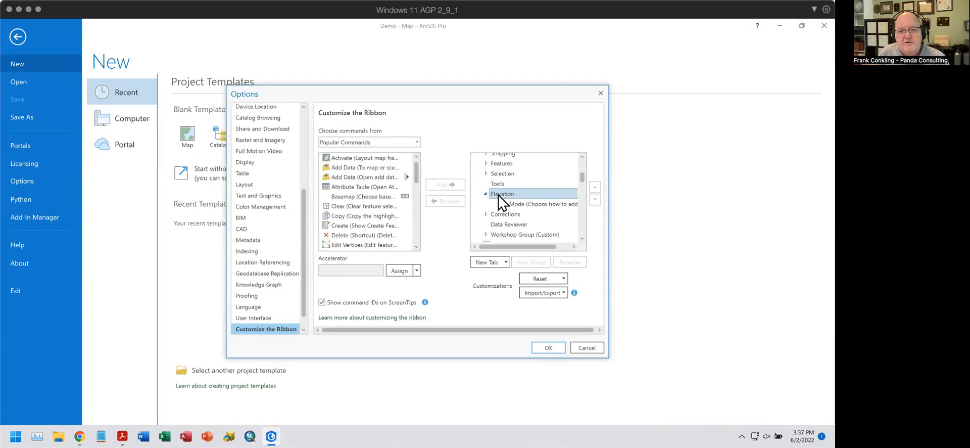
left_click(495, 193)
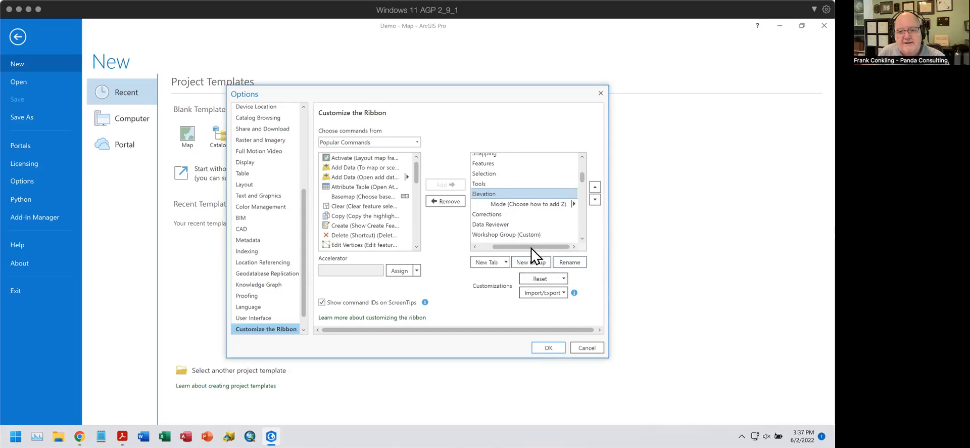
left_click_drag(529, 247, 458, 239)
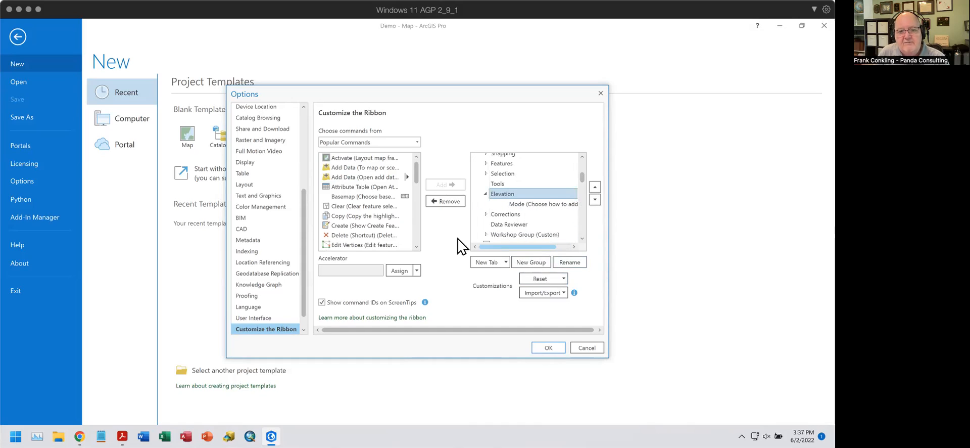
left_click(365, 142)
left_click(343, 172)
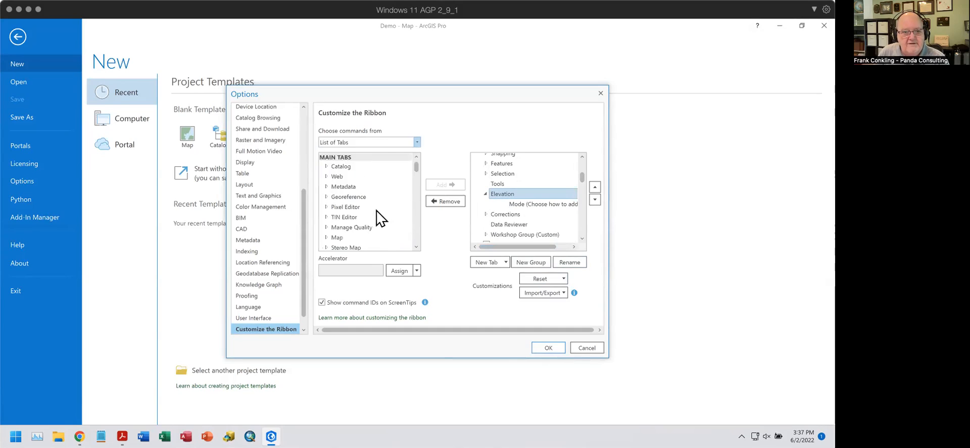
scroll(353, 214, "down", 3)
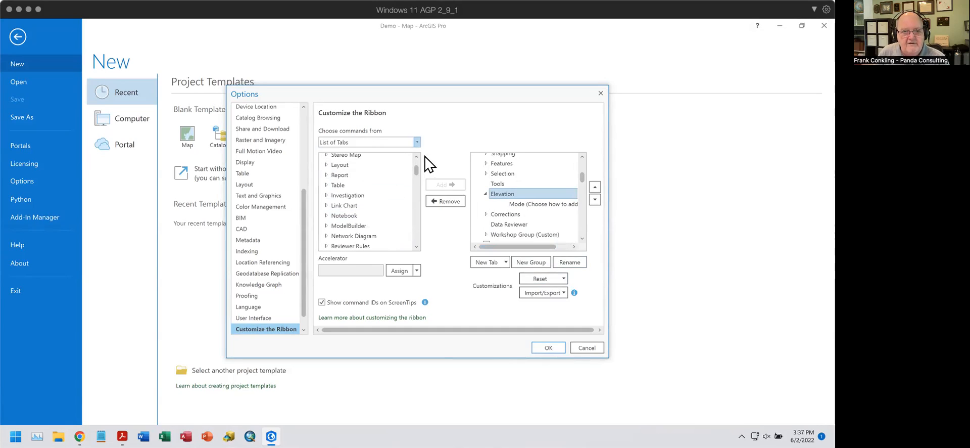
left_click(487, 193)
left_click_drag(514, 246, 486, 251)
scroll(539, 202, "up", 3)
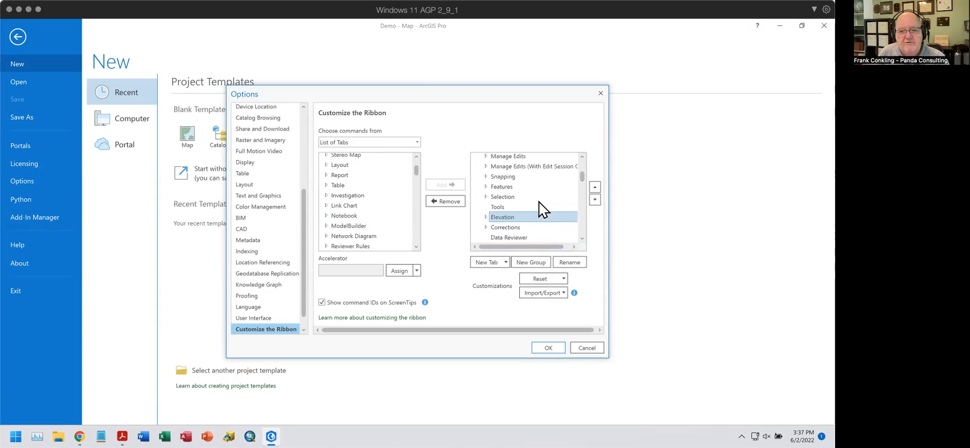
scroll(533, 207, "down", 2)
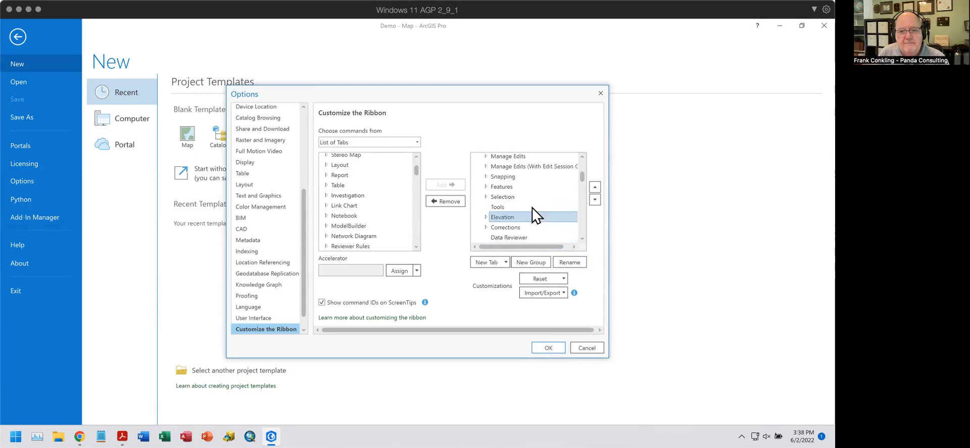
Remove the Corrections group from the Edit tab, apply the options and return to the map
right_click(501, 218)
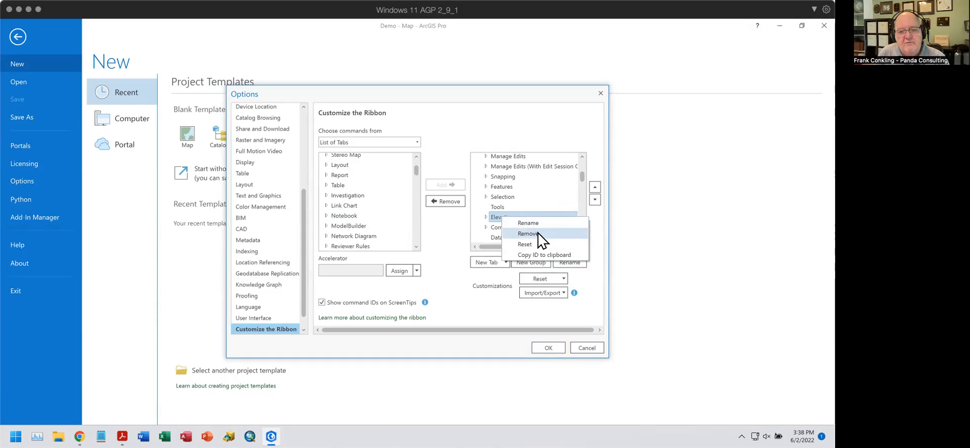
left_click(546, 196)
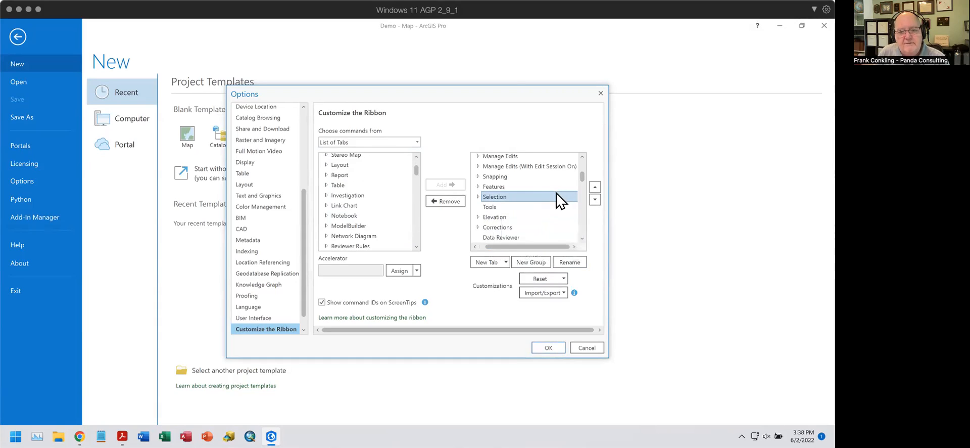
right_click(502, 228)
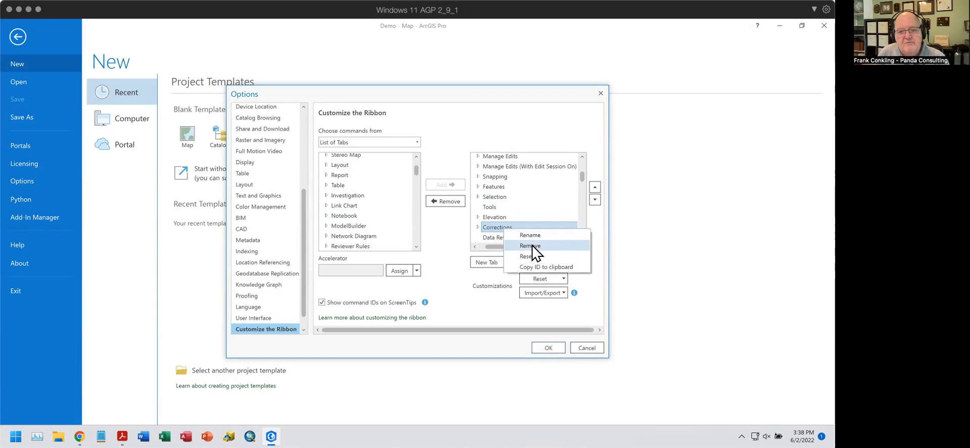
left_click(530, 245)
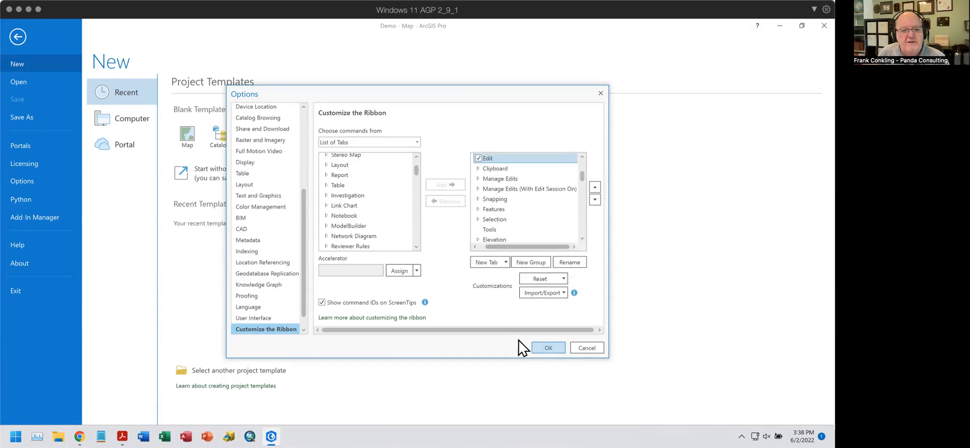
left_click(544, 348)
left_click(21, 38)
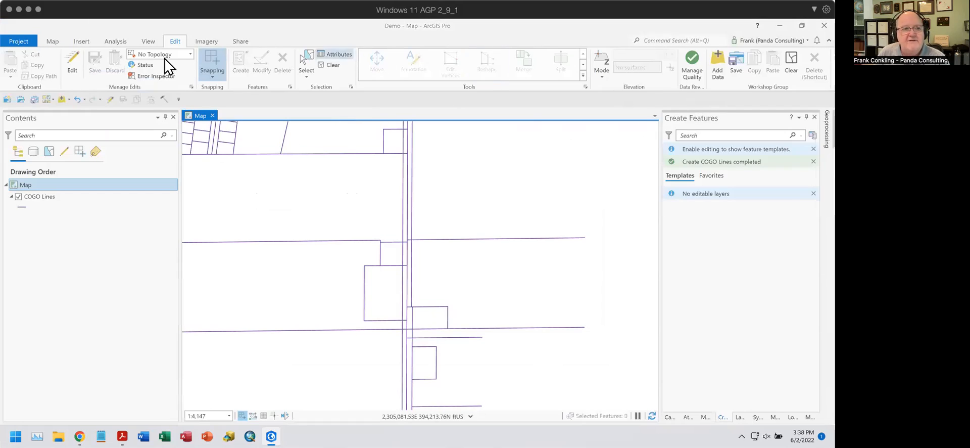
Remove the Elevation group from the Edit tab in the ribbon customization options, apply the change and return to the map
left_click(14, 43)
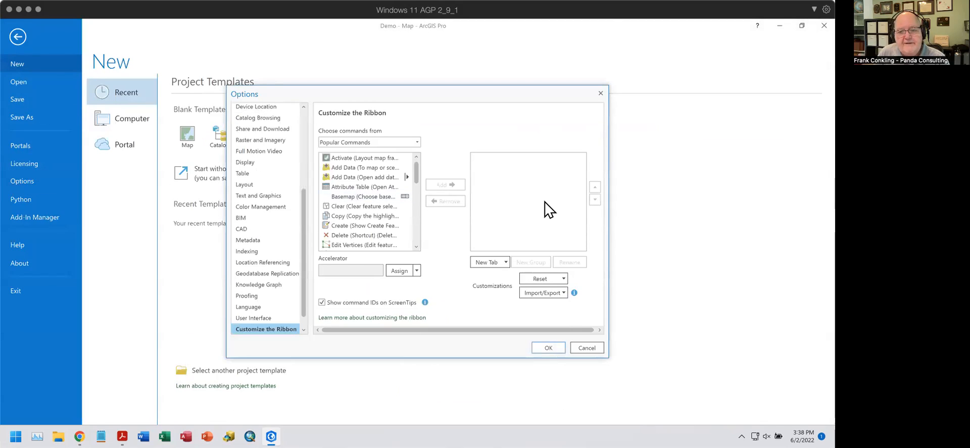
scroll(545, 201, "down", 4)
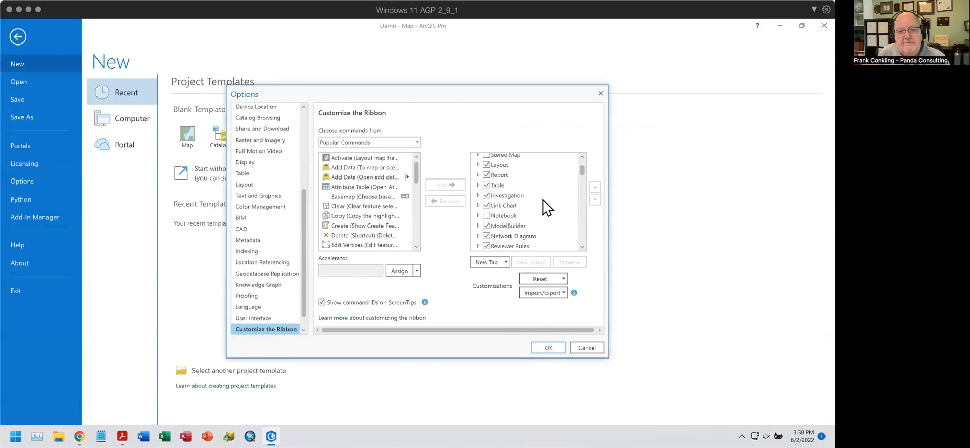
scroll(542, 200, "down", 5)
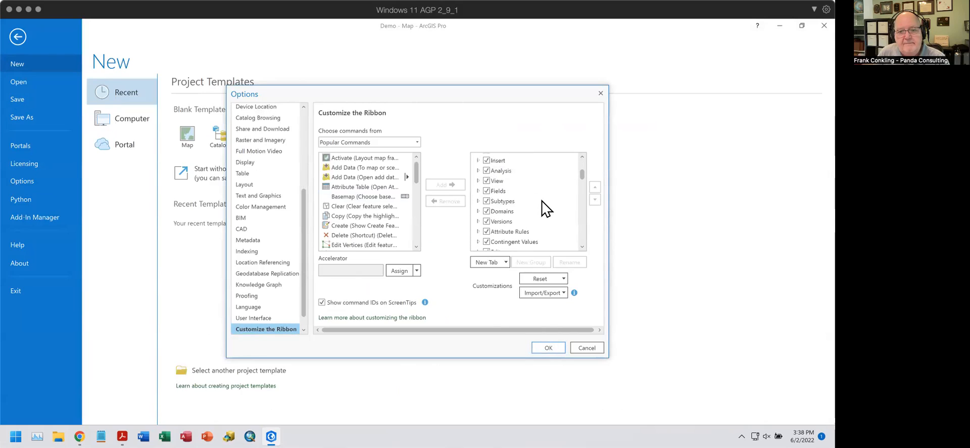
scroll(541, 202, "down", 3)
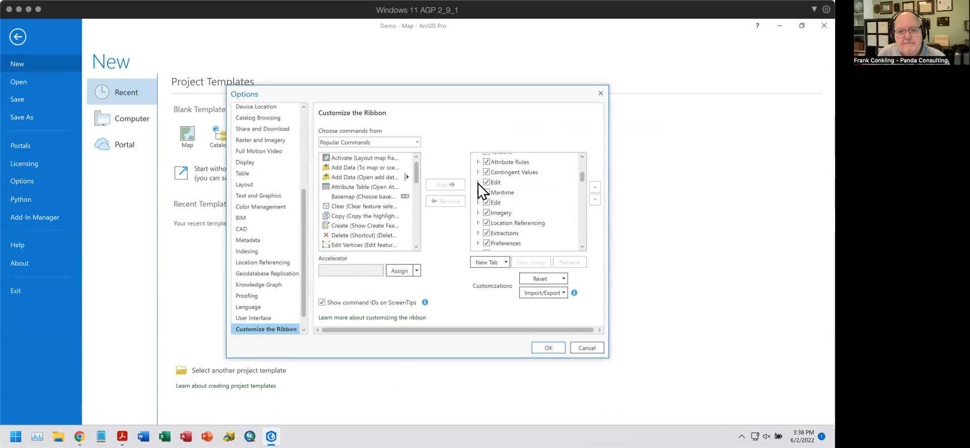
left_click(479, 182)
scroll(541, 216, "down", 1)
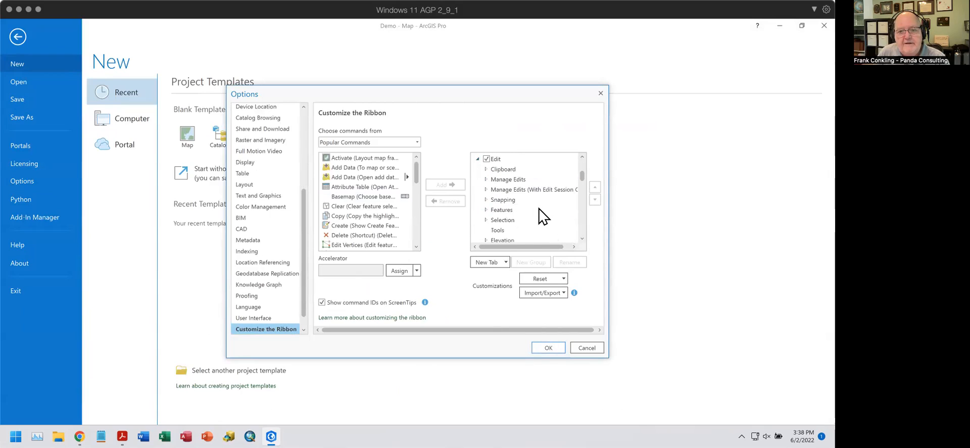
scroll(541, 216, "down", 1)
left_click(502, 218)
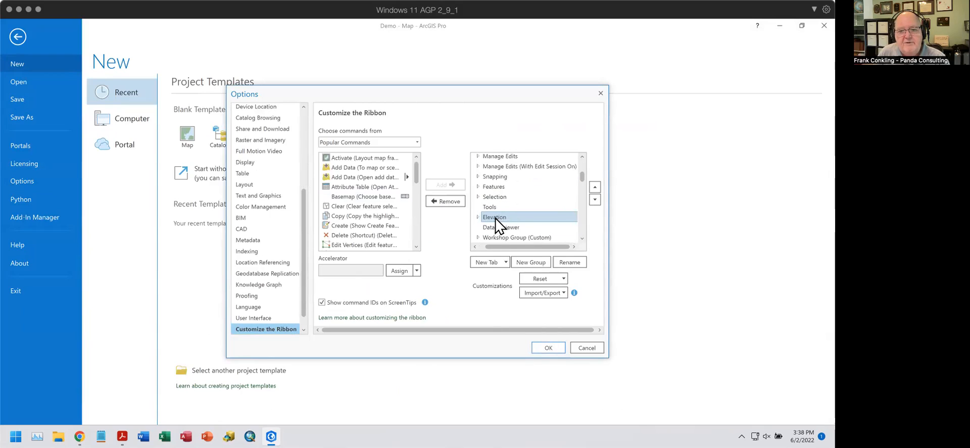
right_click(496, 217)
left_click(516, 235)
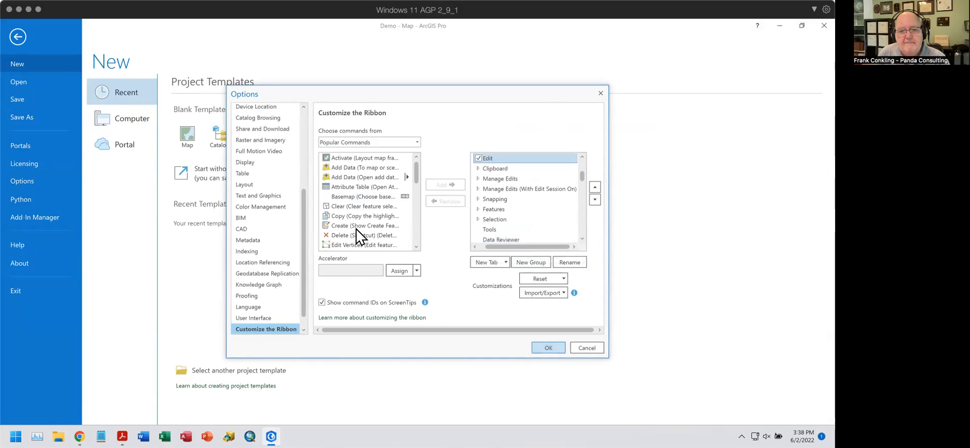
key("Return")
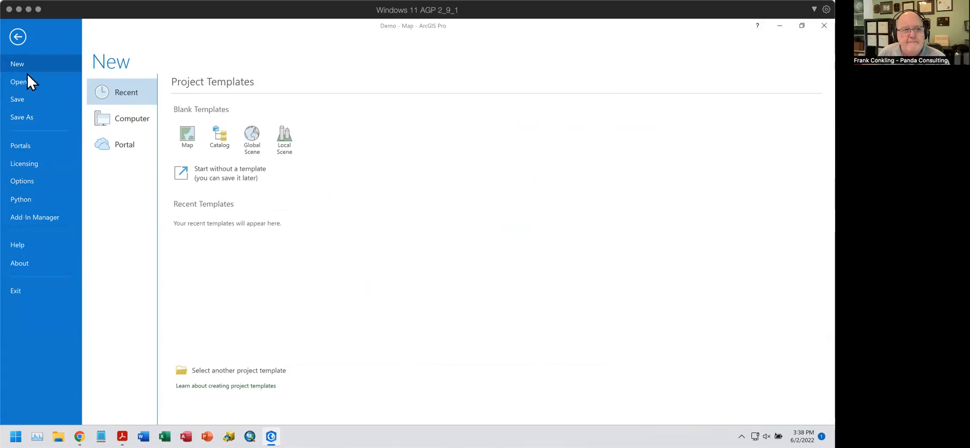
left_click(18, 37)
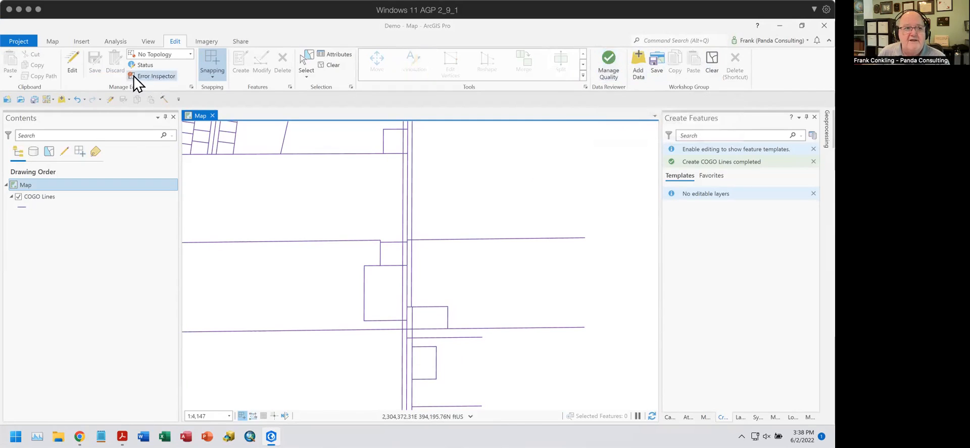
Remove the Data Reviewer group from the Edit tab in the ribbon customization options, apply the change and return to the map
left_click(21, 40)
left_click(19, 182)
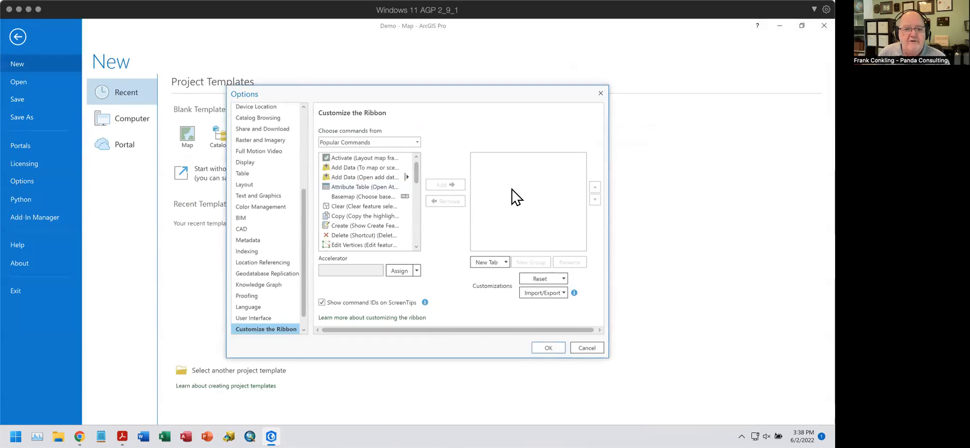
scroll(532, 195, "down", 5)
scroll(531, 195, "down", 3)
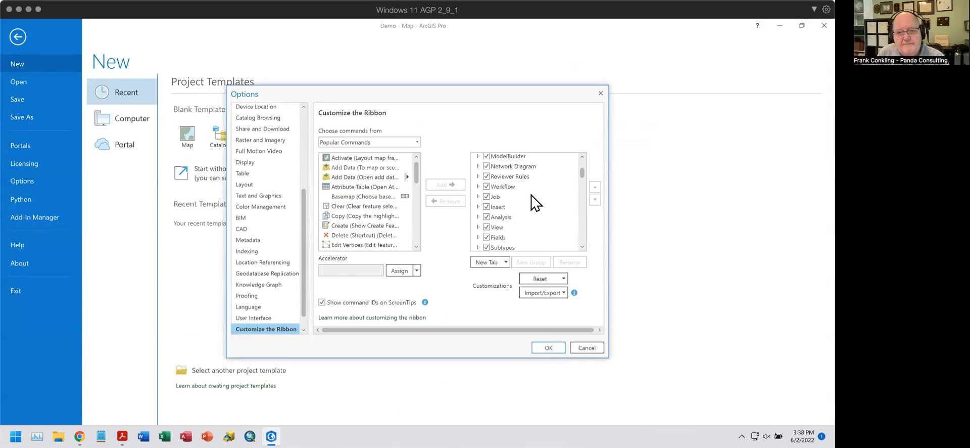
scroll(532, 195, "down", 2)
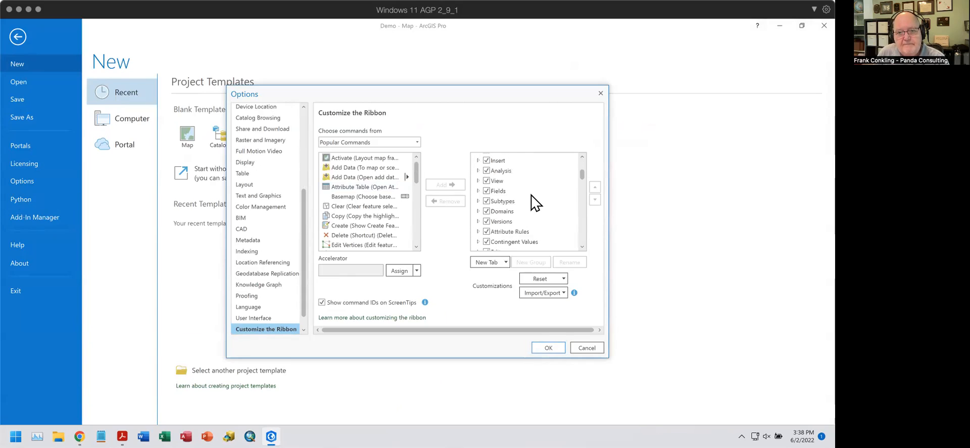
scroll(532, 195, "down", 2)
left_click(477, 204)
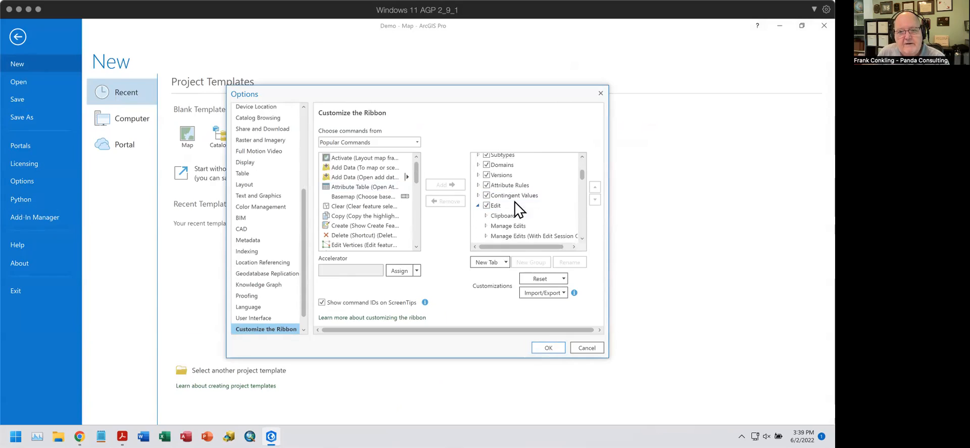
scroll(533, 197, "down", 2)
scroll(532, 197, "down", 3)
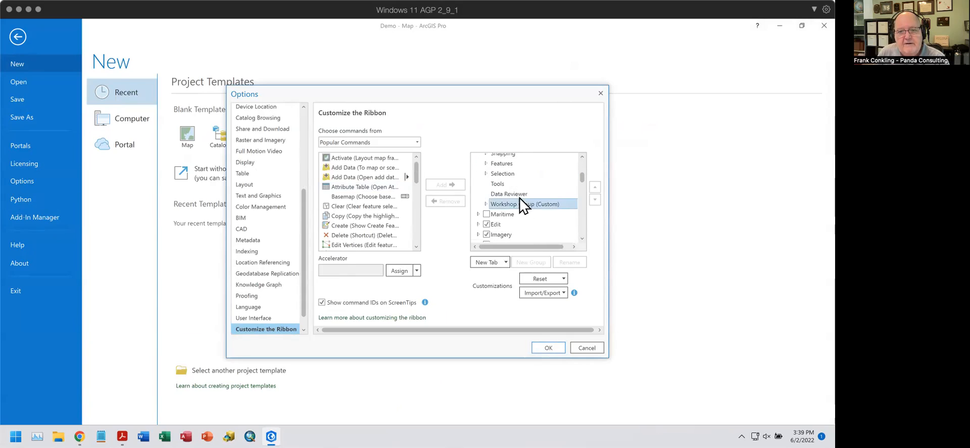
right_click(515, 194)
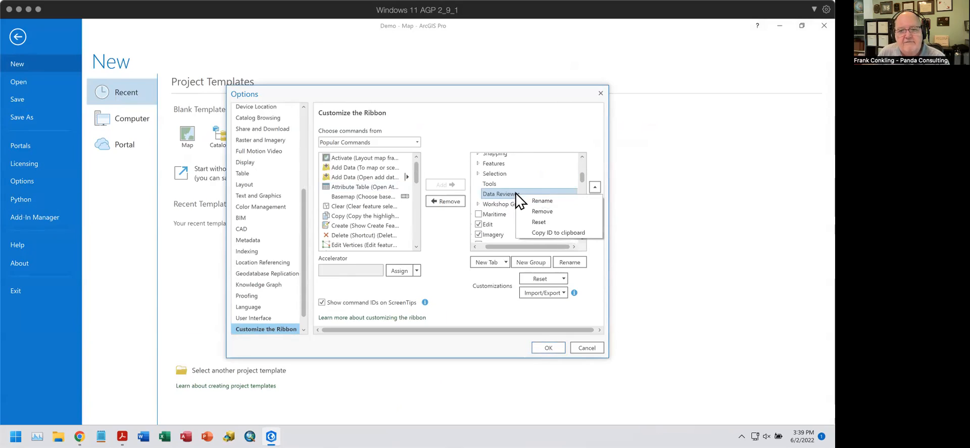
left_click(538, 211)
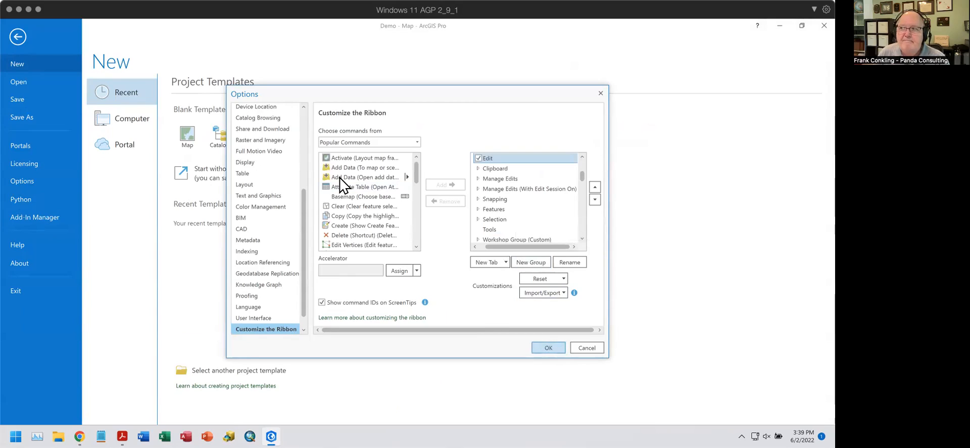
left_click(19, 38)
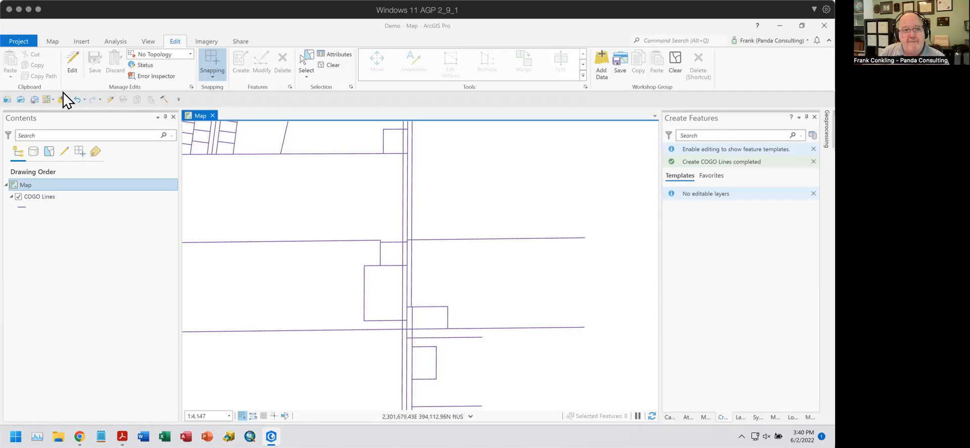
Reset all interface customizations in the ribbon options, apply them, and show the Quick Access Toolbar above the ribbon
left_click(10, 39)
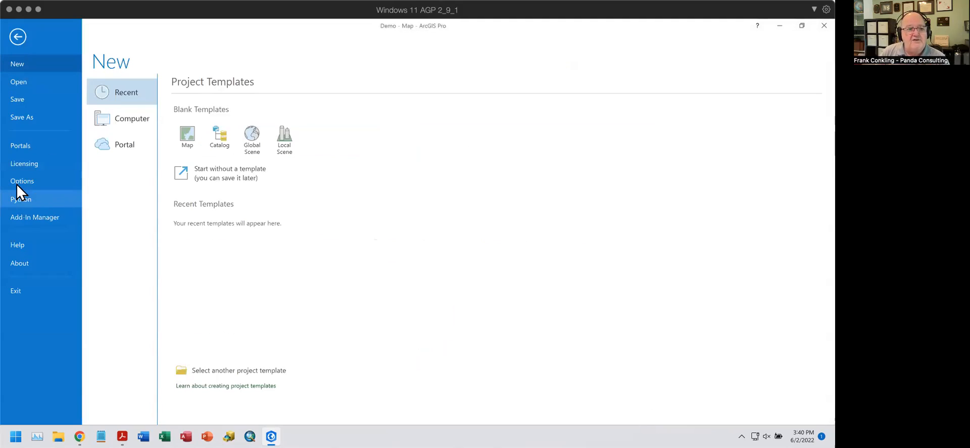
left_click(37, 185)
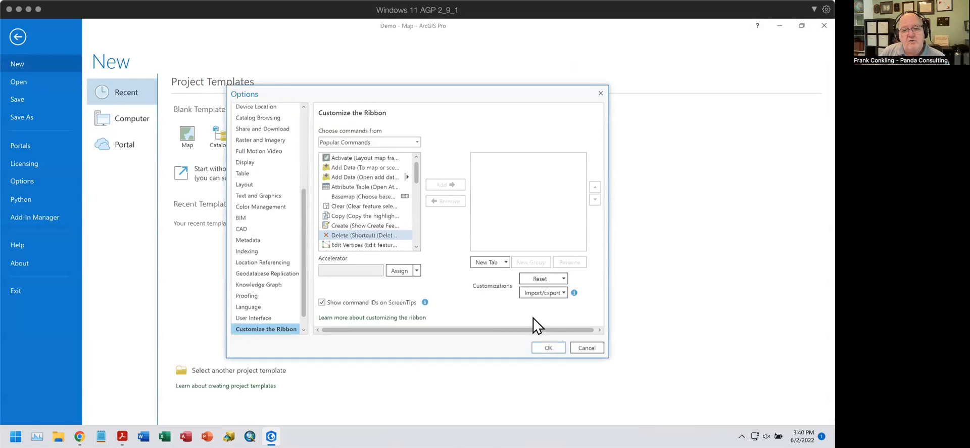
left_click(541, 282)
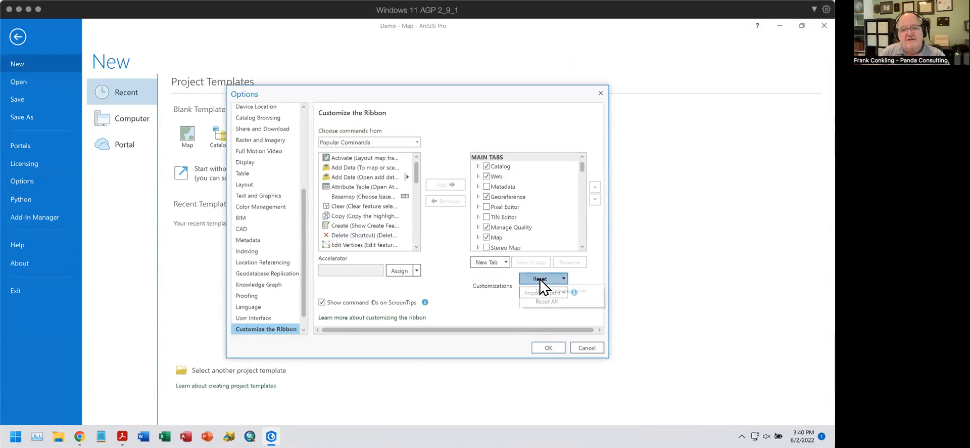
left_click(553, 302)
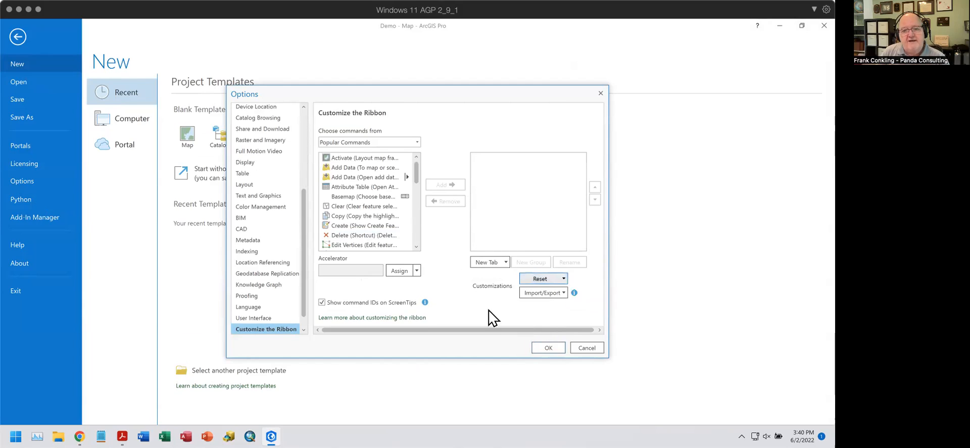
left_click(549, 347)
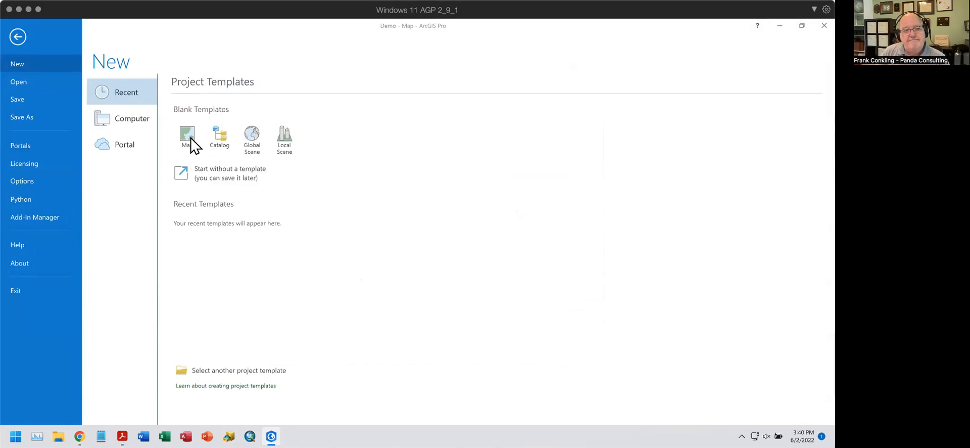
left_click(22, 33)
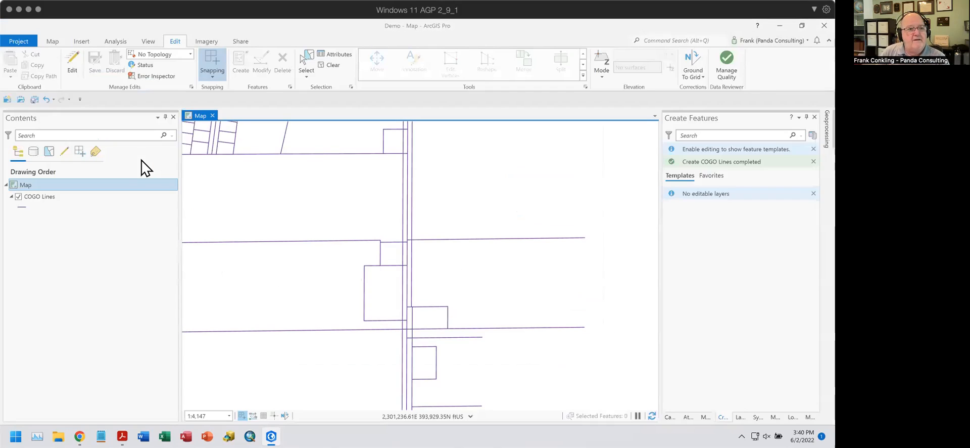
left_click(79, 99)
left_click(131, 244)
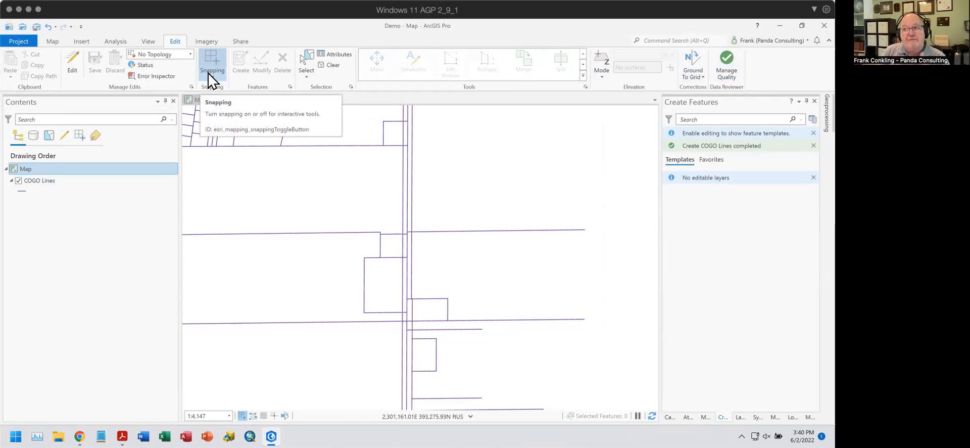
Import customizations.proExportedUI from the COGO folder, replacing all existing ribbon and Quick Access Toolbar customizations, and return to the map
left_click(24, 40)
left_click(22, 181)
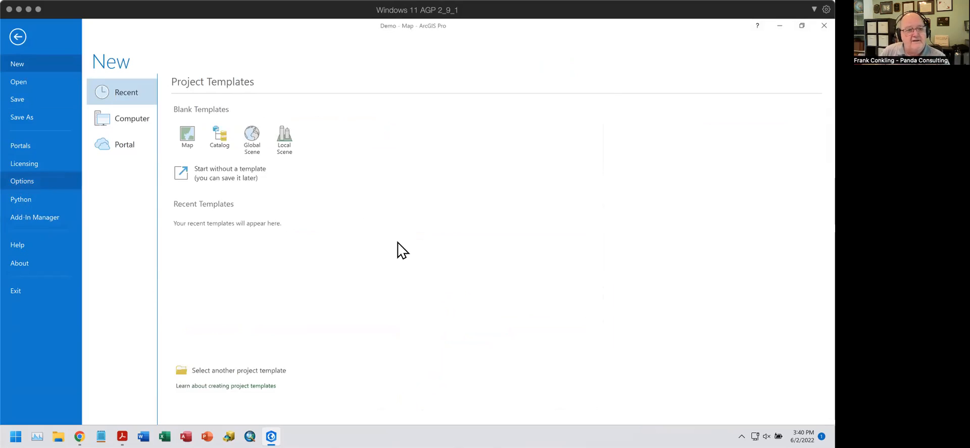
left_click(547, 292)
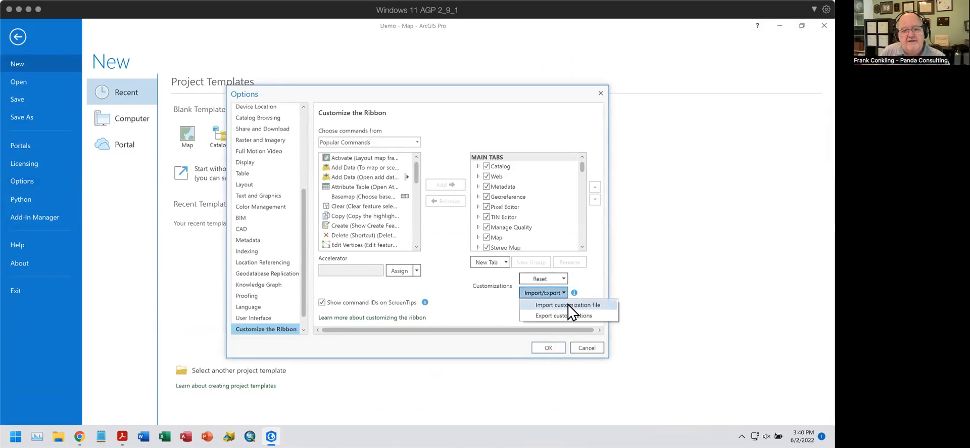
left_click(568, 305)
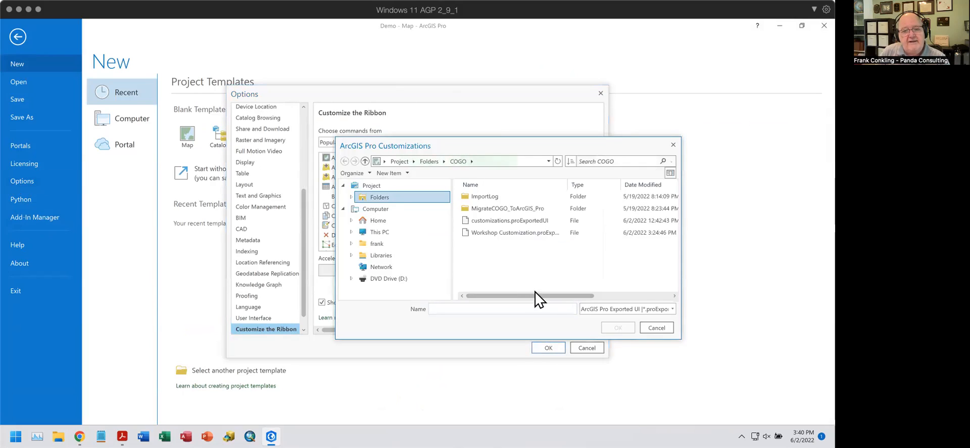
left_click(497, 222)
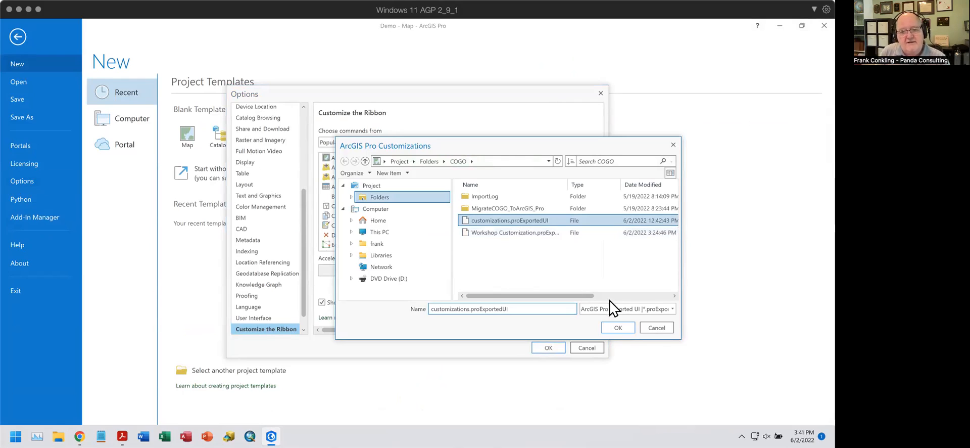
left_click(617, 328)
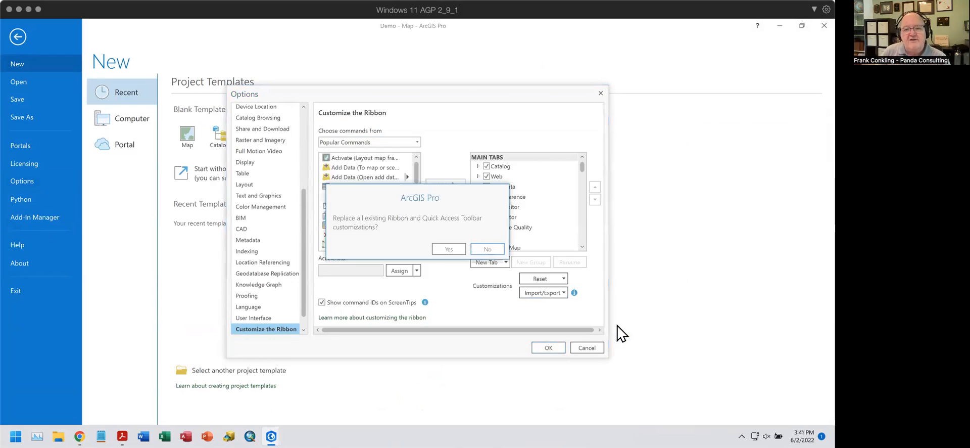
left_click(448, 249)
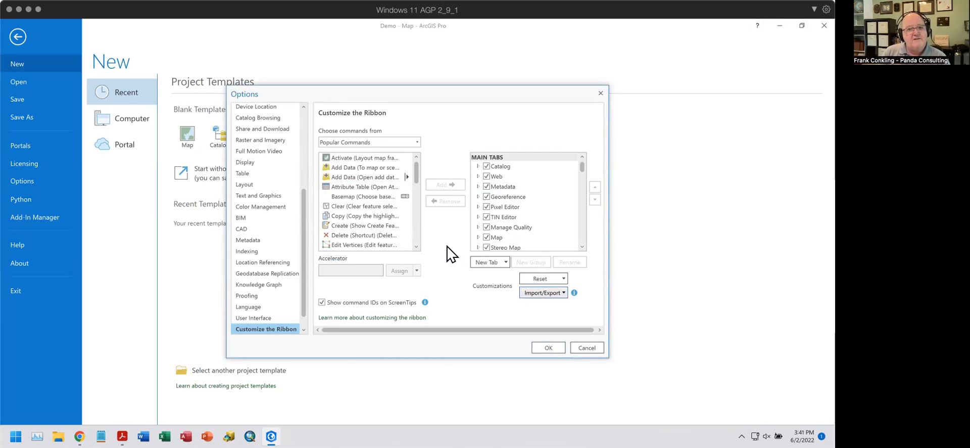
left_click(552, 347)
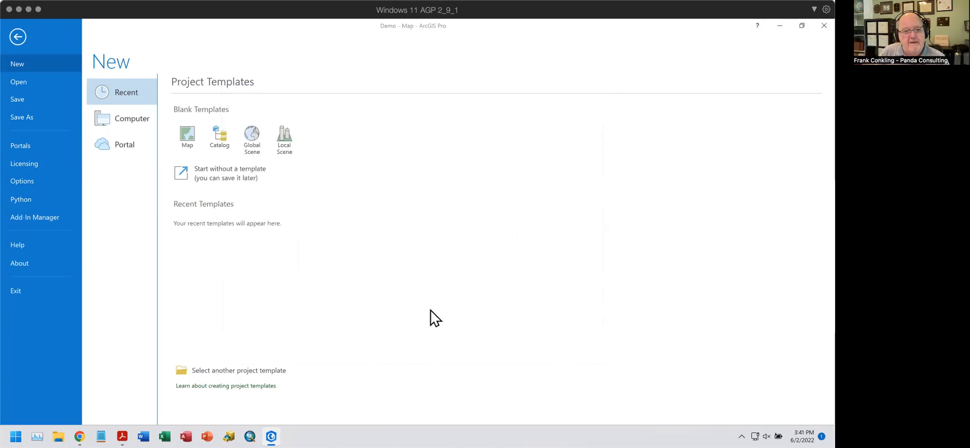
key("Escape")
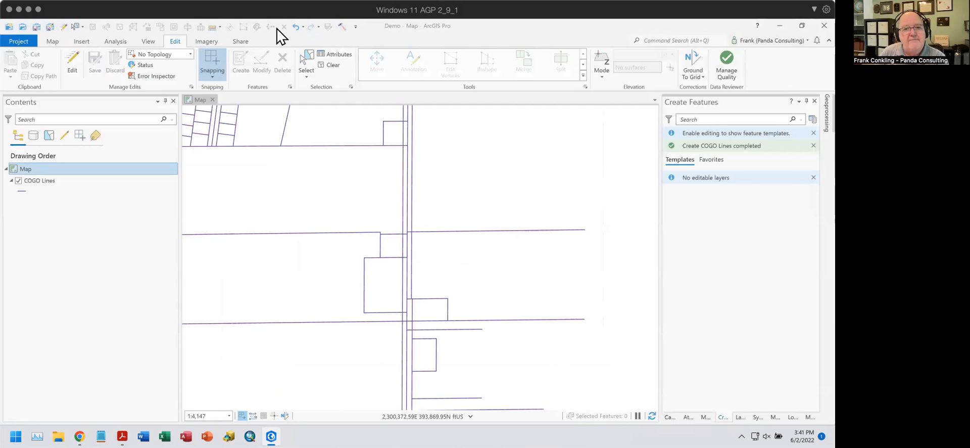
Enable editing from the Quick Access Toolbar, and narrow and widen the application window to check how the ribbon adapts
left_click(63, 26)
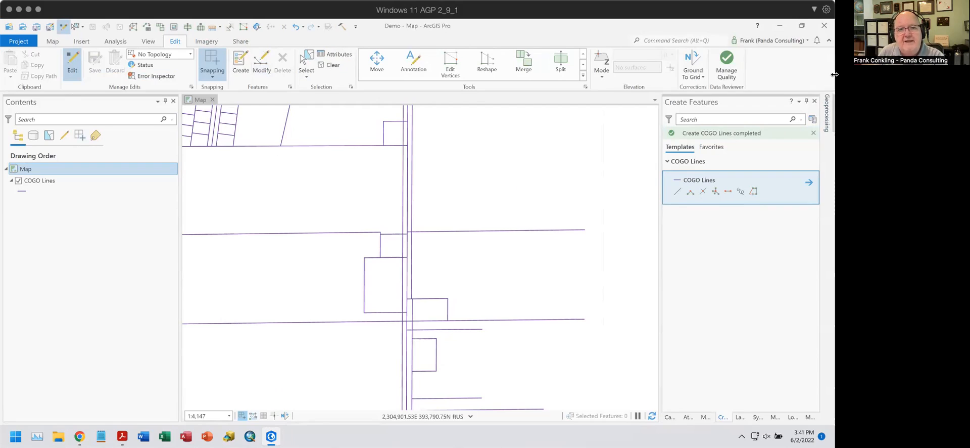
left_click_drag(835, 75, 577, 74)
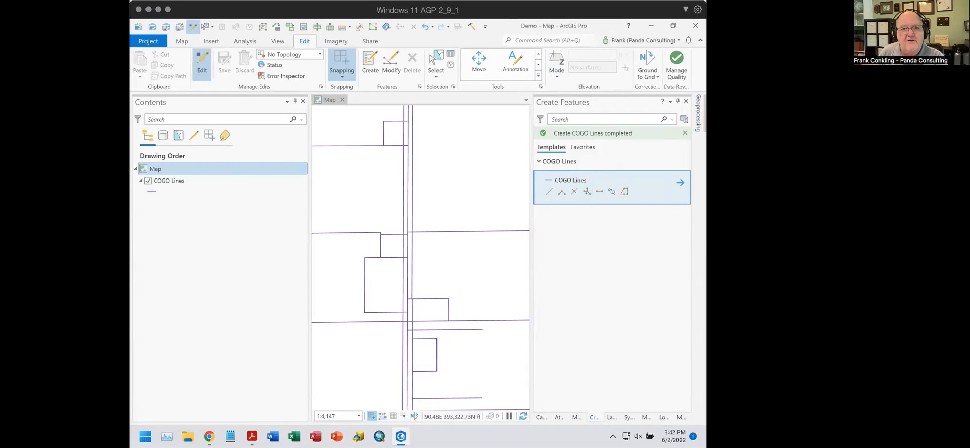
left_click_drag(706, 233, 854, 233)
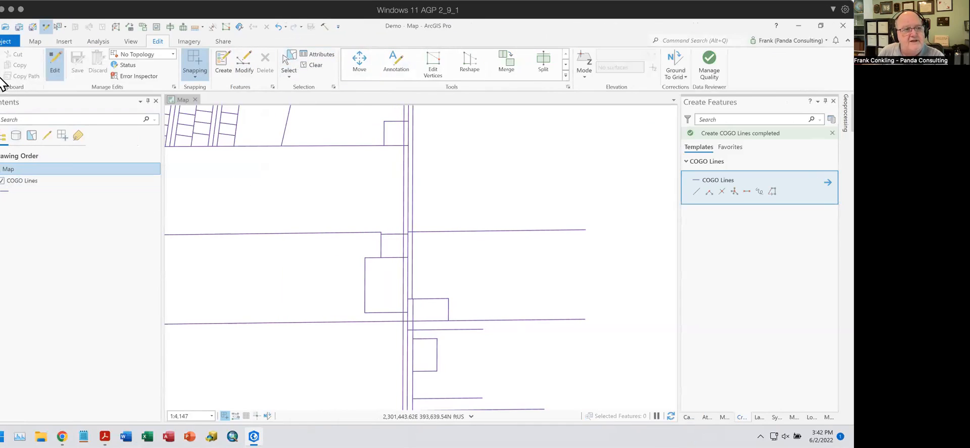
Turn off editing, start opening another project, and browse from This PC through the Dropbox drive to the Conversion Projects folder
left_click(54, 58)
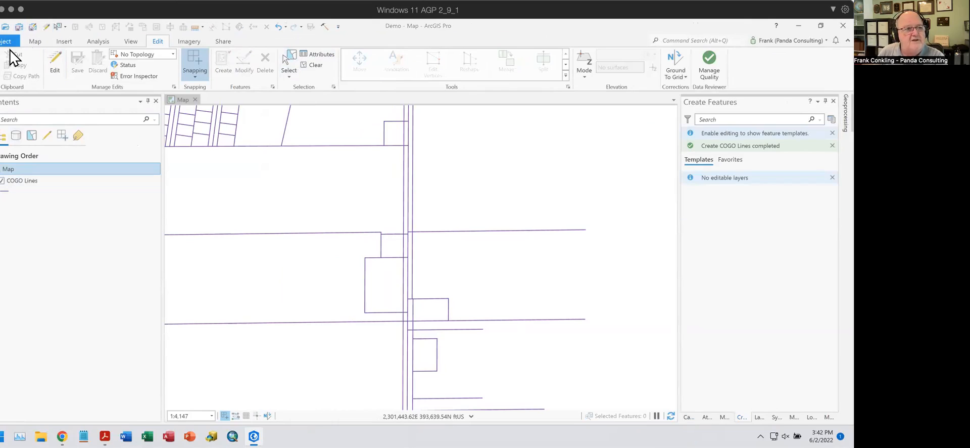
left_click(5, 27)
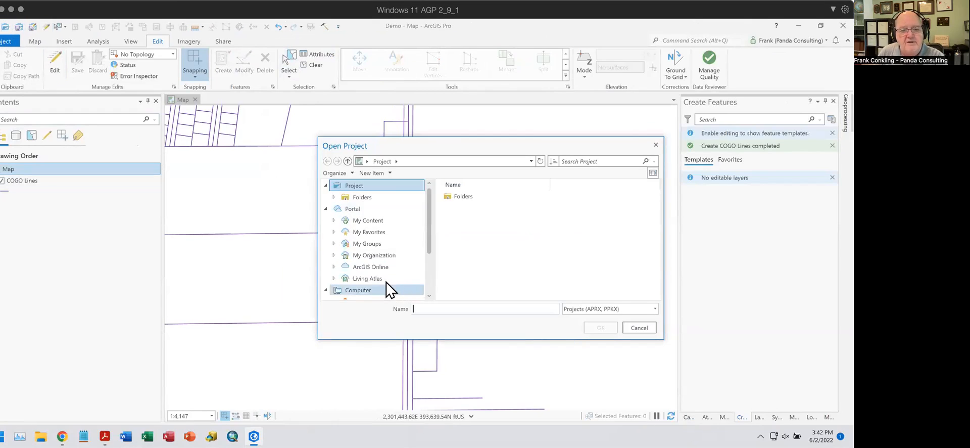
scroll(384, 276, "down", 2)
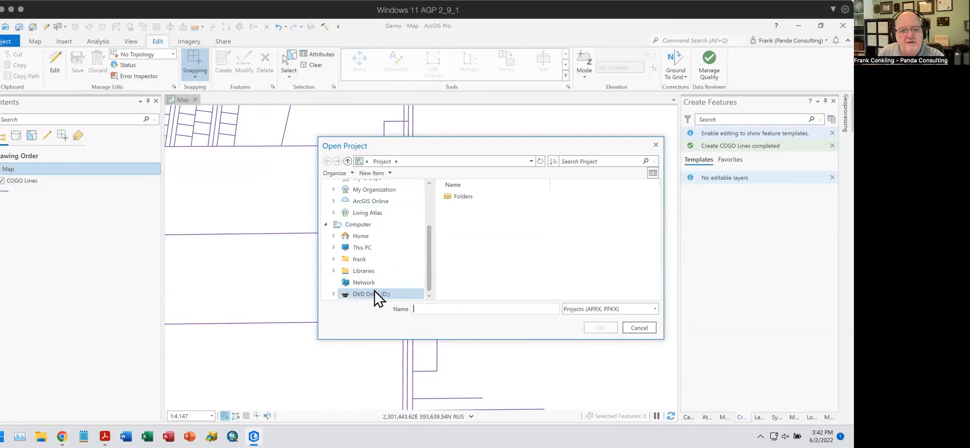
left_click(383, 253)
scroll(475, 273, "down", 1)
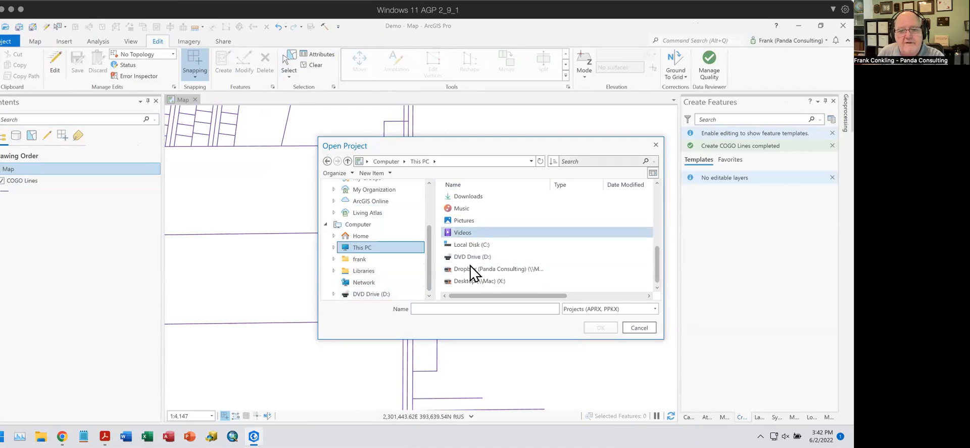
double_click(463, 268)
double_click(477, 223)
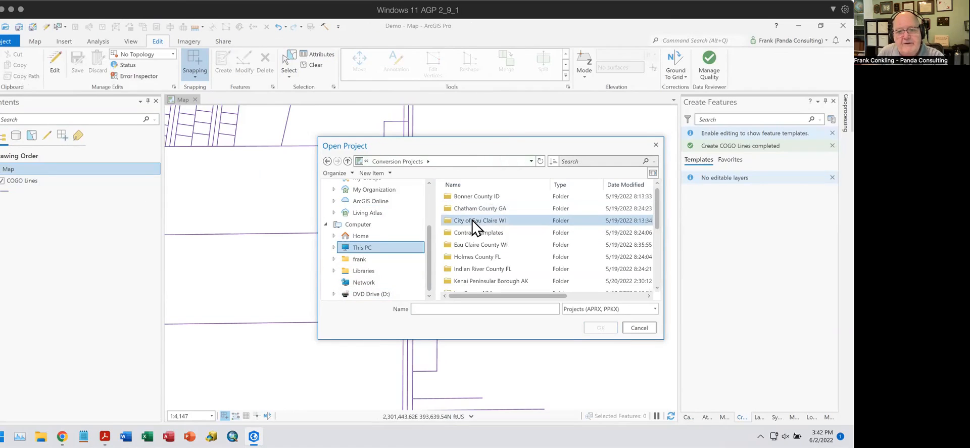
Open CEC Adjustments.aprx from the City of Eau Claire WI 060122 Delivery folder under Deliveries, saving the changes to Demo
double_click(475, 223)
left_click(460, 194)
double_click(460, 195)
double_click(469, 258)
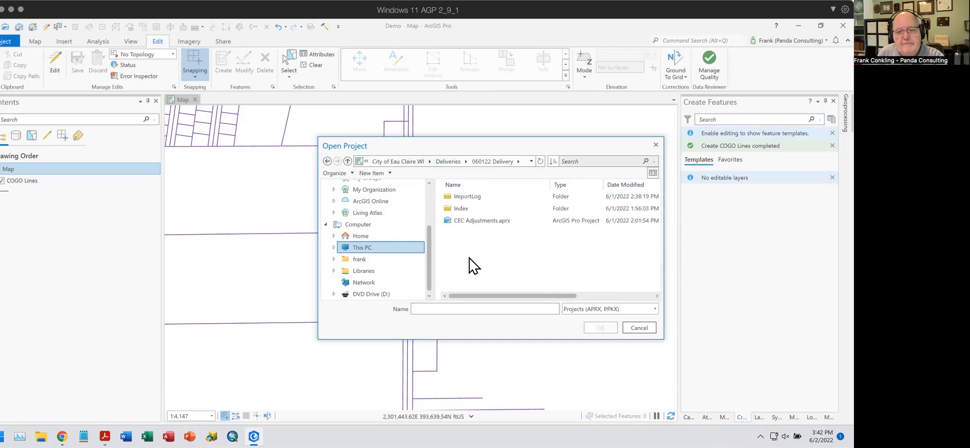
double_click(452, 221)
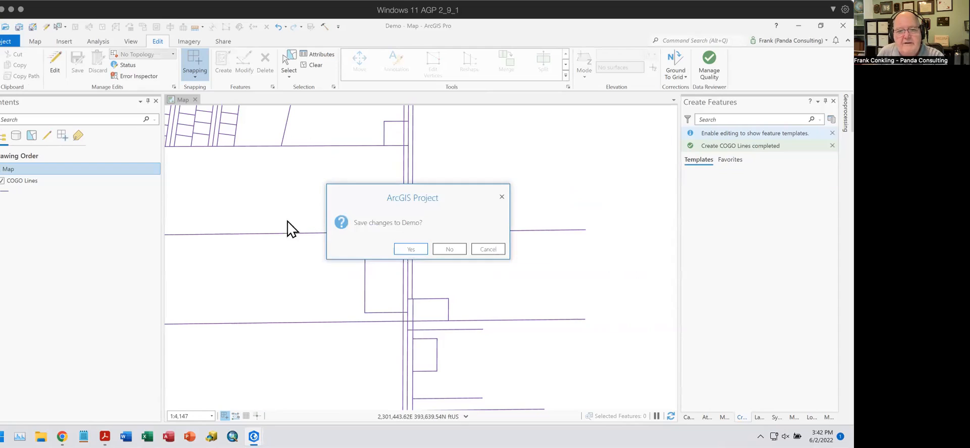
left_click(409, 247)
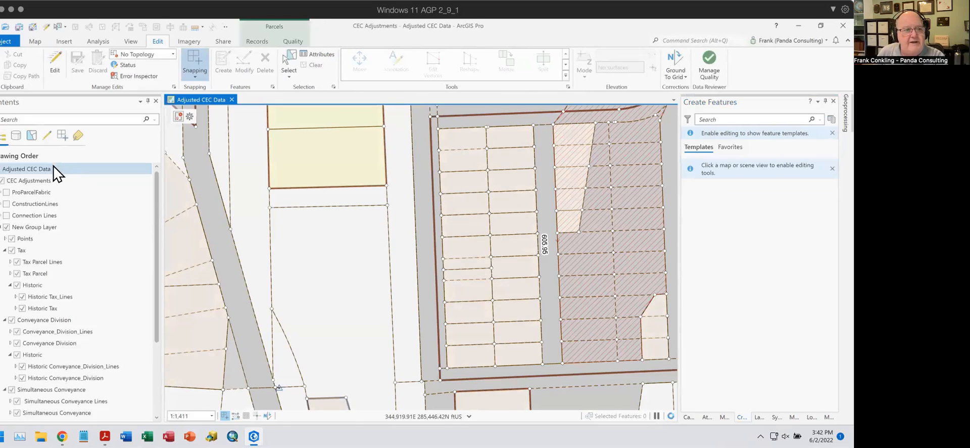
Select New Group Layer, CEC Adjustments, ProParcelFabric and ConstructionLines in turn to compare the contextual ribbon tabs for each layer
left_click(34, 228)
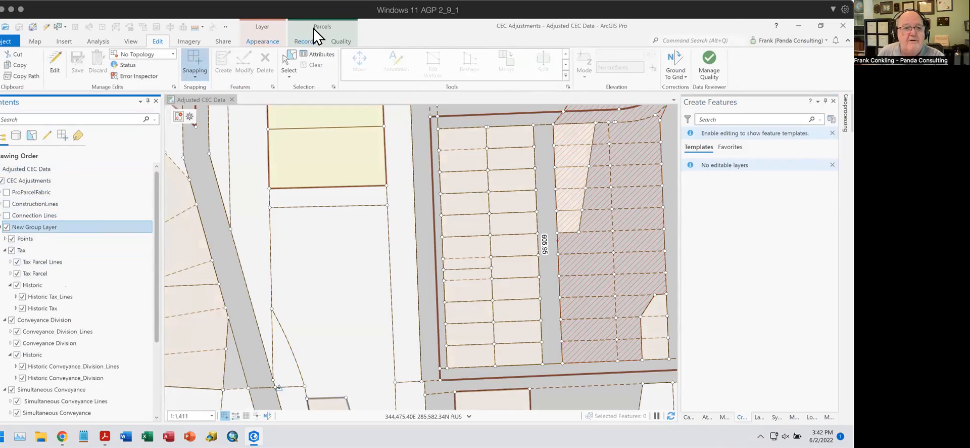
left_click(41, 183)
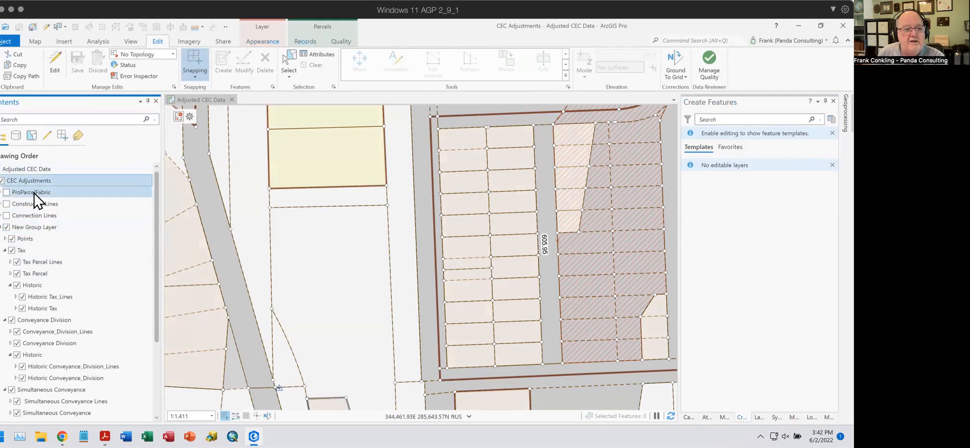
left_click(35, 192)
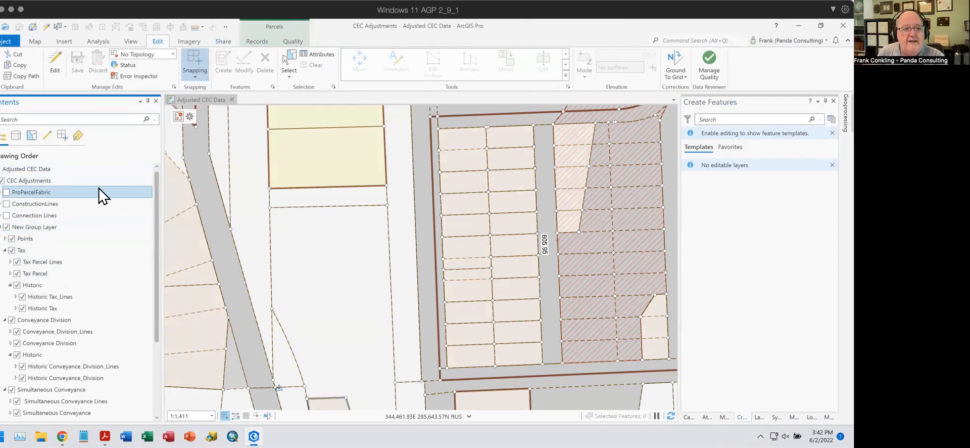
left_click(27, 204)
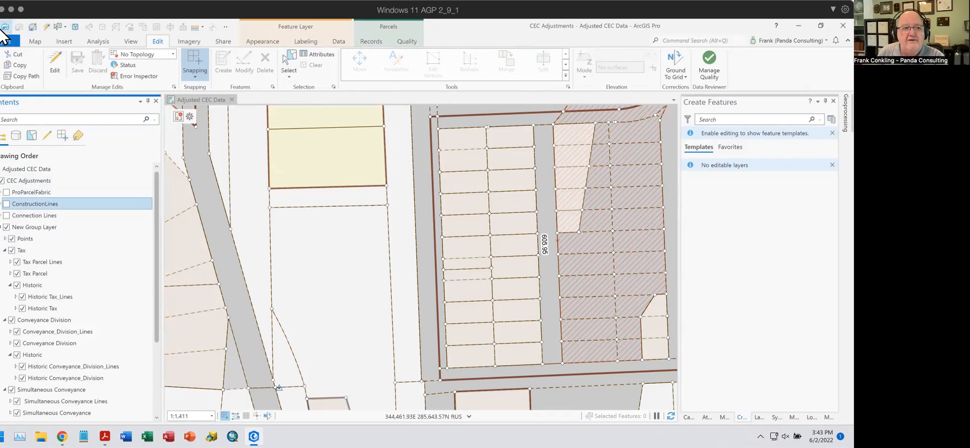
Expand the Quick Access Toolbar's hidden commands and show the toolbar below the ribbon
left_click(223, 26)
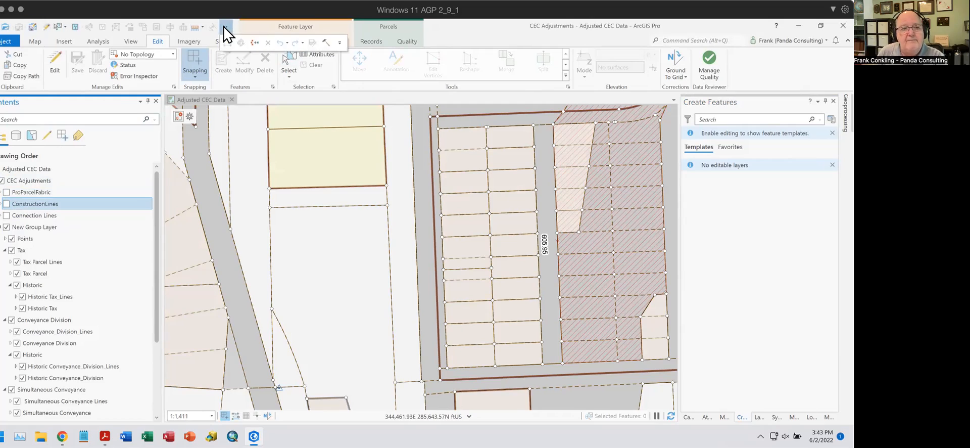
left_click(339, 43)
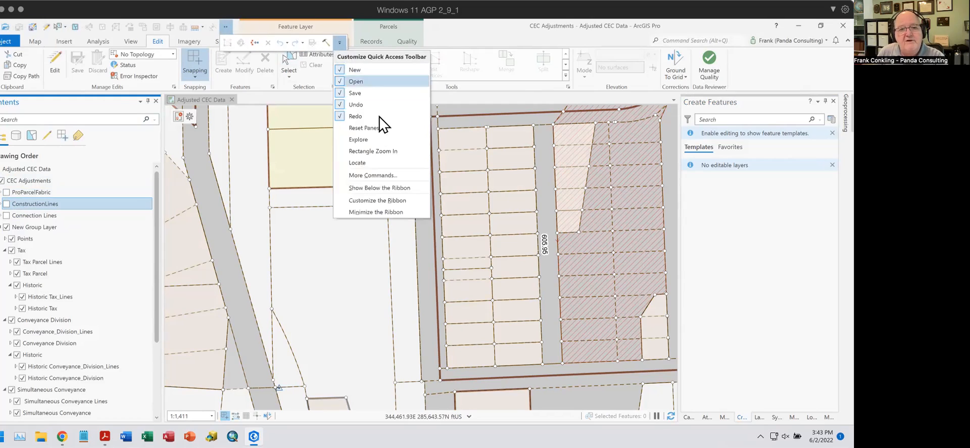
left_click(380, 189)
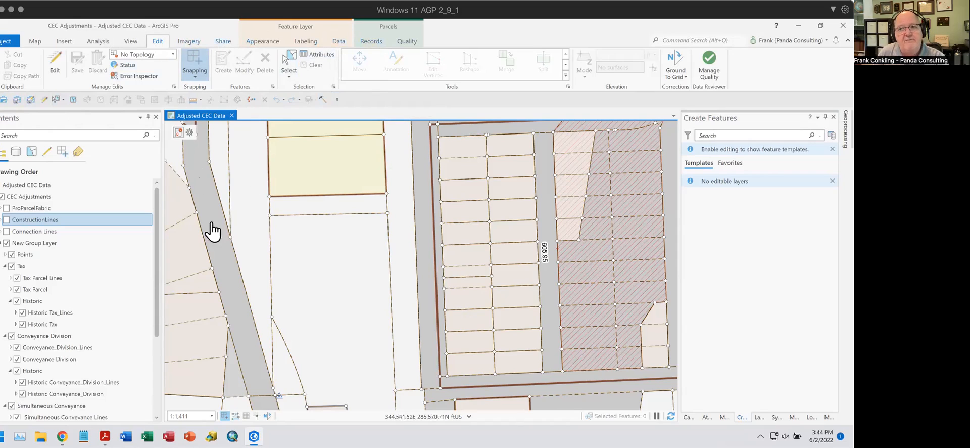
Switch to the Customizing the ArcGIS Pro Interface PDF in Adobe Acrobat Reader to view the Customization Options slide
mouse_move(254, 435)
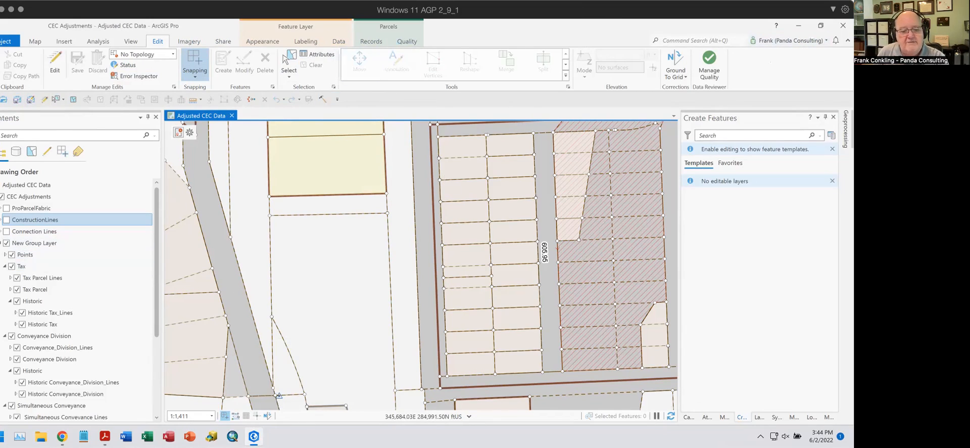
left_click(63, 436)
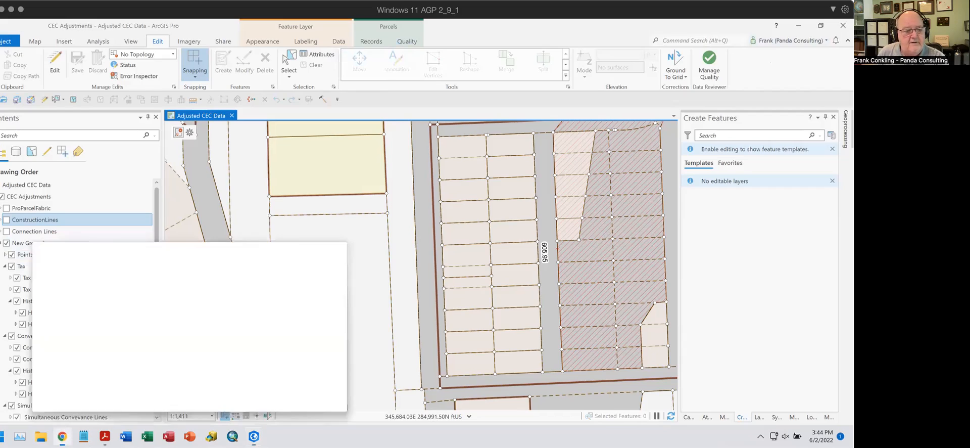
mouse_move(105, 436)
left_click(106, 390)
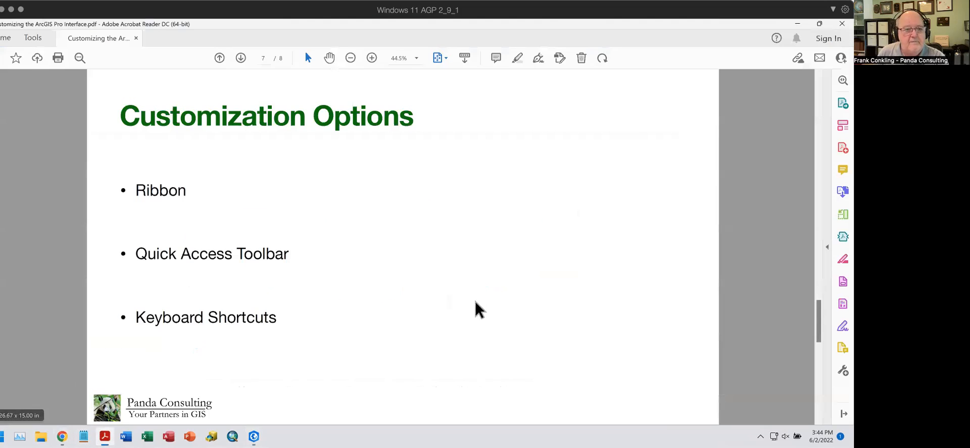